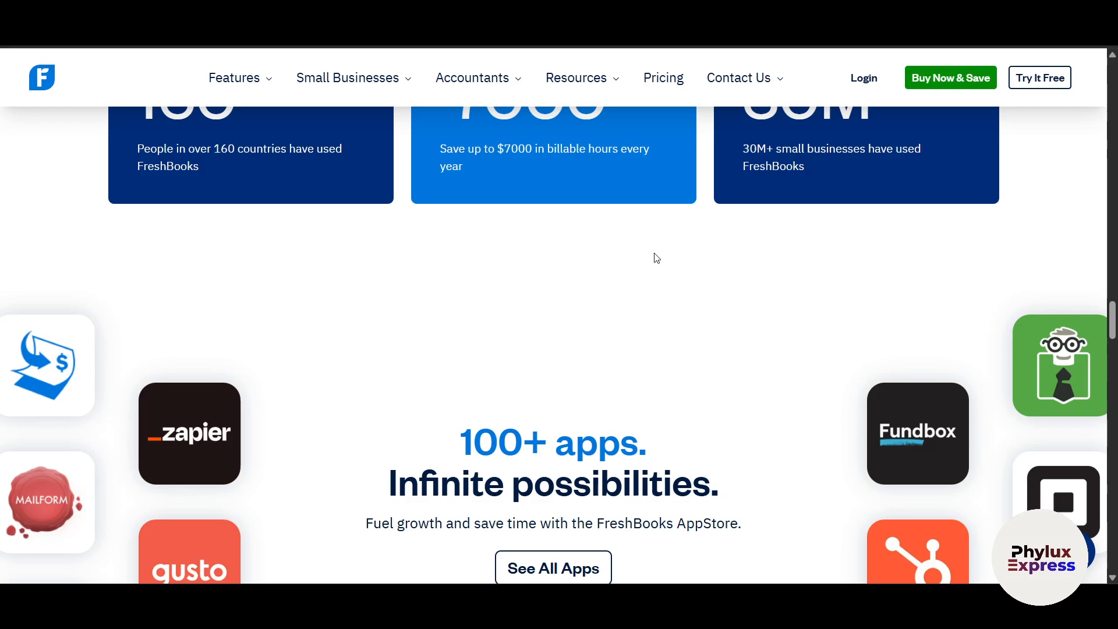
# - Scroll down the FreshBooks homepage past the apps, partner and support sections to the FAQ list
pyautogui.scroll(-8, 656, 258)
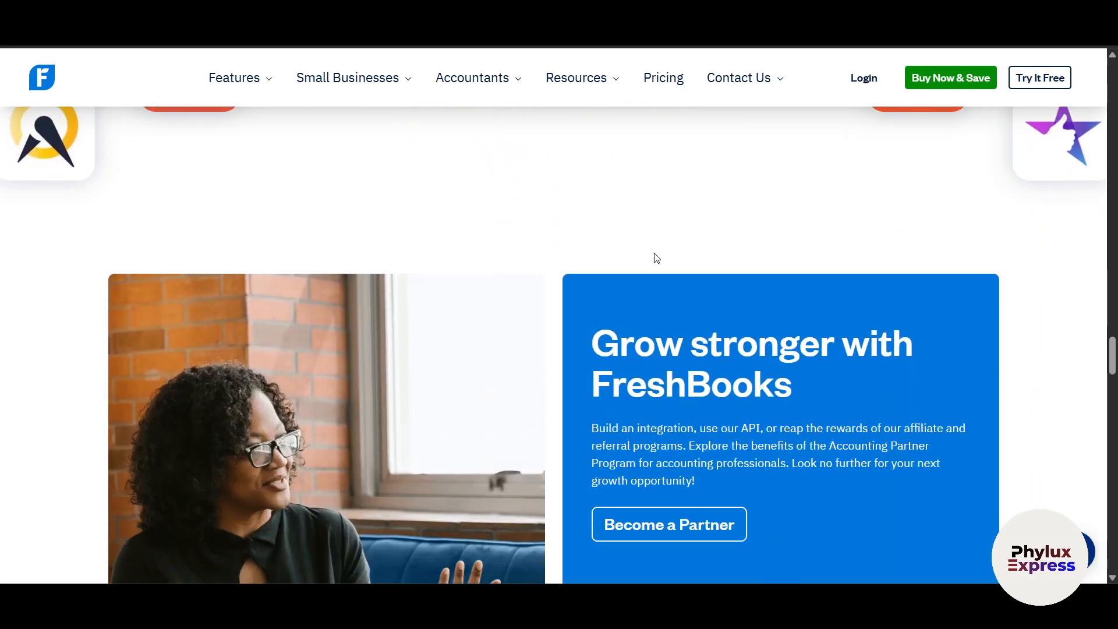
pyautogui.scroll(-8, 657, 258)
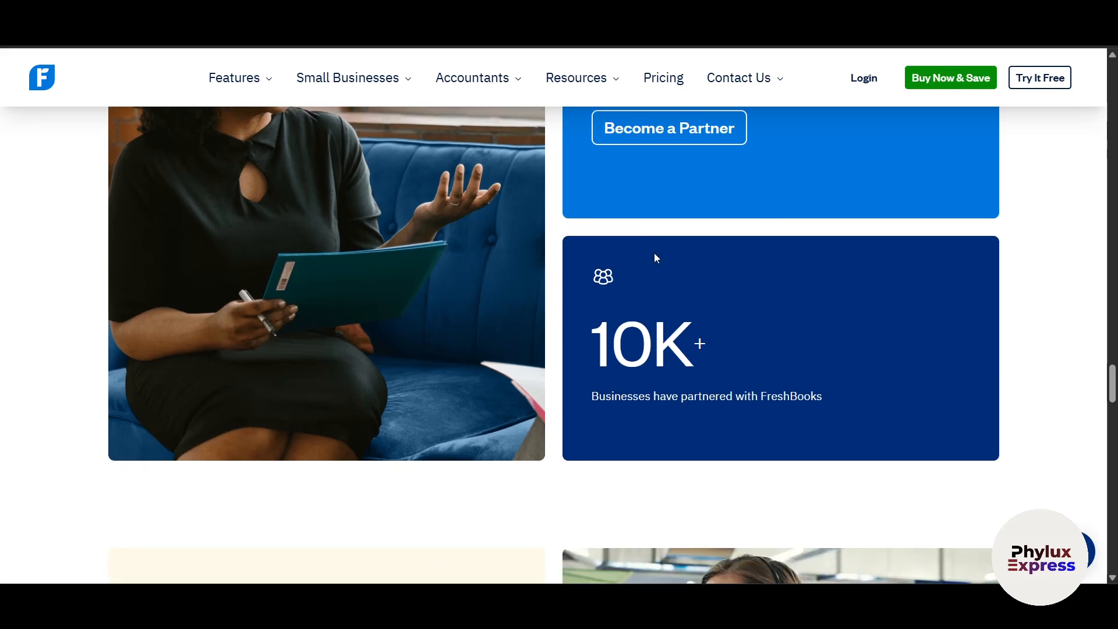
pyautogui.scroll(-3, 655, 252)
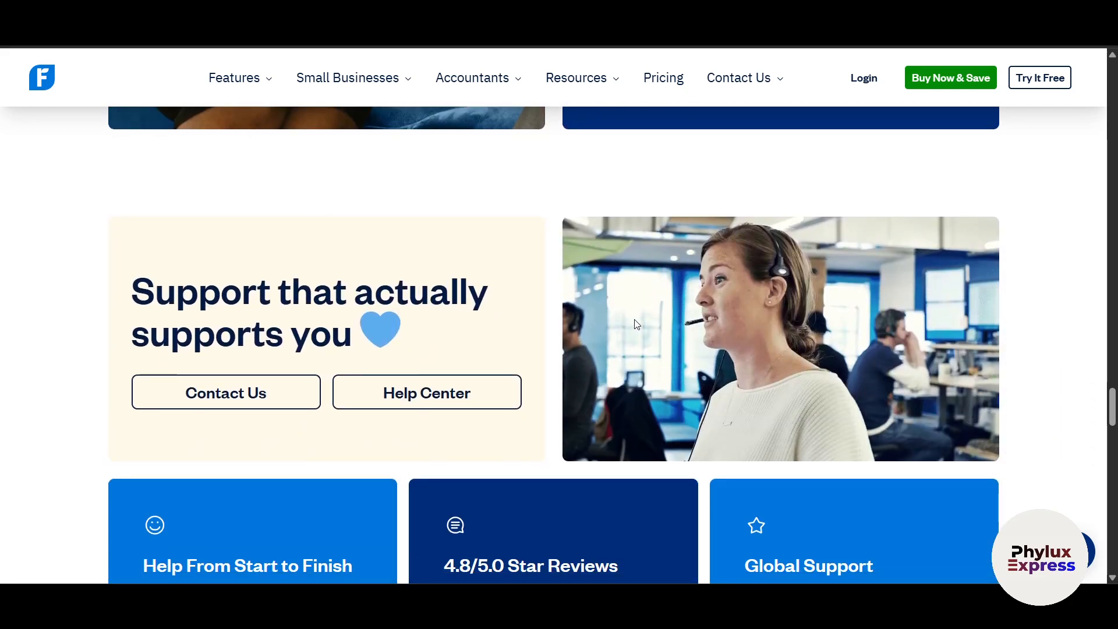
pyautogui.scroll(-5, 635, 324)
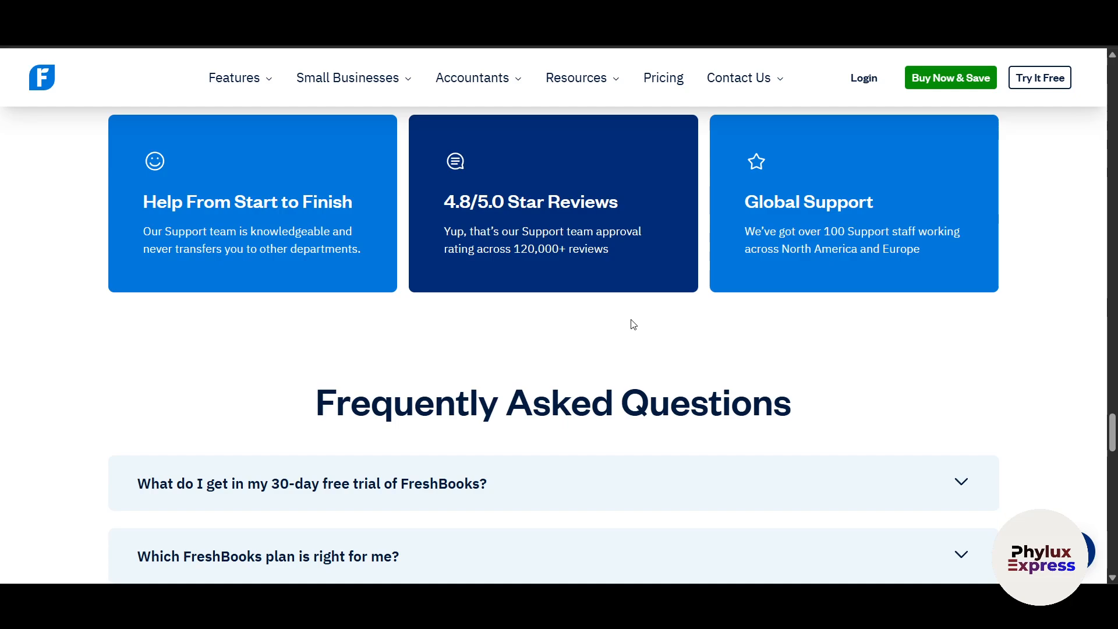
pyautogui.scroll(-5, 609, 338)
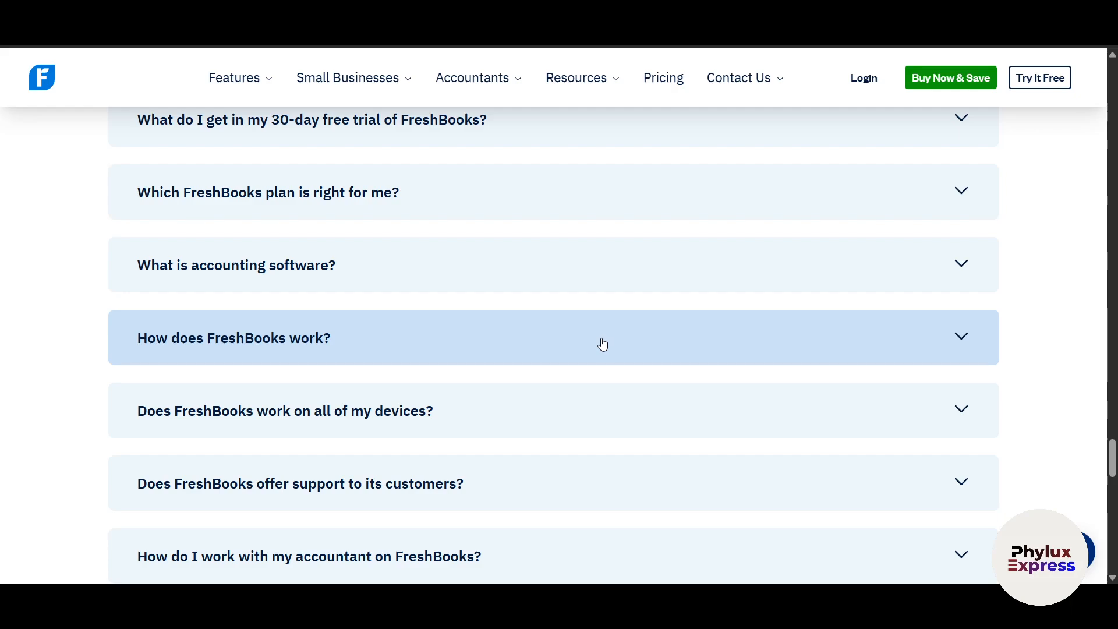
pyautogui.scroll(-8, 603, 345)
pyautogui.scroll(7, 603, 344)
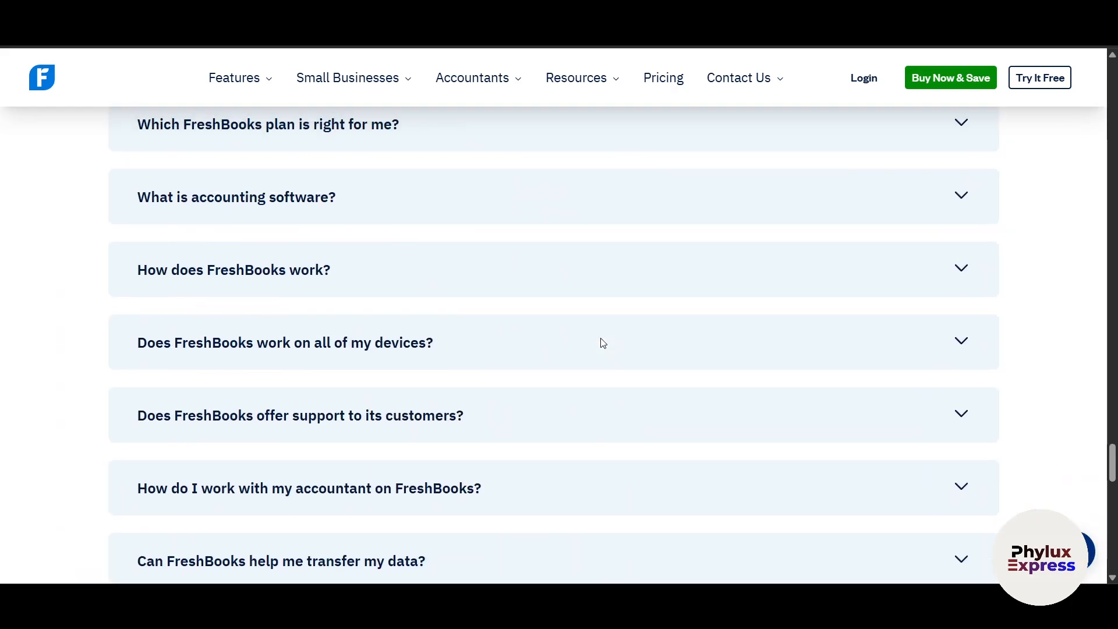
pyautogui.scroll(16, 603, 342)
# - Open the FreshBooks homepage from the Google result, go back, then open it again
pyautogui.scroll(-2, 581, 340)
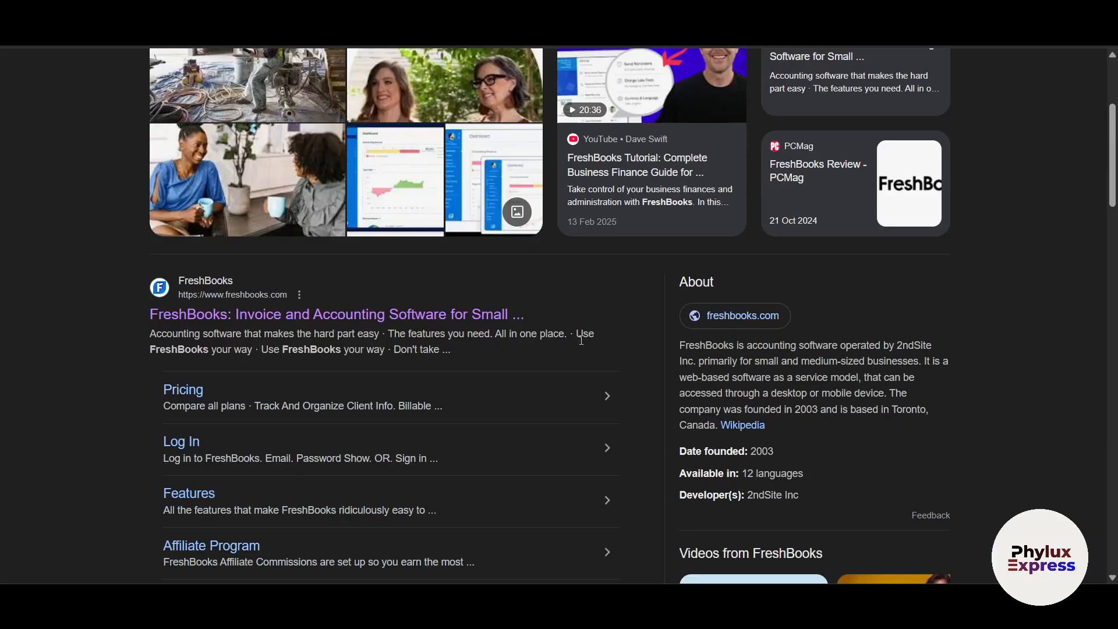
pyautogui.click(332, 315)
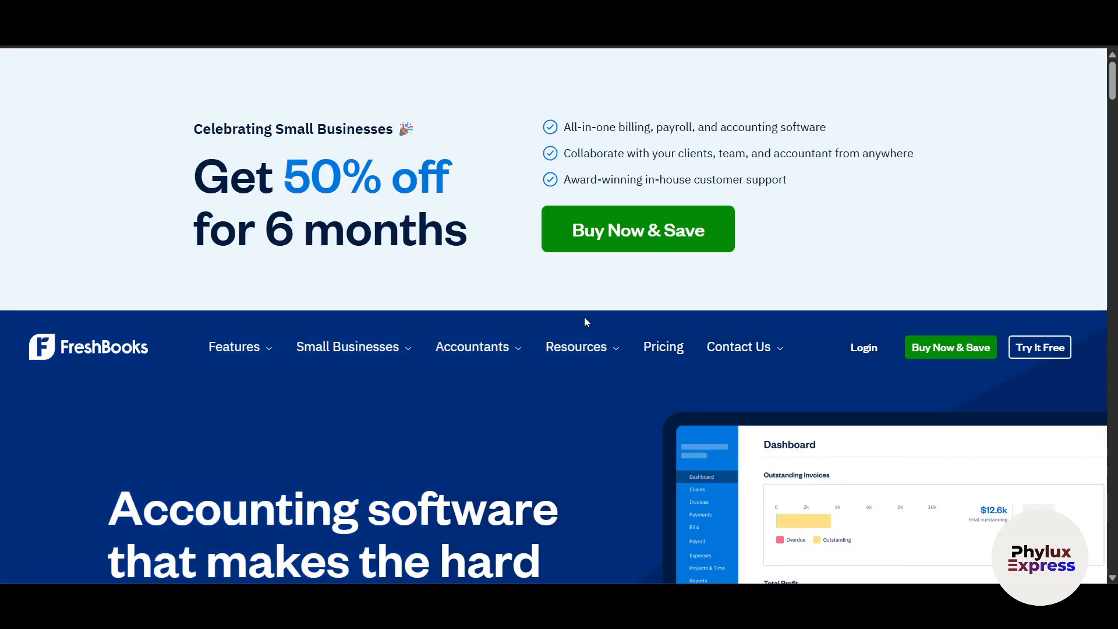
pyautogui.scroll(-3, 617, 336)
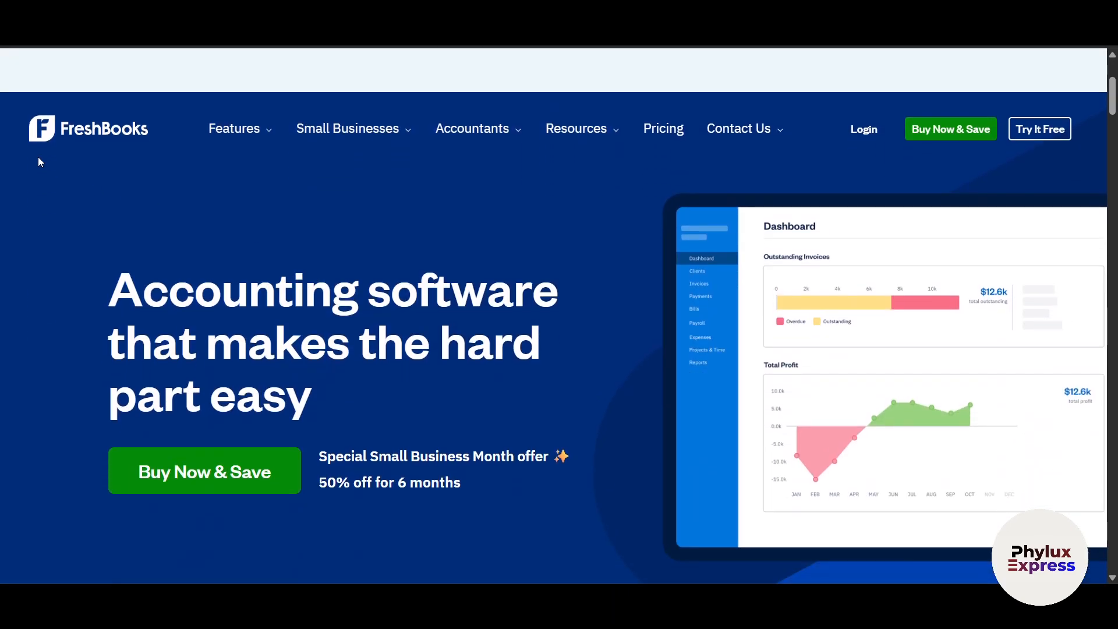
pyautogui.hotkey('alt', 'Left')
pyautogui.scroll(5, 256, 99)
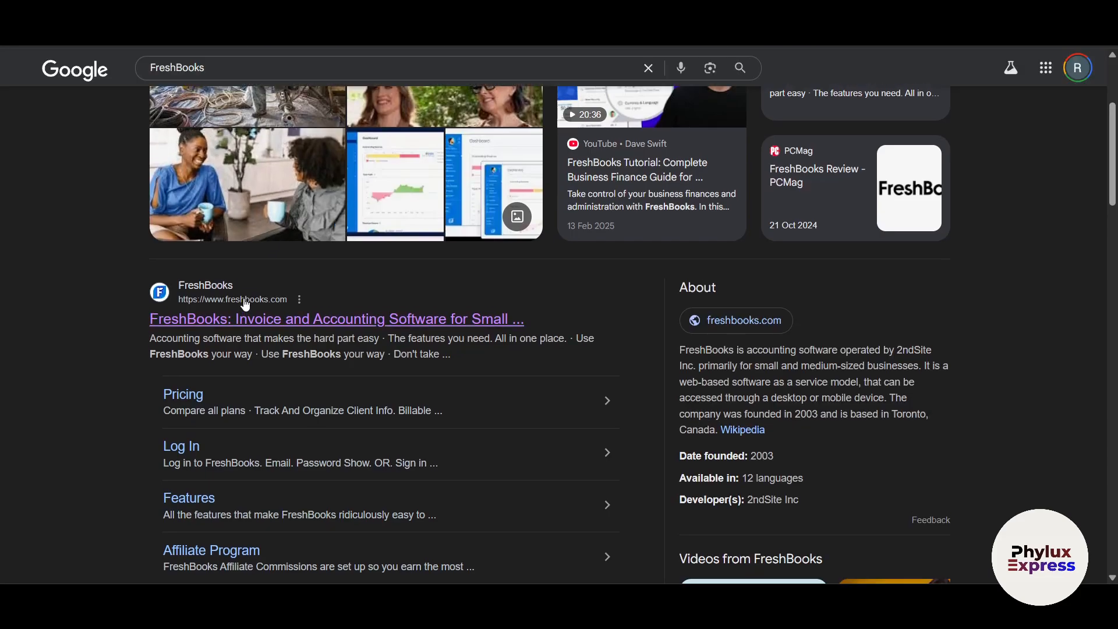
pyautogui.scroll(-2, 274, 416)
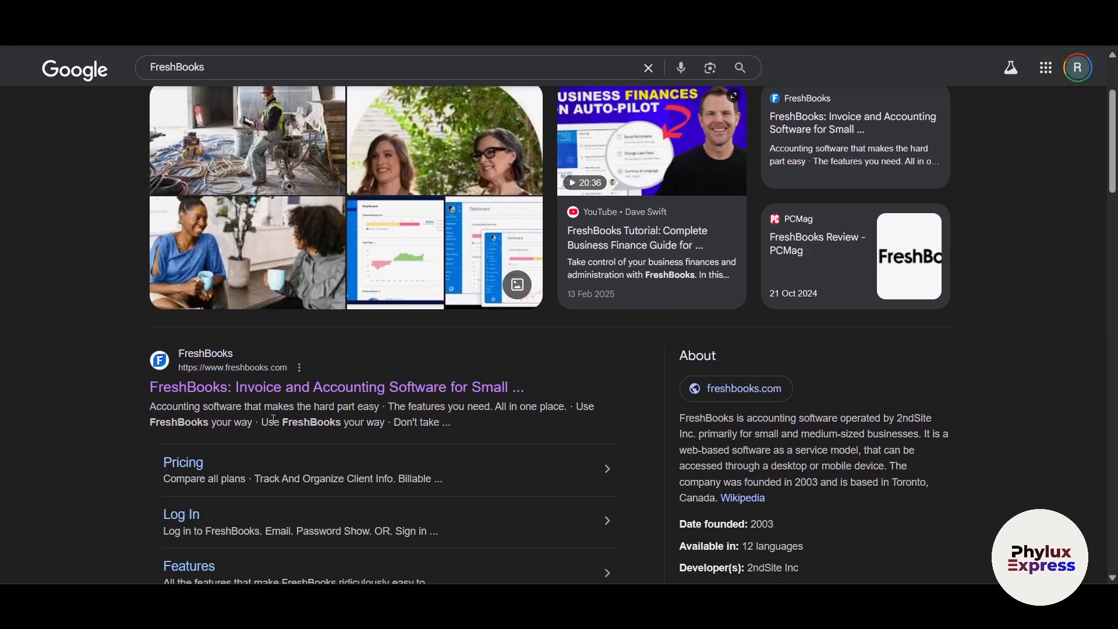
pyautogui.click(312, 388)
pyautogui.scroll(-4, 641, 442)
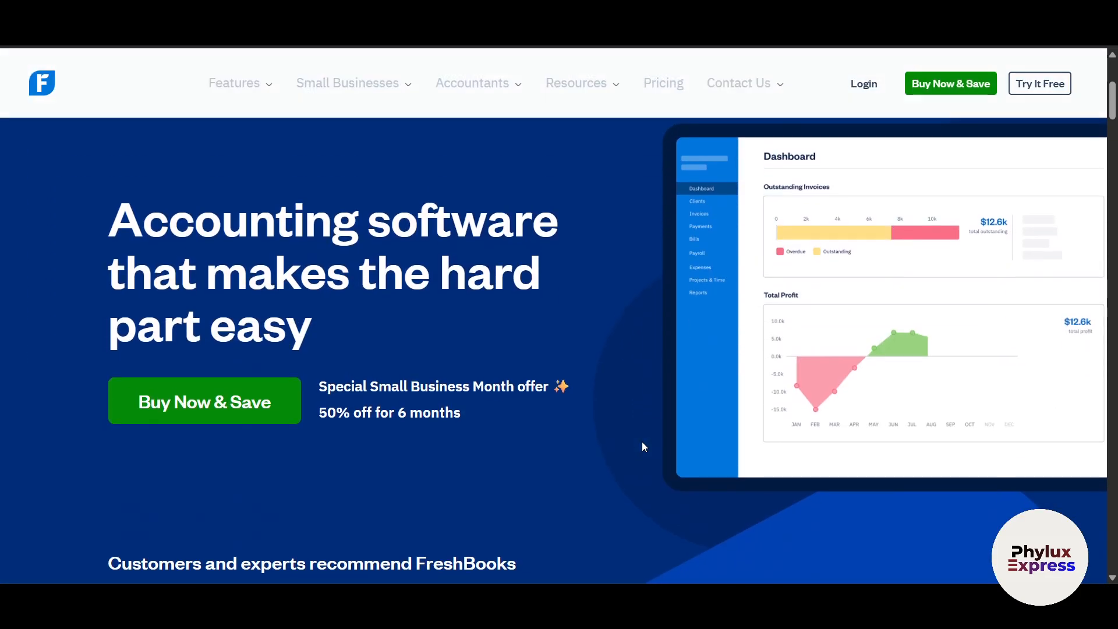
pyautogui.scroll(1, 634, 392)
# - Open the FreshBooks Pricing page and look through the plans
pyautogui.click(671, 137)
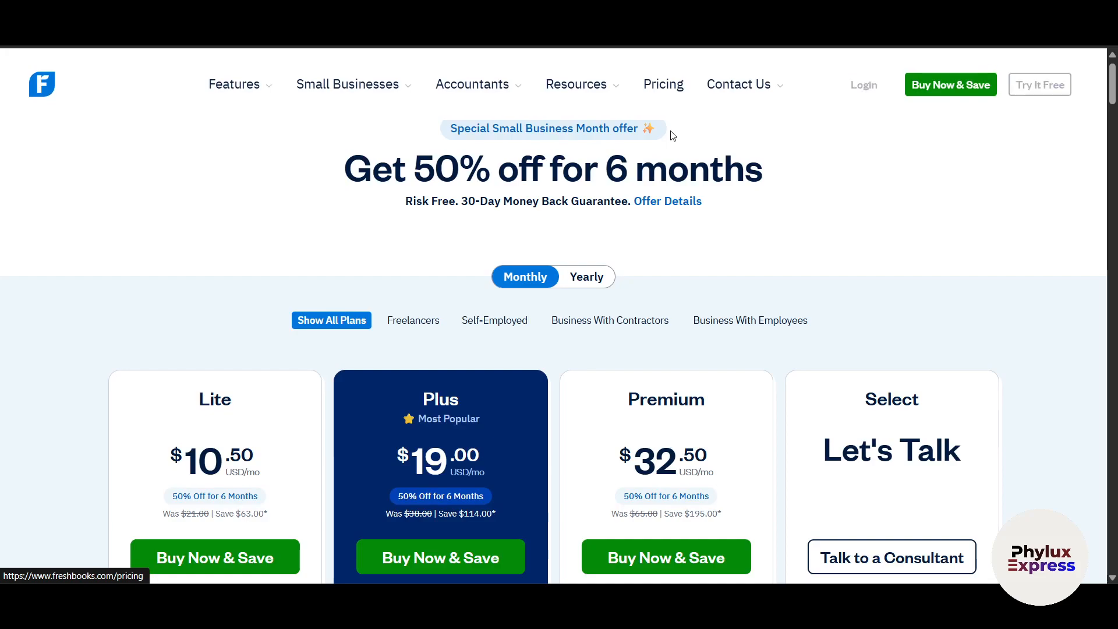
pyautogui.scroll(-2, 333, 412)
pyautogui.scroll(-2, 90, 431)
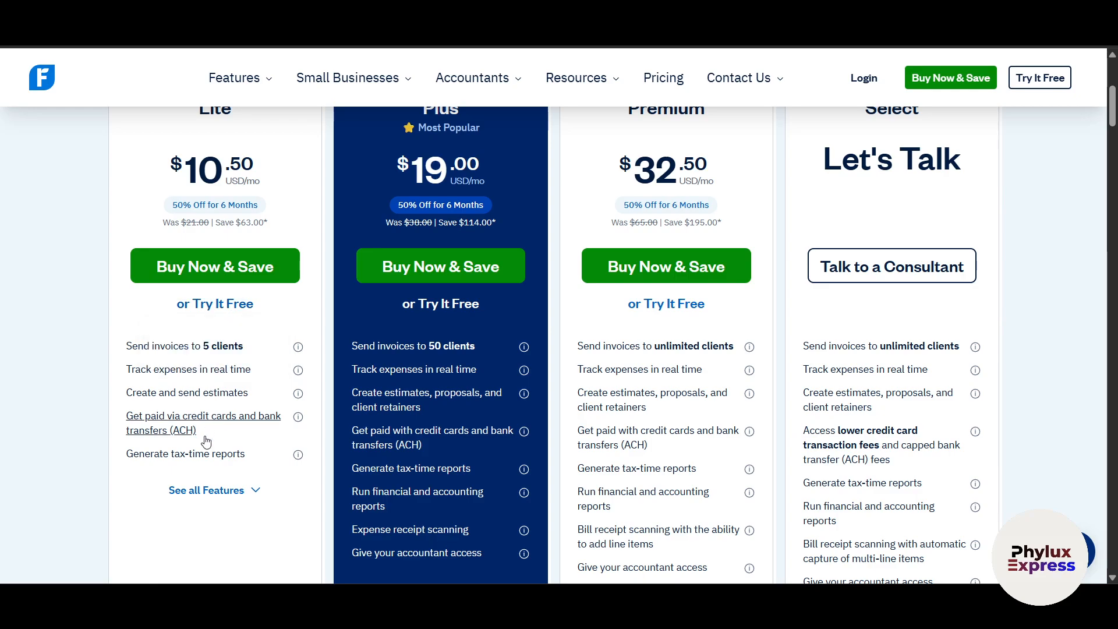
pyautogui.scroll(1, 213, 448)
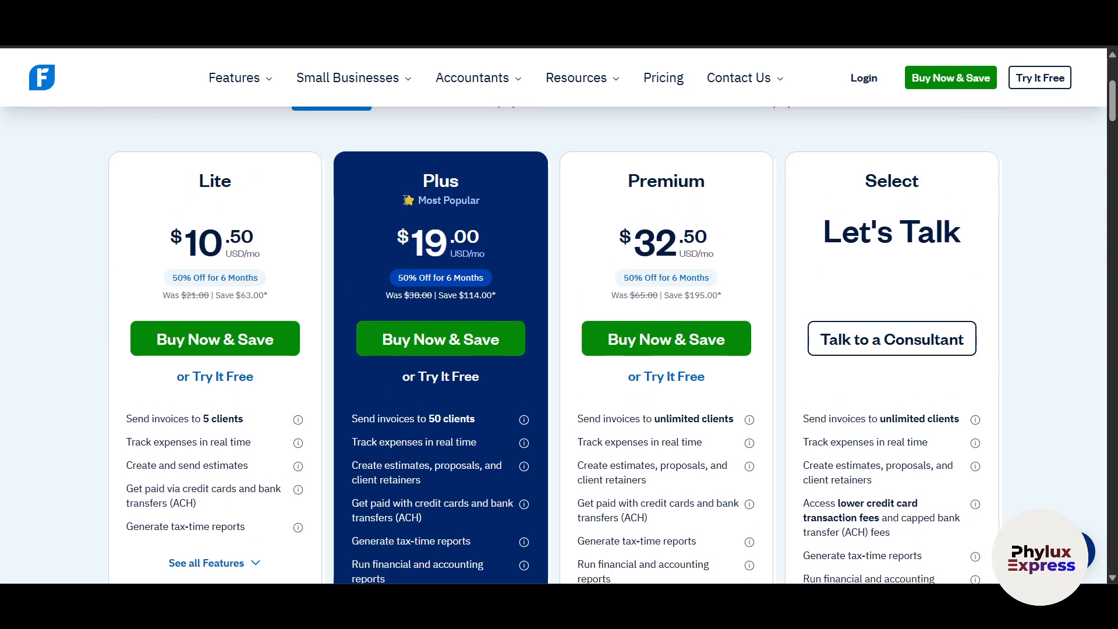
pyautogui.scroll(2, 490, 312)
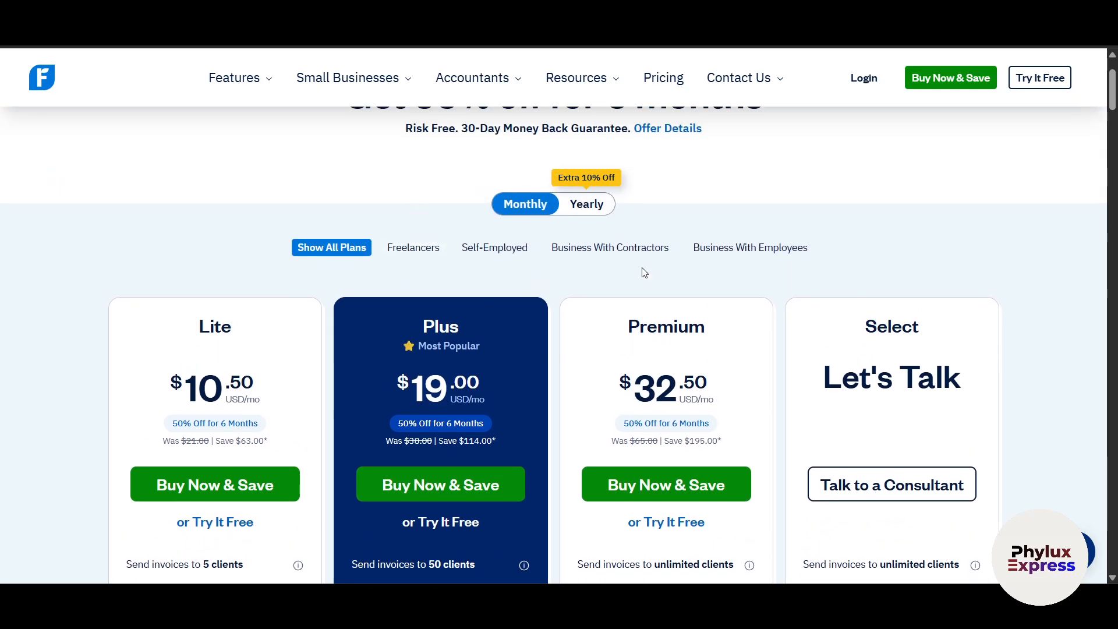
# - Compare yearly prices, switch back to monthly billing, and close the plan-finder pop-up
pyautogui.click(608, 212)
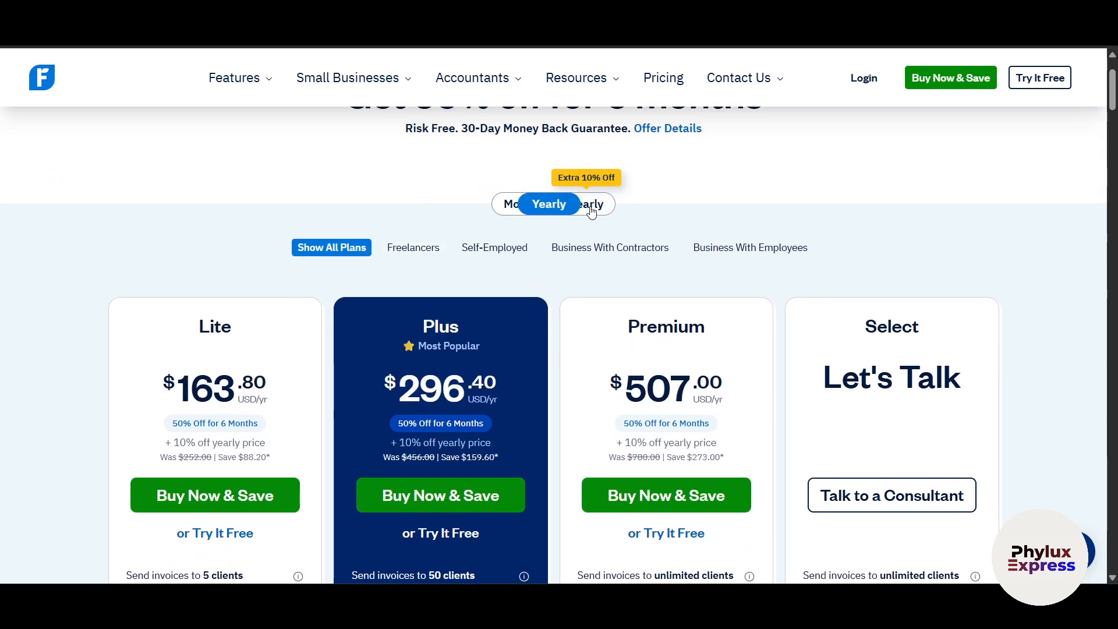
pyautogui.click(531, 211)
pyautogui.click(705, 159)
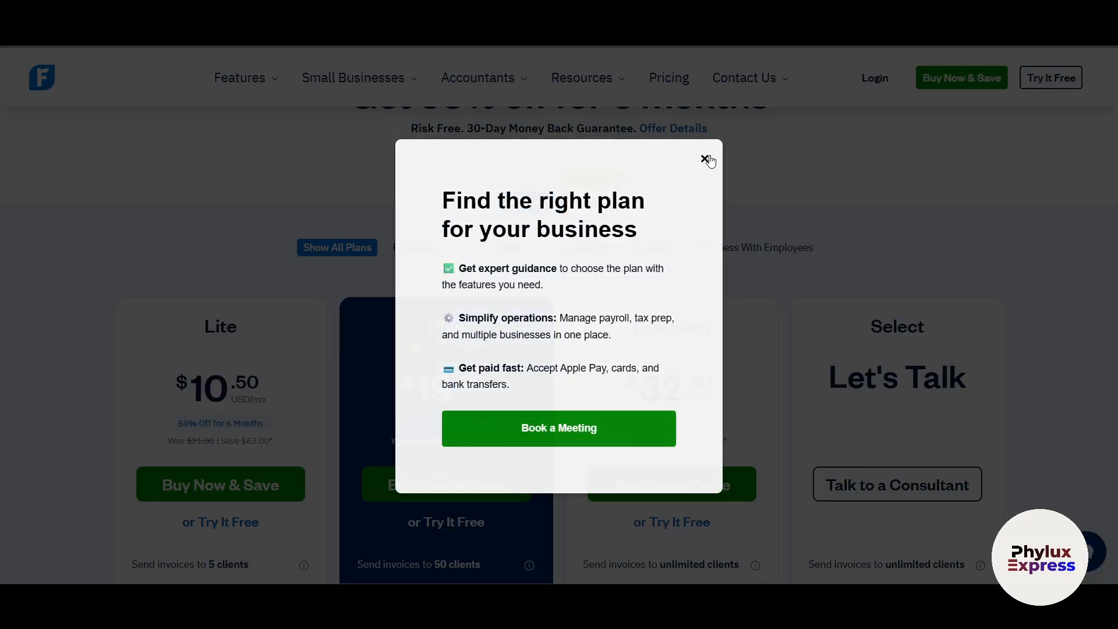
pyautogui.scroll(2, 750, 243)
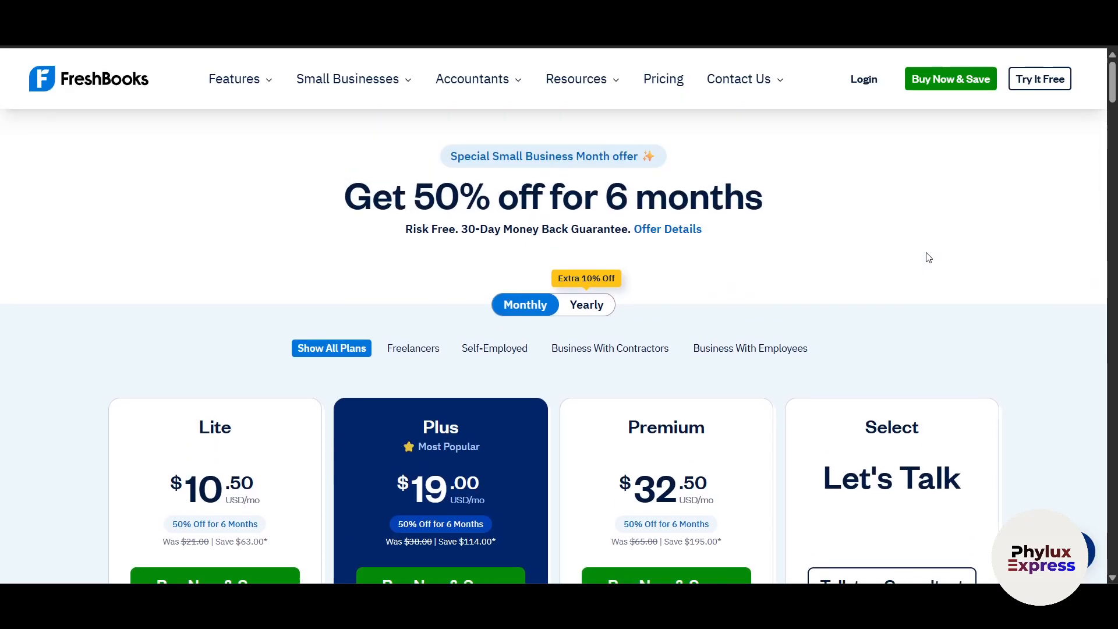
# - Start the free trial, accept the terms, and sign up with a Google account
pyautogui.click(1040, 93)
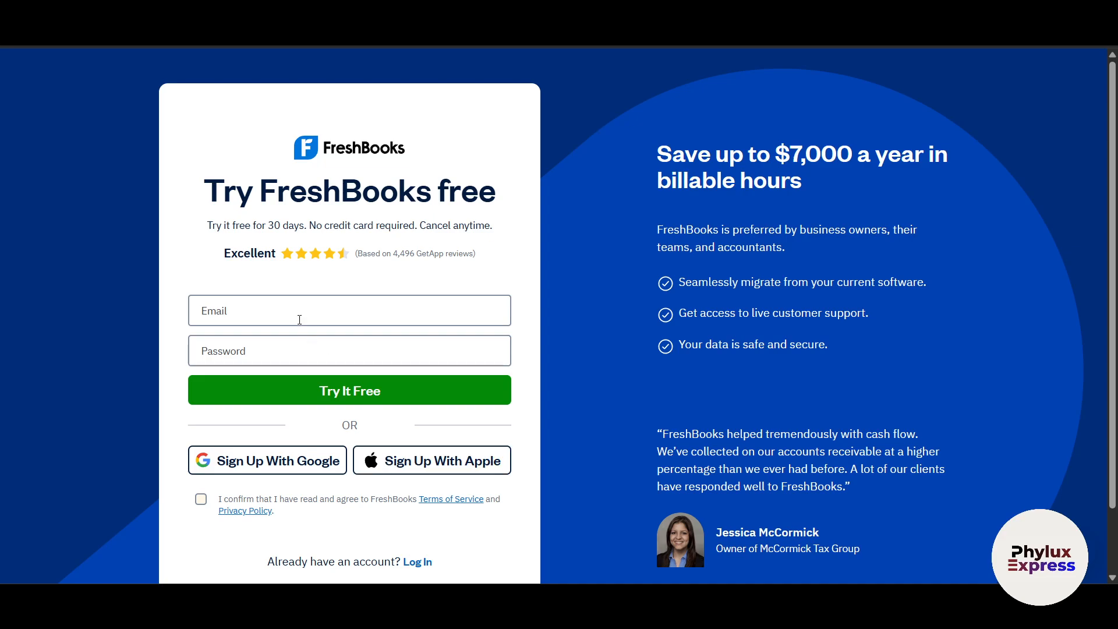
pyautogui.click(275, 470)
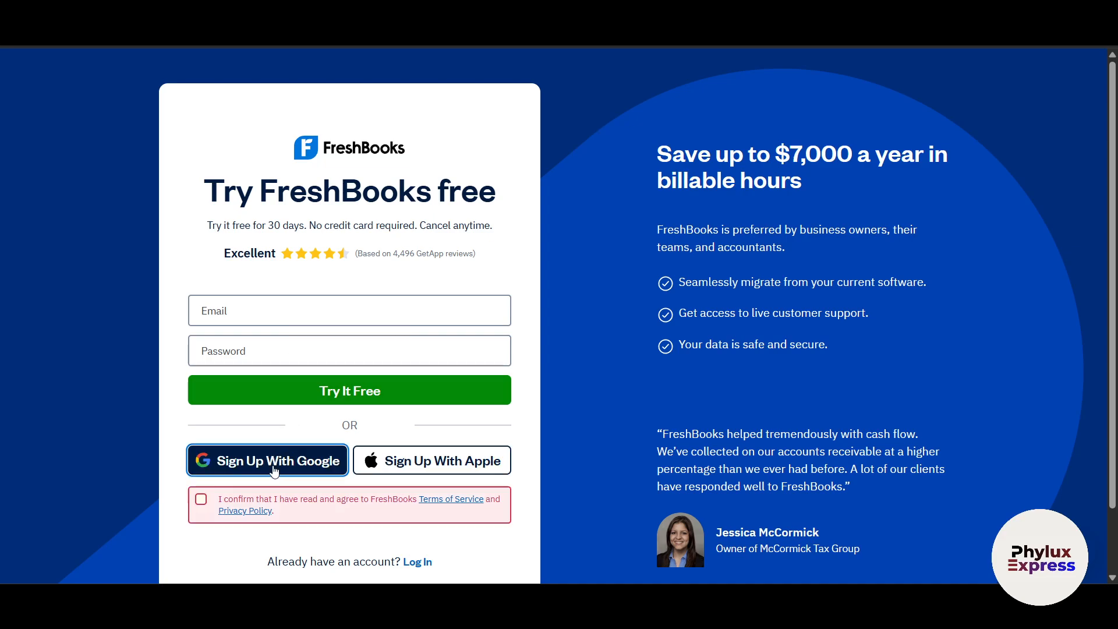
pyautogui.click(200, 499)
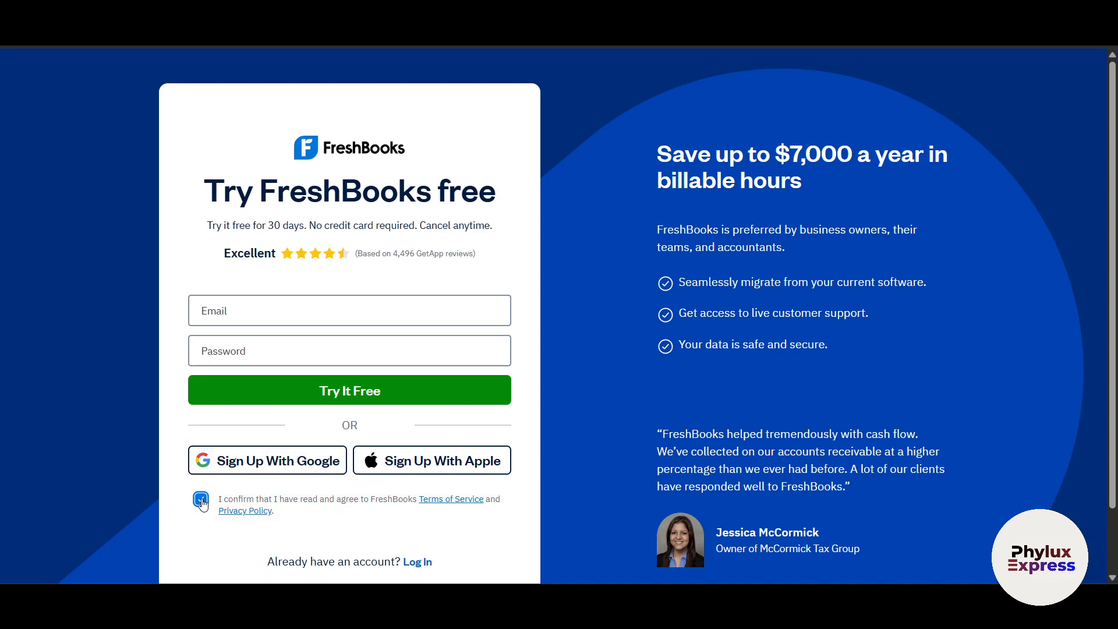
pyautogui.click(279, 467)
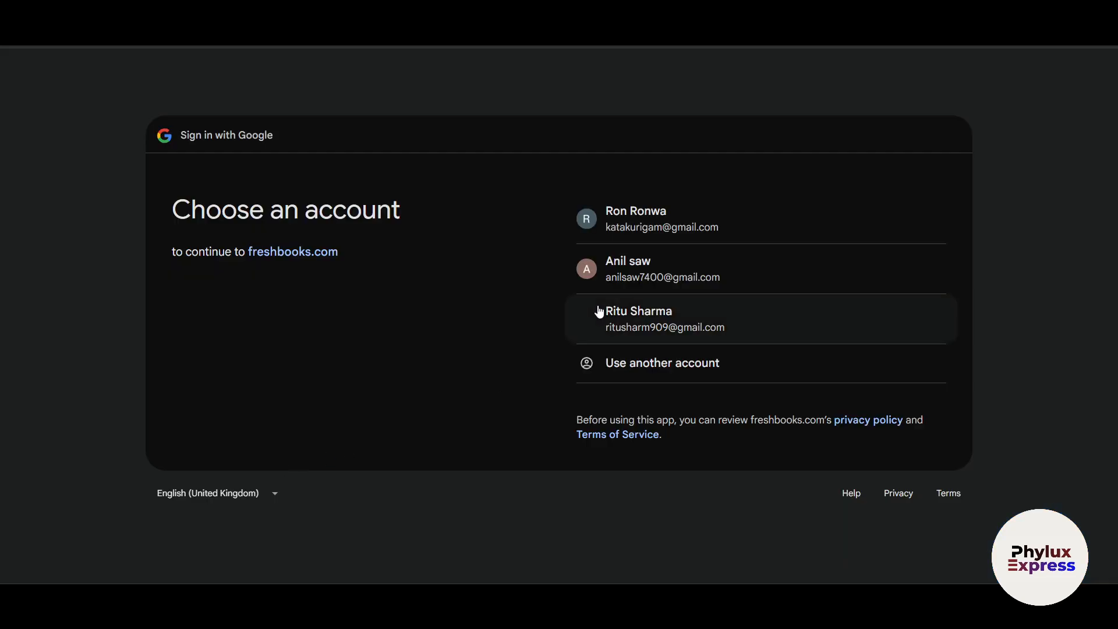
pyautogui.click(669, 262)
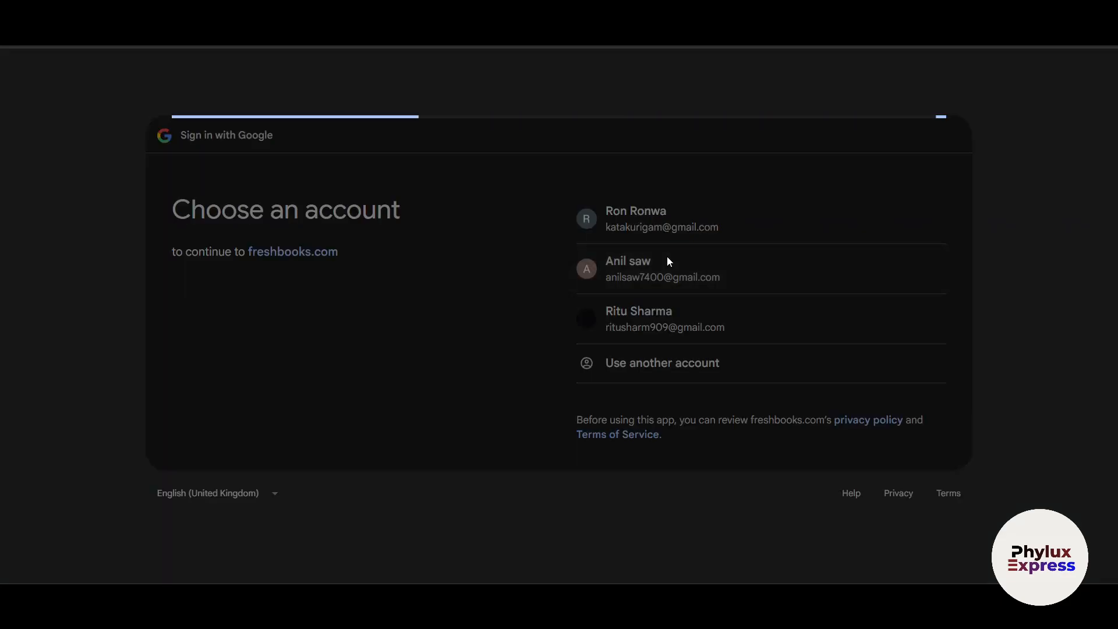
pyautogui.click(824, 391)
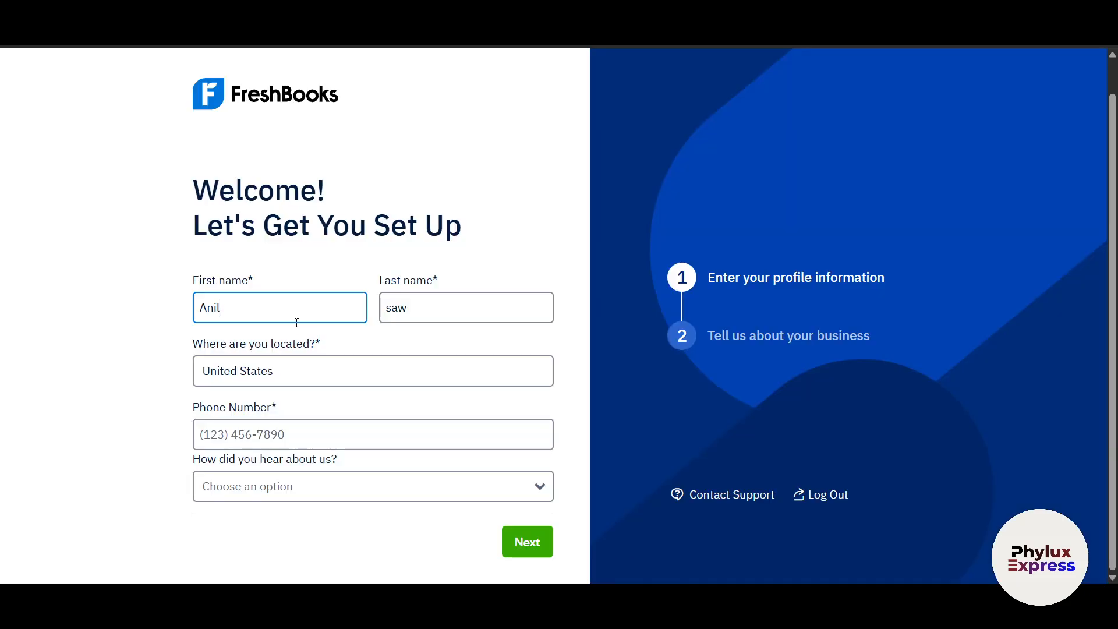
# - Replace the first and last name, pick Social Media as the referral source, and continue
pyautogui.moveTo(296, 323); pyautogui.dragTo(172, 327)
pyautogui.write('Ron')
pyautogui.press('Tab')
pyautogui.write('r')
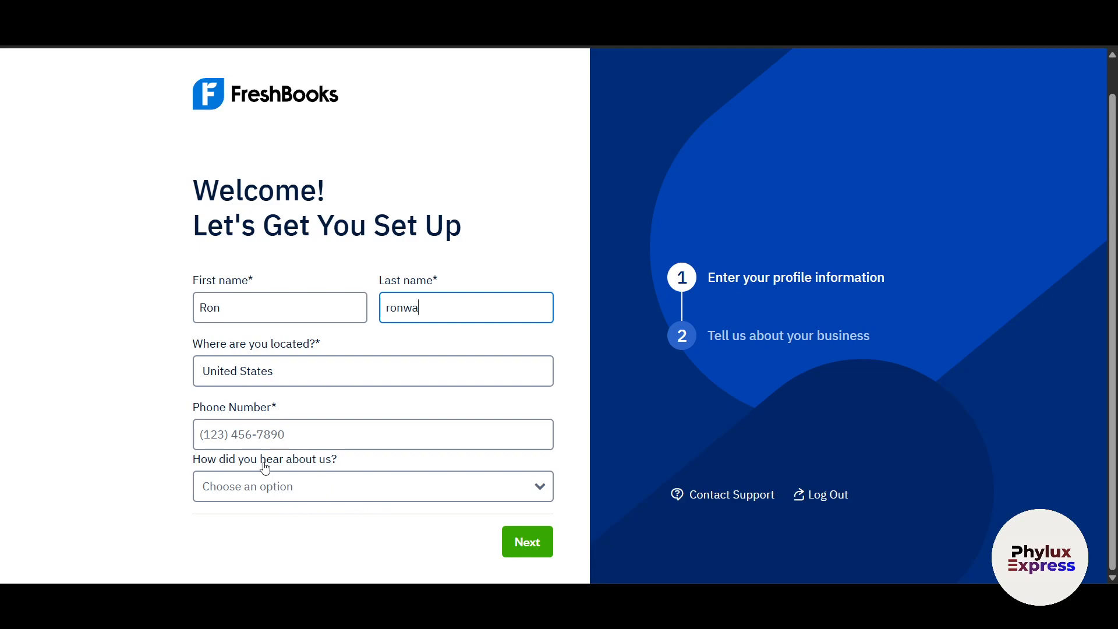
pyautogui.click(370, 499)
pyautogui.click(279, 551)
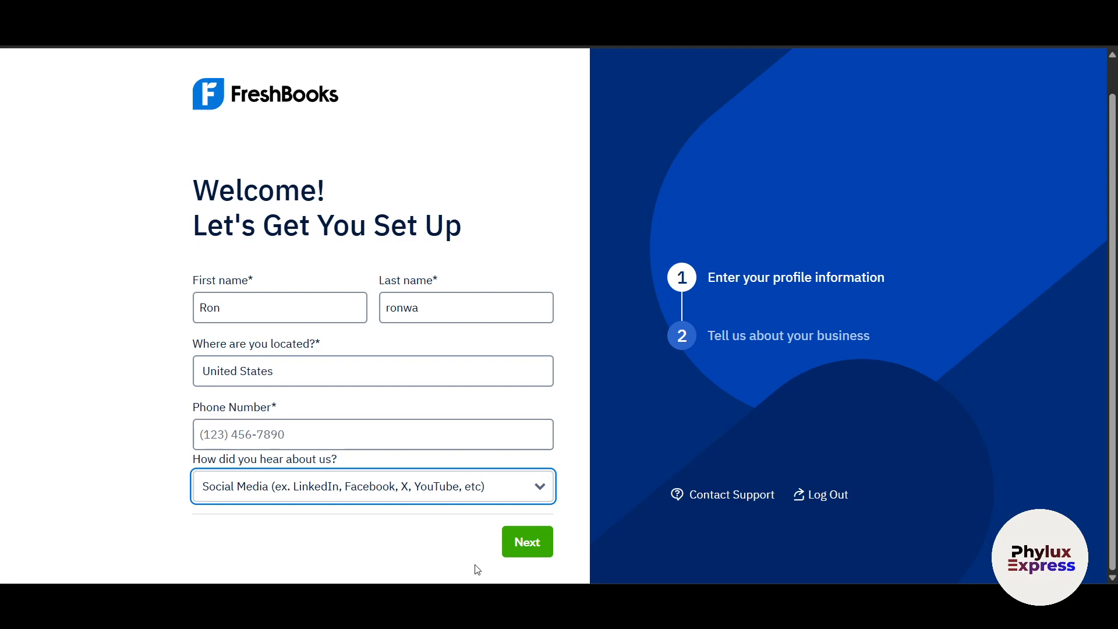
pyautogui.click(521, 544)
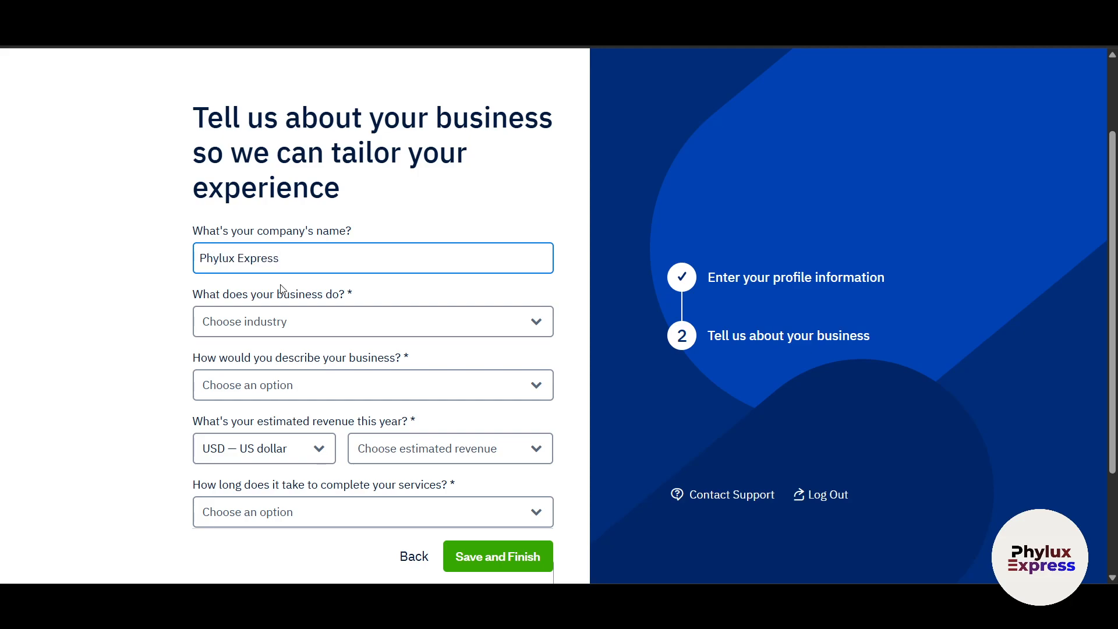
# - Choose Marketing, Communications & Media as the business's industry
pyautogui.click(315, 319)
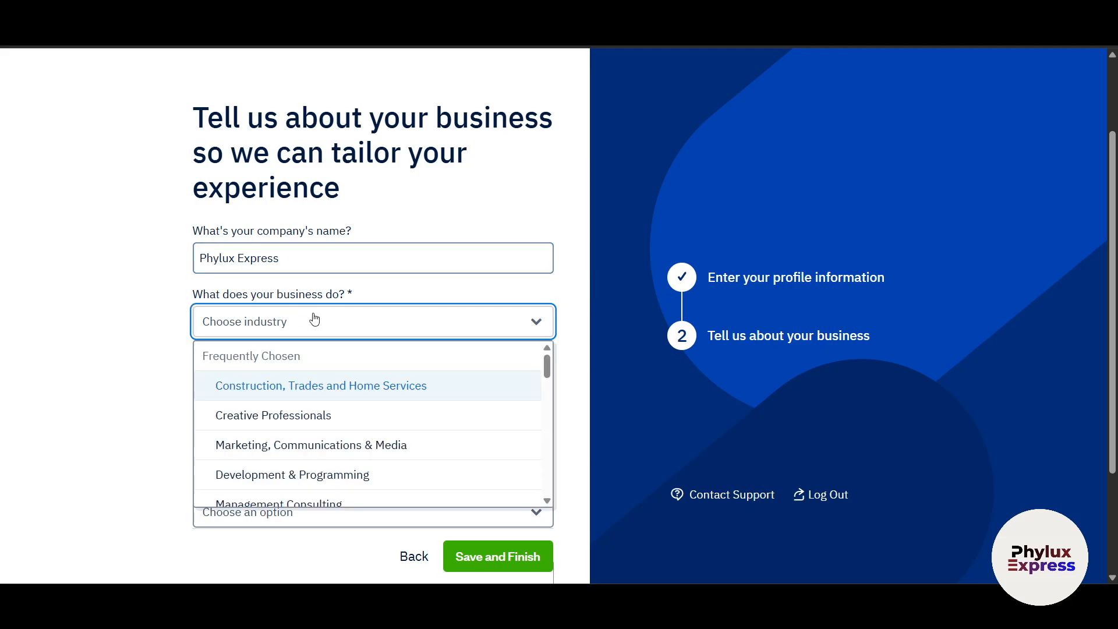
pyautogui.click(300, 452)
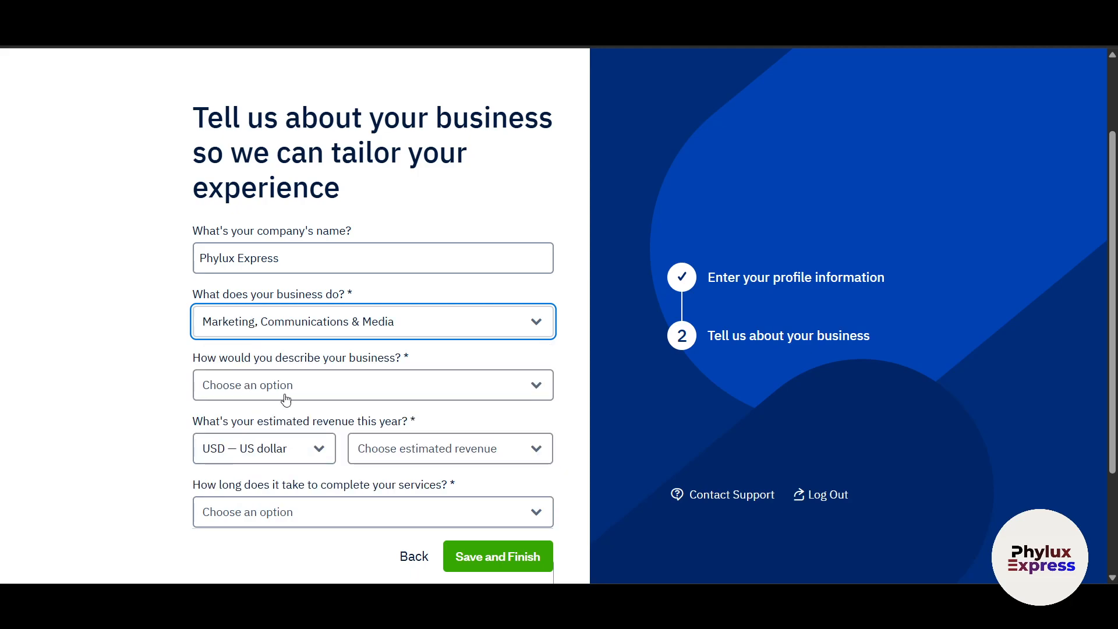
pyautogui.scroll(-3, 10, 414)
pyautogui.scroll(-1, 11, 414)
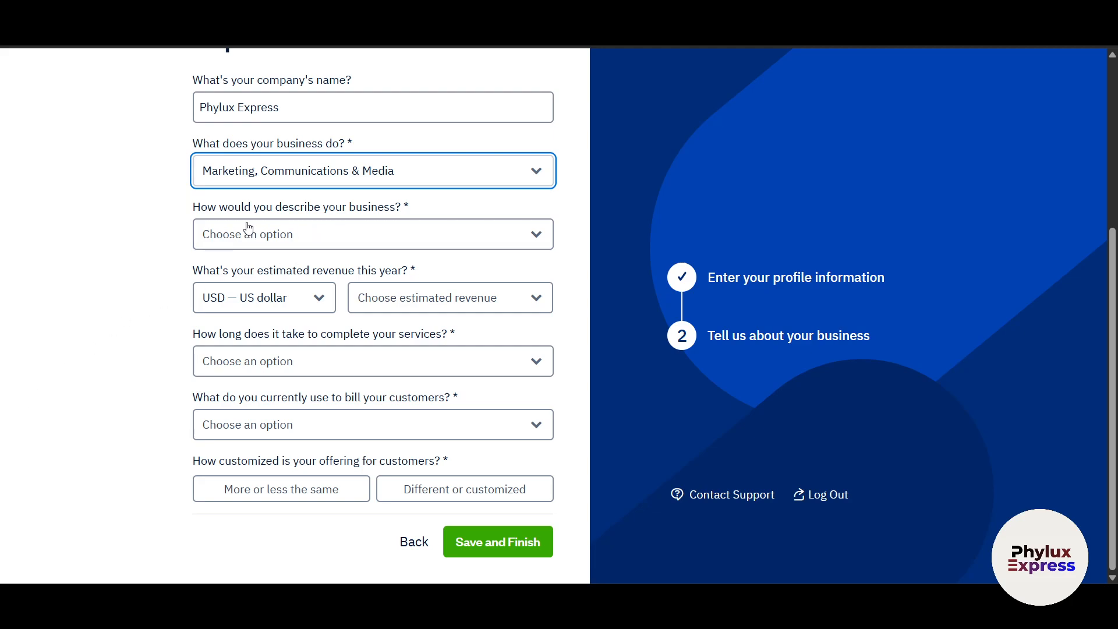
# - Describe the business as "It's a new business but it's my full-time focus"
pyautogui.click(381, 230)
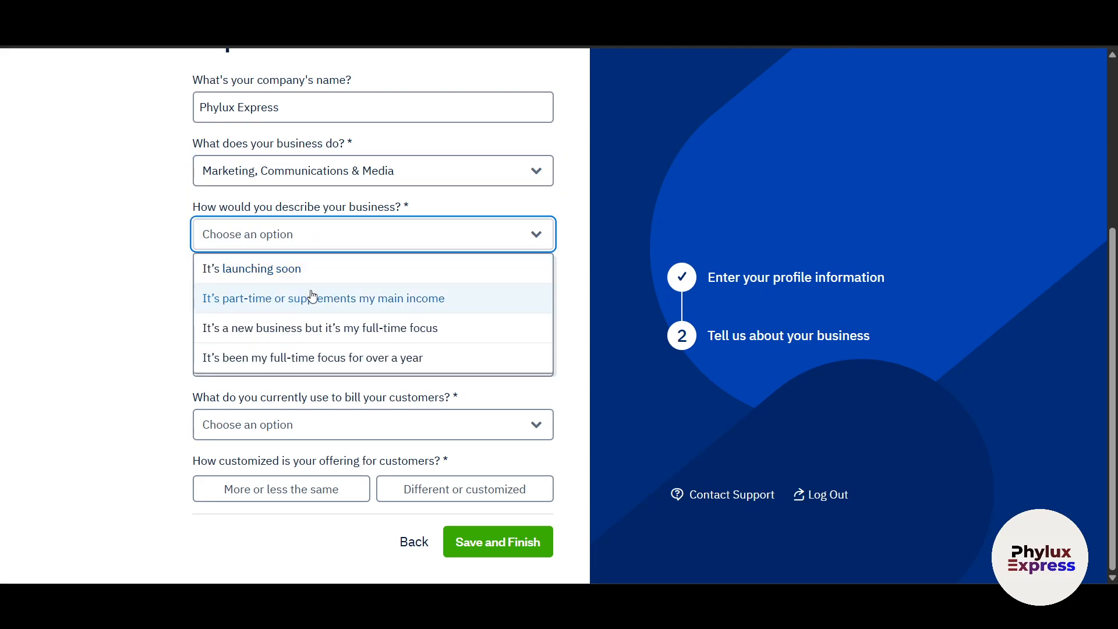
pyautogui.click(433, 330)
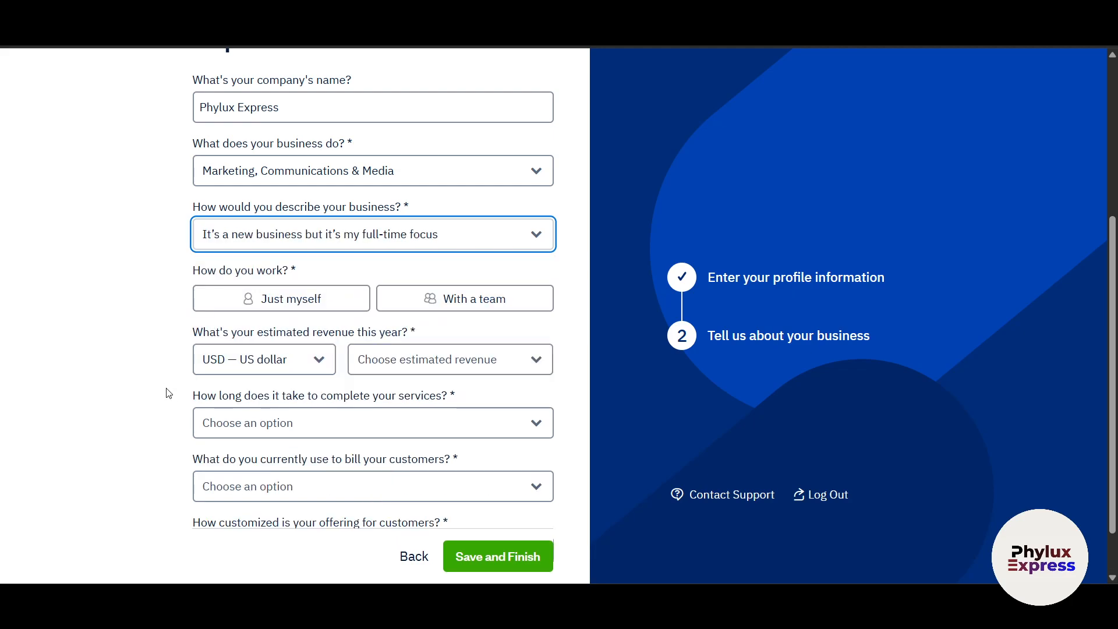
pyautogui.scroll(3, 167, 391)
pyautogui.moveTo(357, 288); pyautogui.dragTo(349, 289)
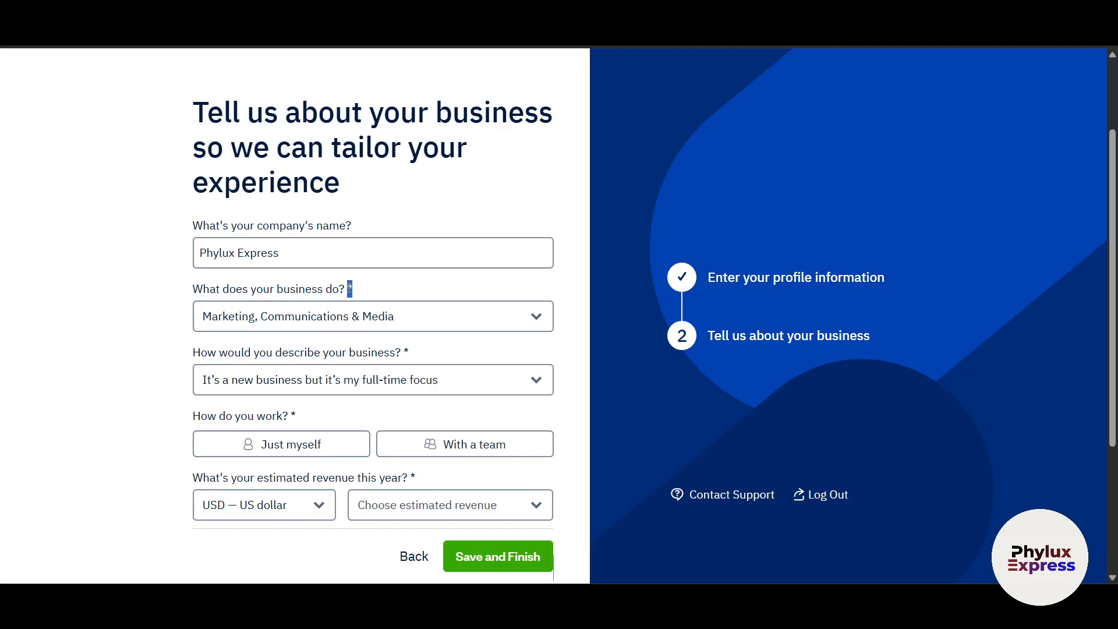
pyautogui.scroll(-3, 129, 403)
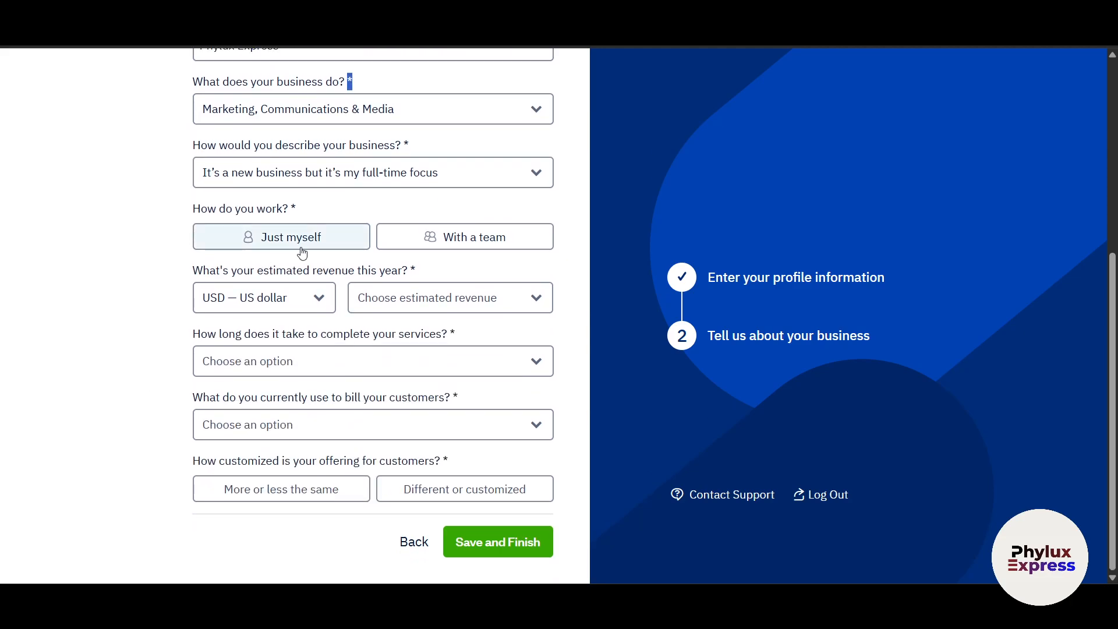
# - Mark the business as working with a team, keep US dollars, and set revenue up to $30,000
pyautogui.click(427, 244)
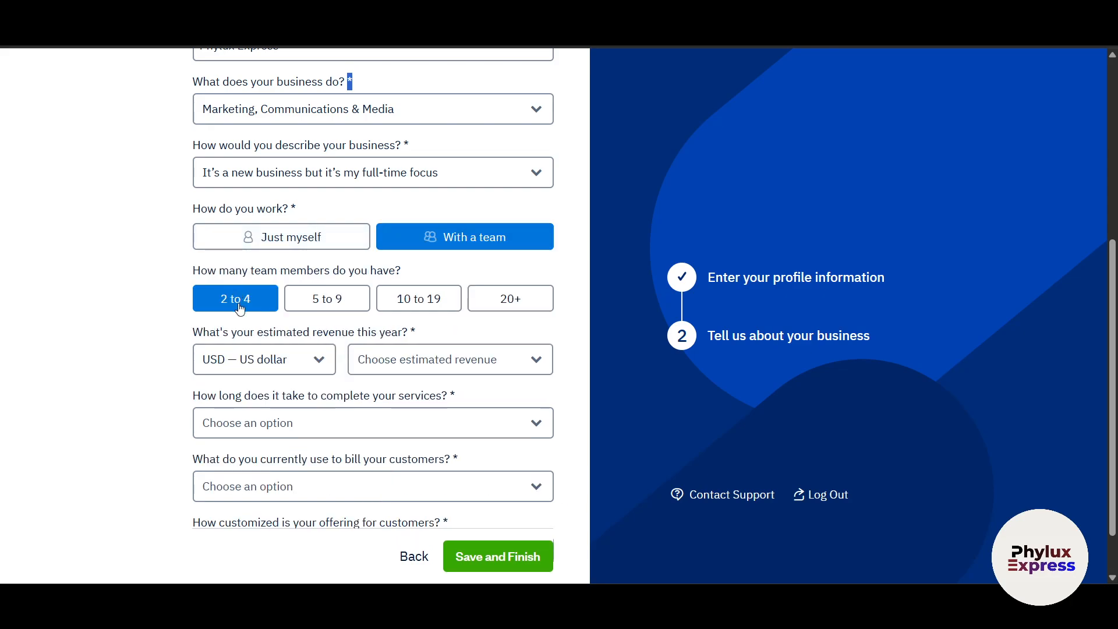
pyautogui.scroll(-1, 175, 424)
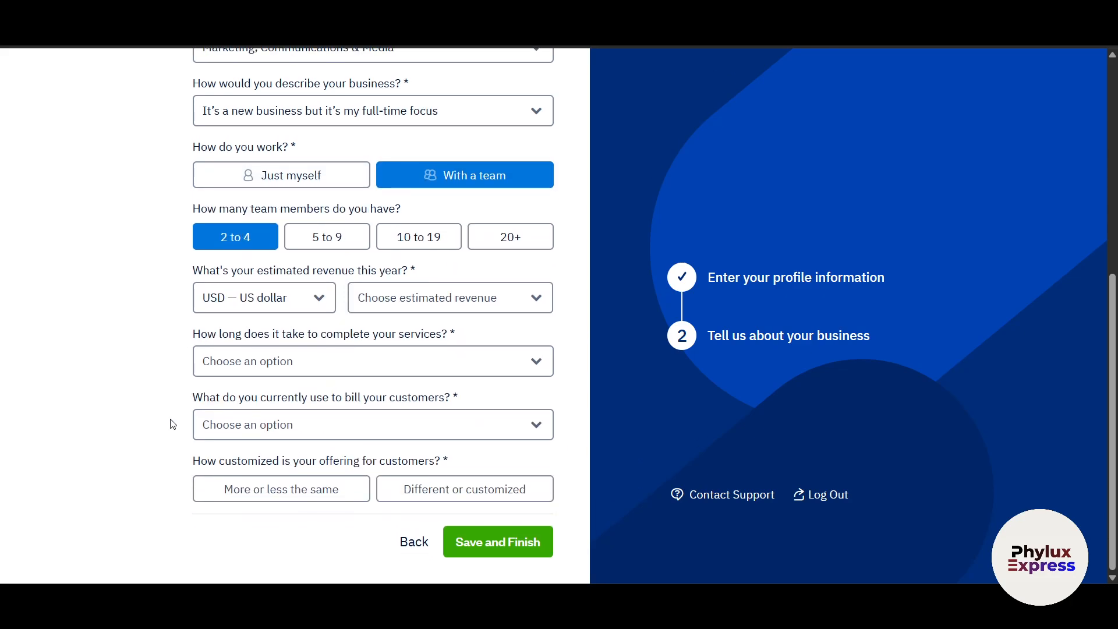
pyautogui.click(308, 313)
pyautogui.click(275, 329)
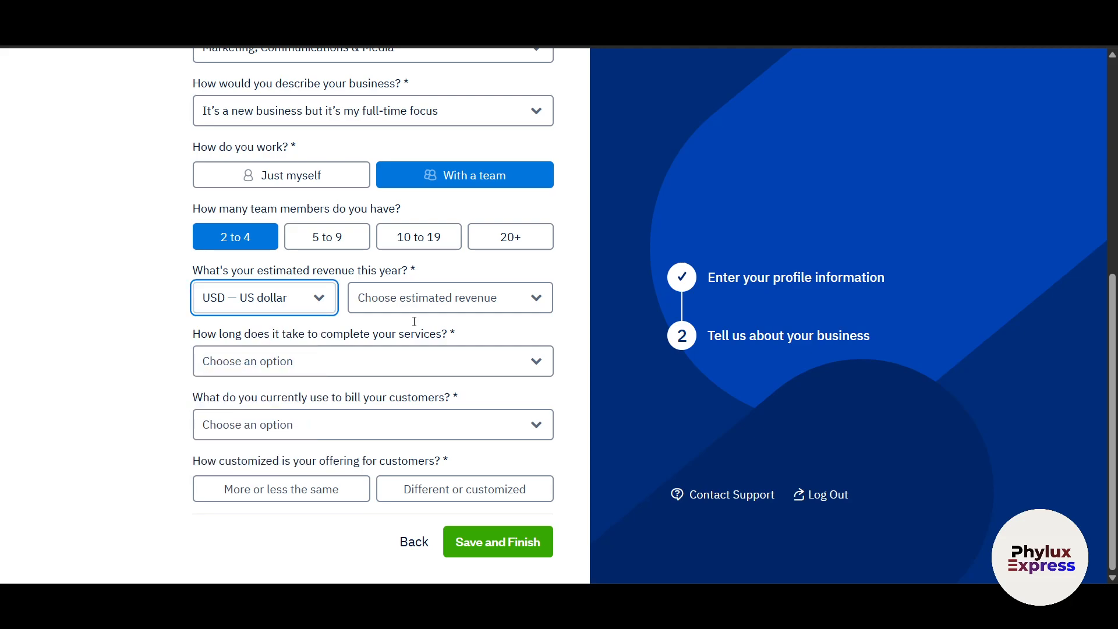
pyautogui.click(488, 289)
pyautogui.click(402, 336)
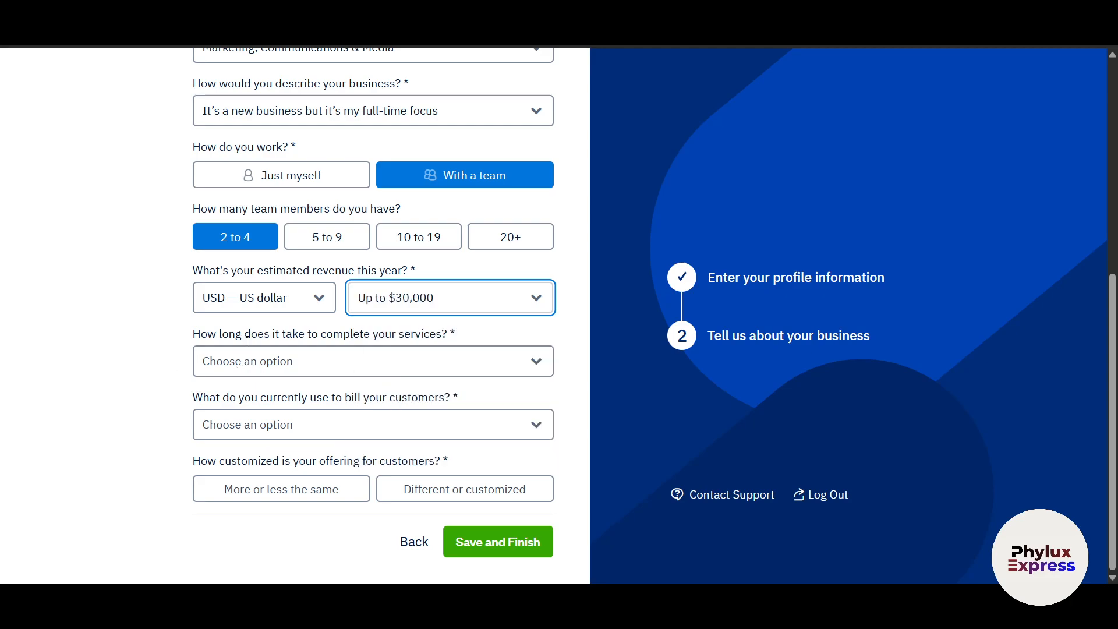
# - Set service time to over a week but under a month, billing to nothing yet, 'More or less the same', and save
pyautogui.click(383, 365)
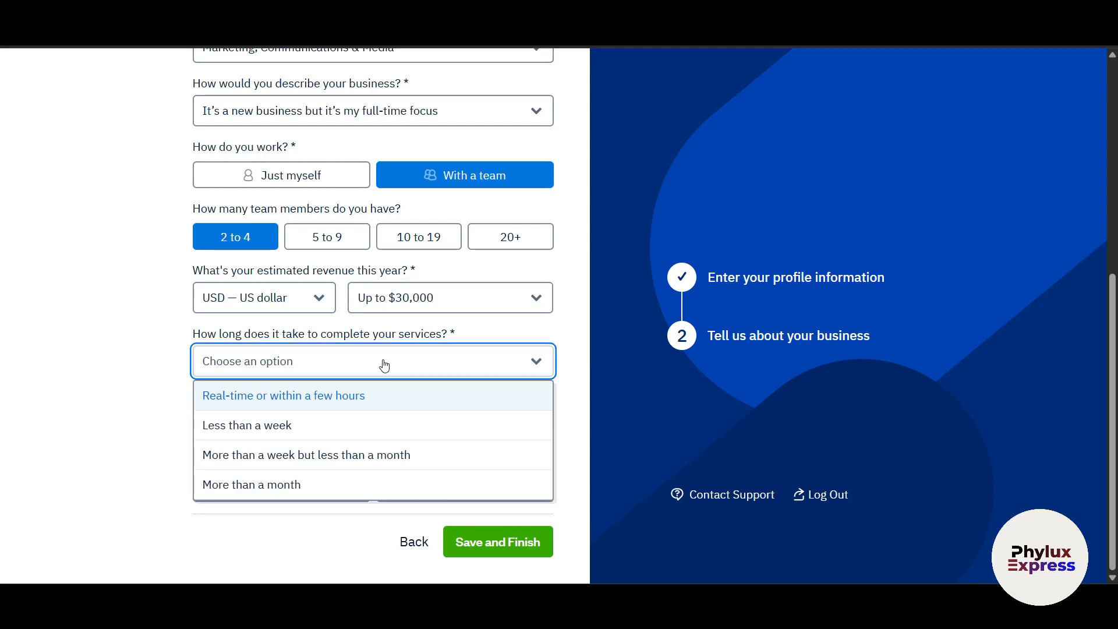
pyautogui.click(328, 425)
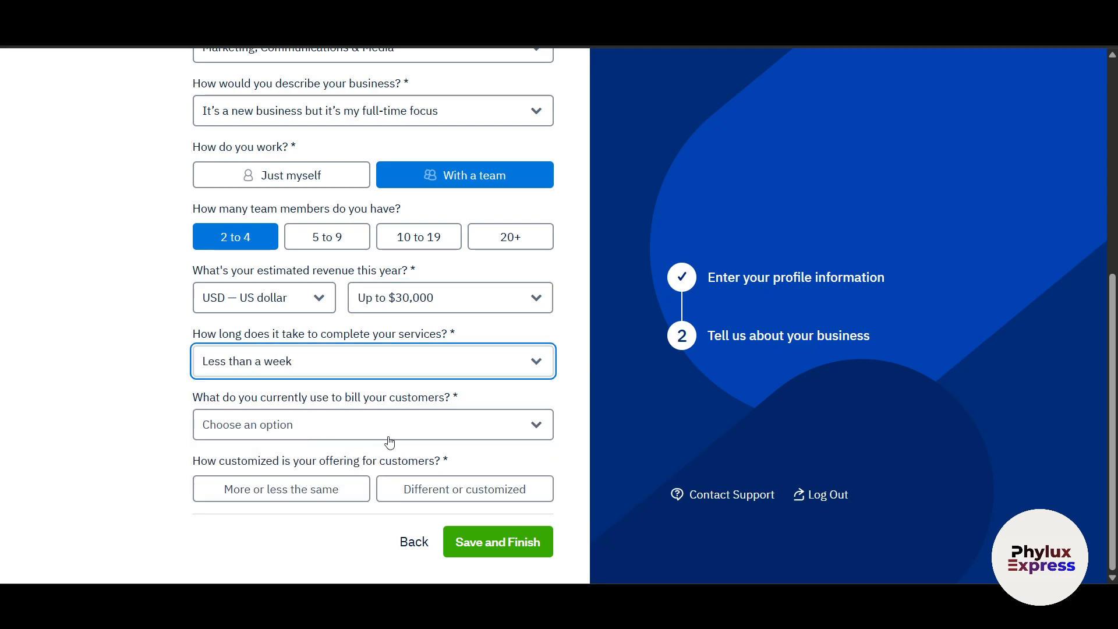
pyautogui.click(380, 370)
pyautogui.click(320, 455)
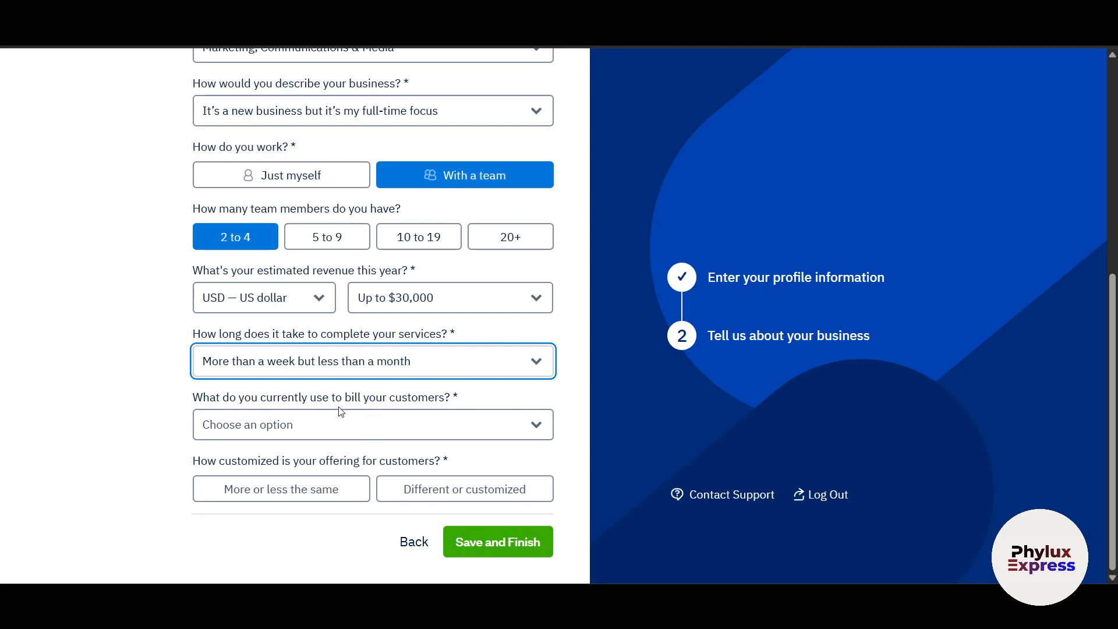
pyautogui.click(365, 415)
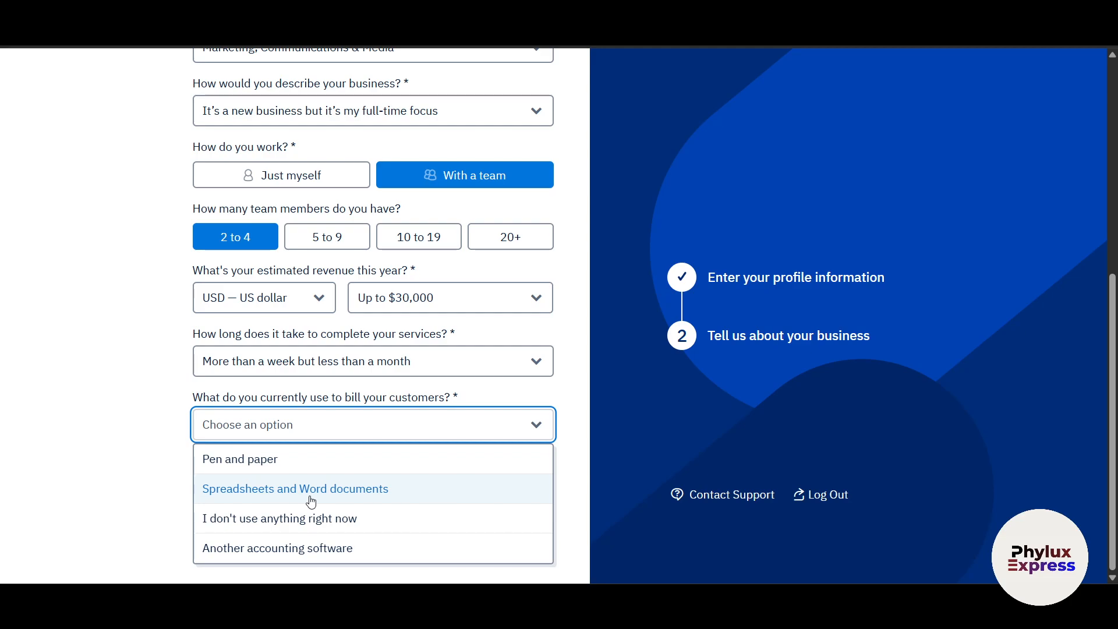
pyautogui.click(311, 499)
pyautogui.click(375, 432)
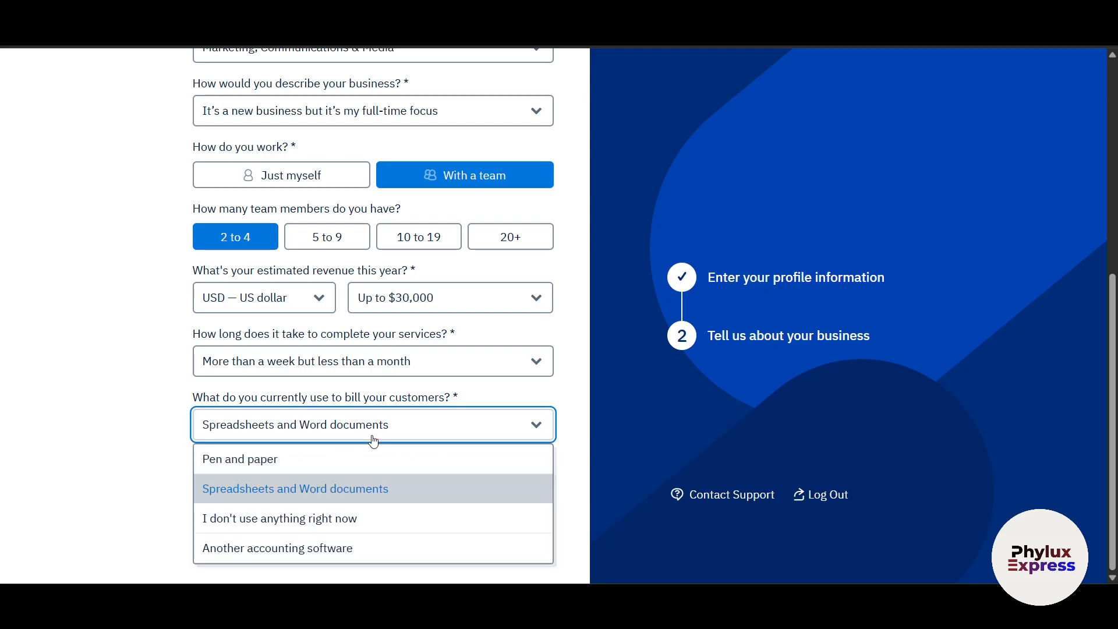
pyautogui.click(244, 524)
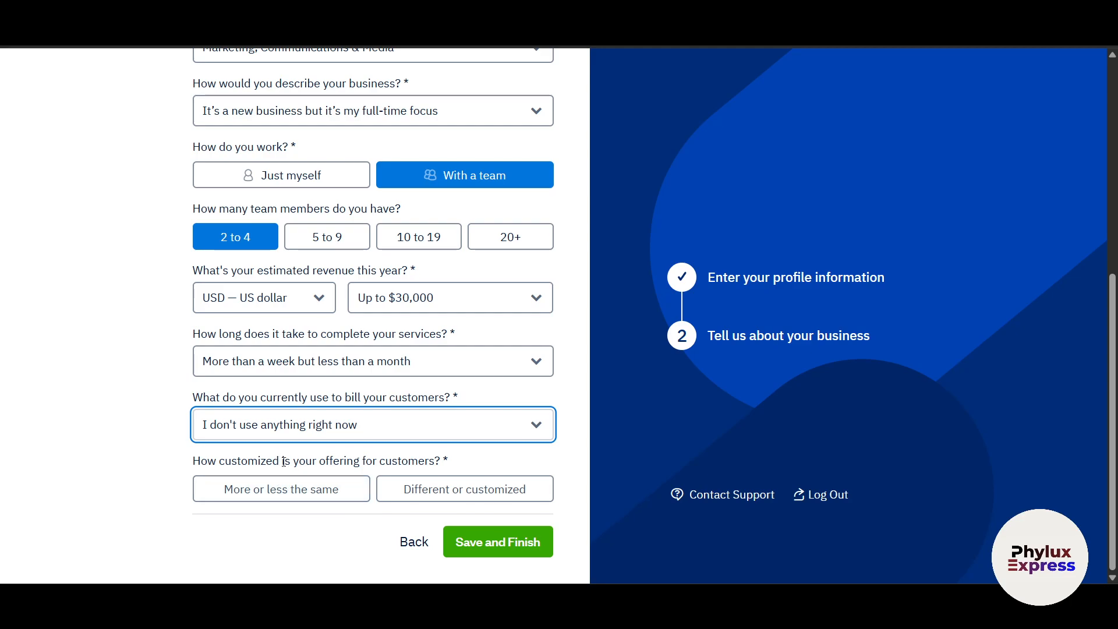
pyautogui.click(312, 498)
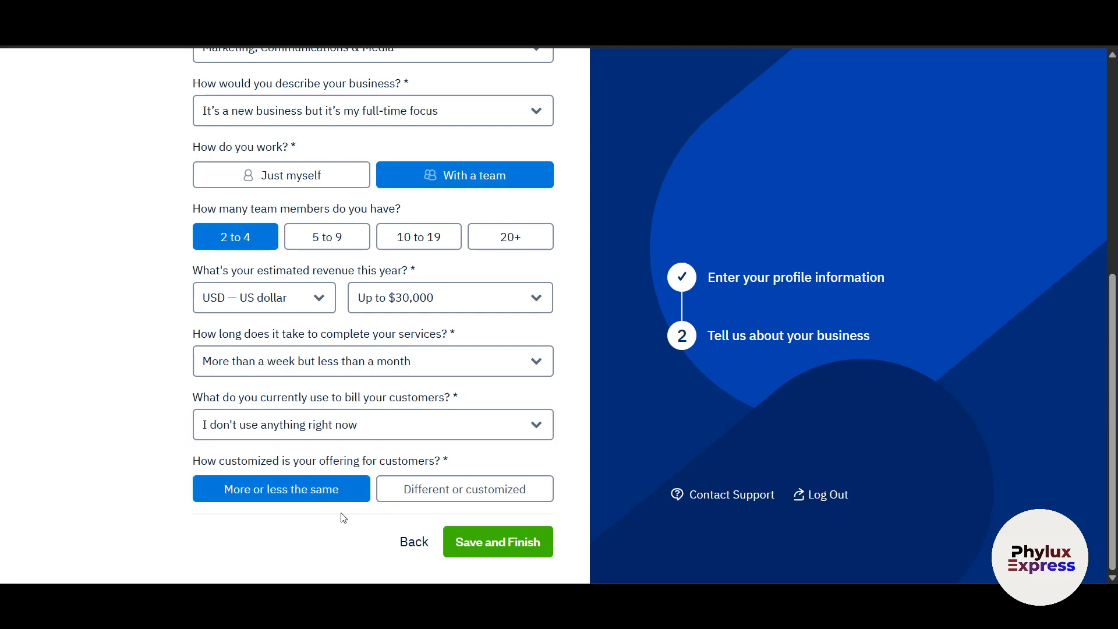
pyautogui.click(520, 550)
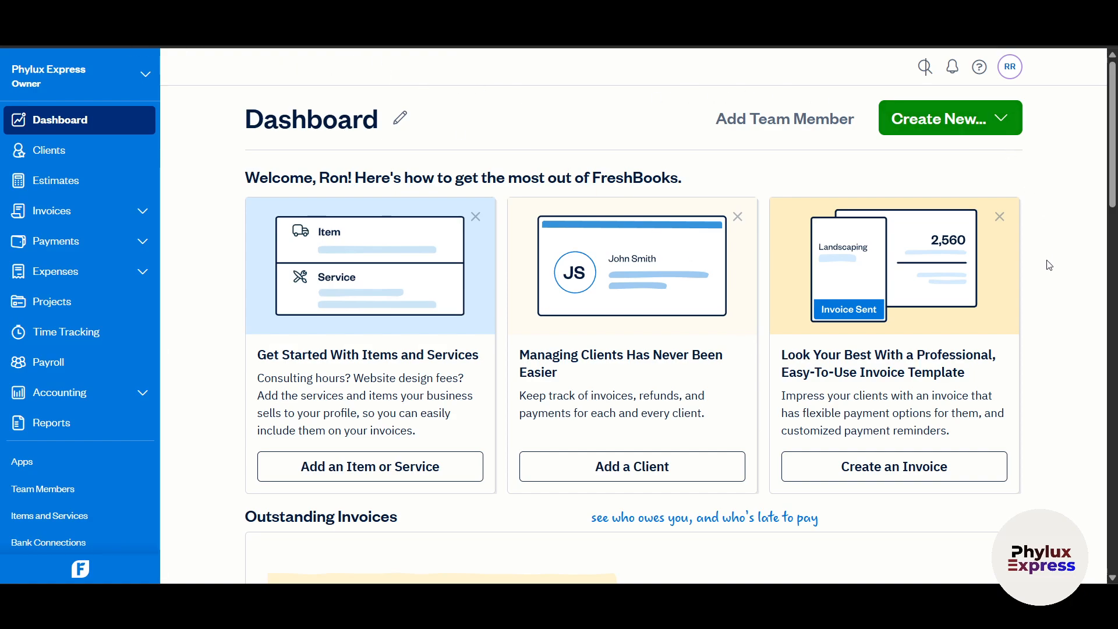
pyautogui.scroll(-6, 192, 425)
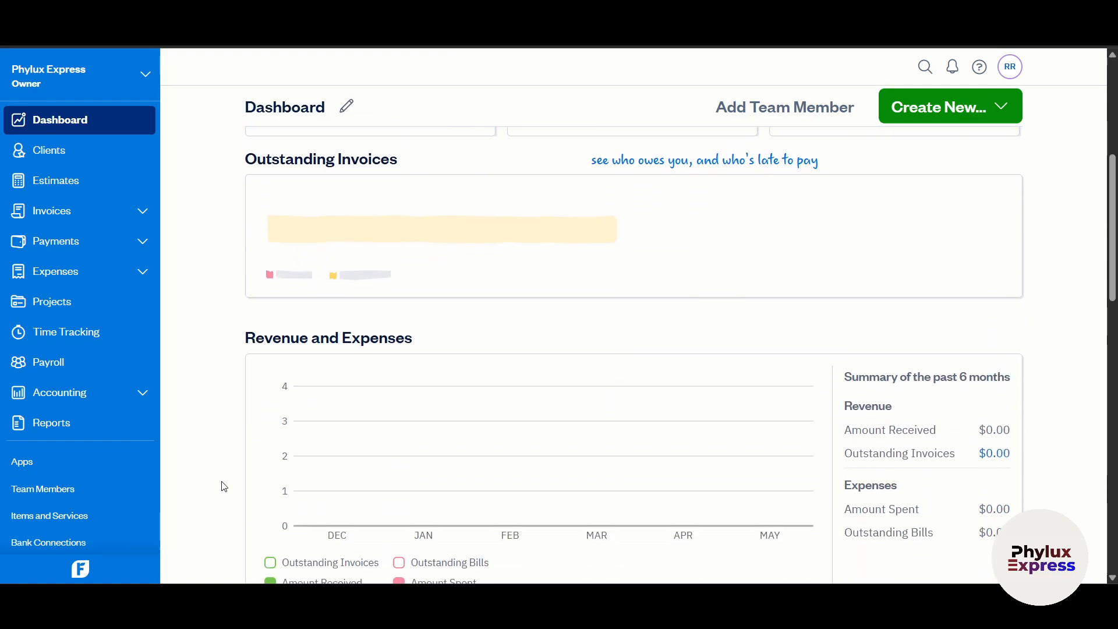
pyautogui.scroll(6, 223, 486)
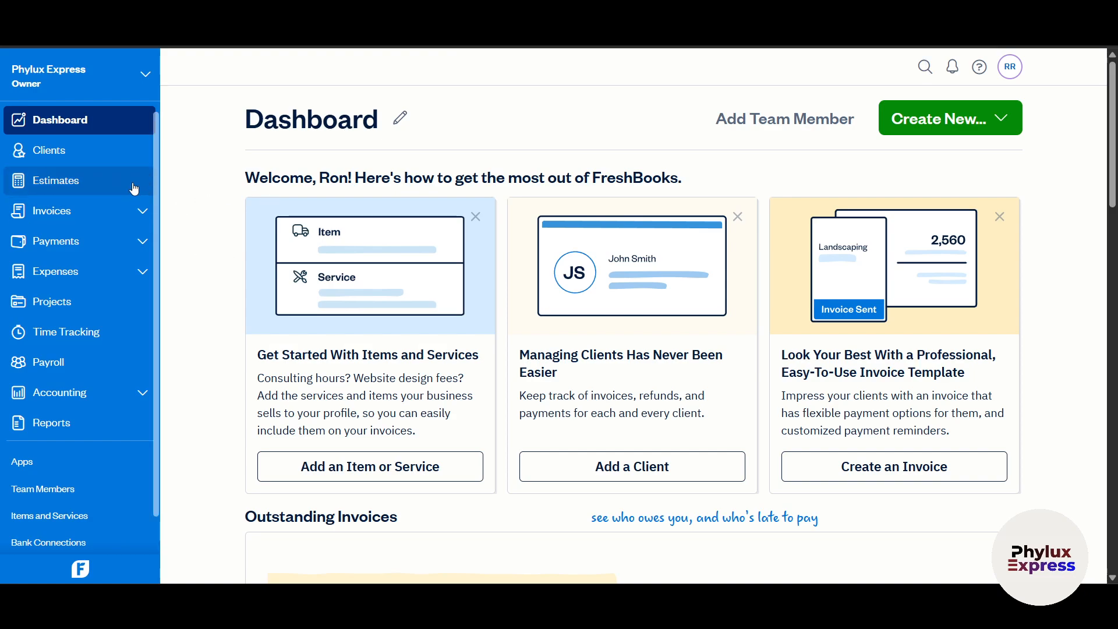
pyautogui.scroll(-15, 490, 405)
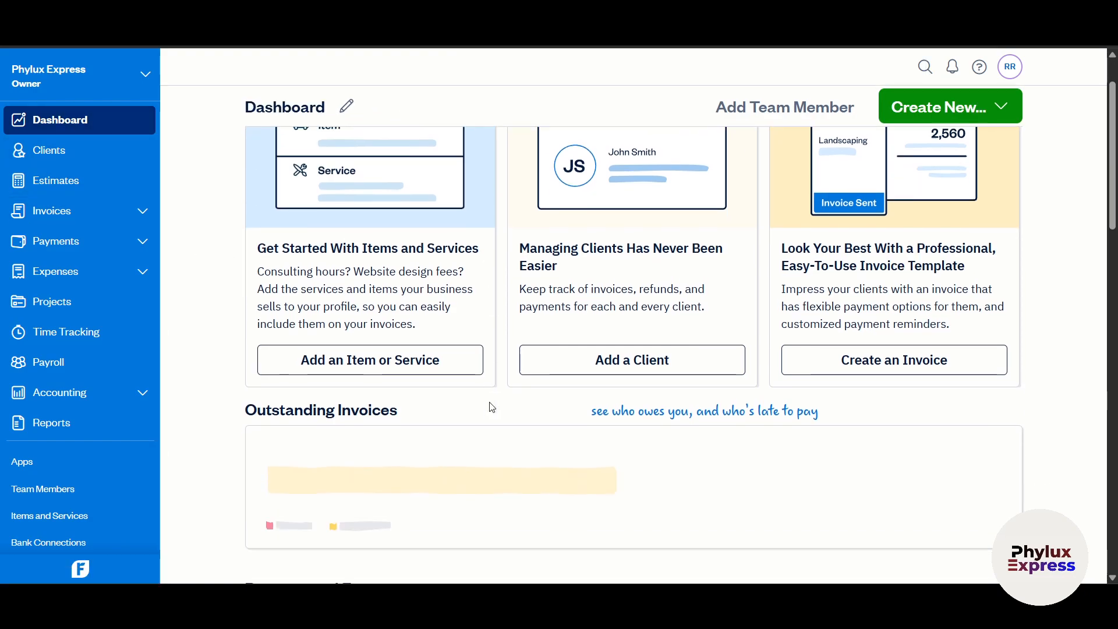
pyautogui.scroll(-5, 492, 406)
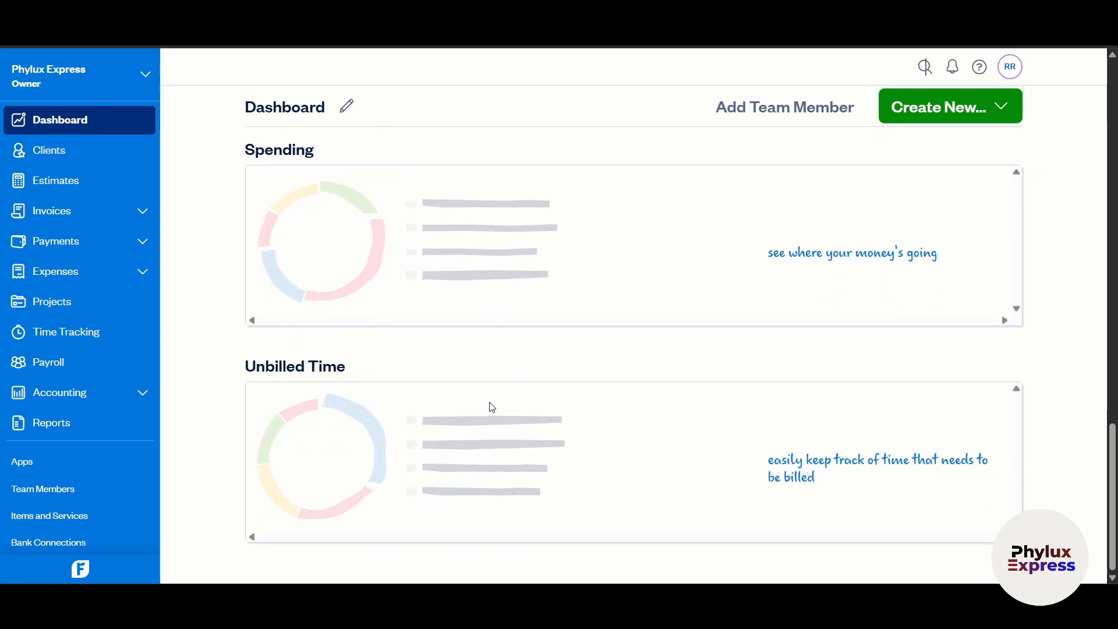
pyautogui.scroll(18, 676, 418)
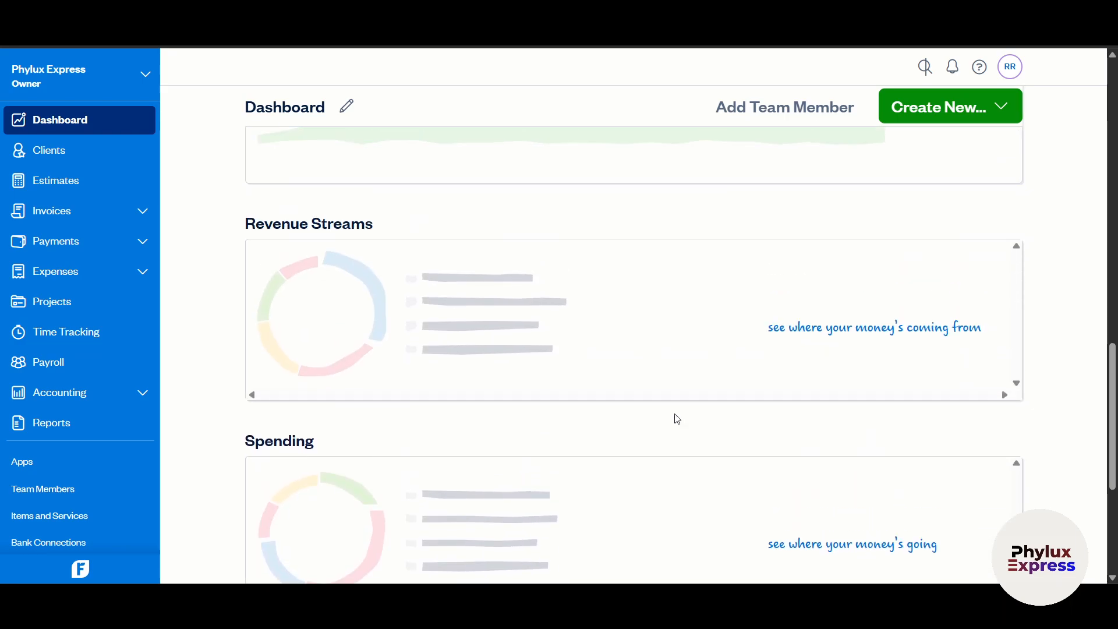
pyautogui.scroll(5, 677, 420)
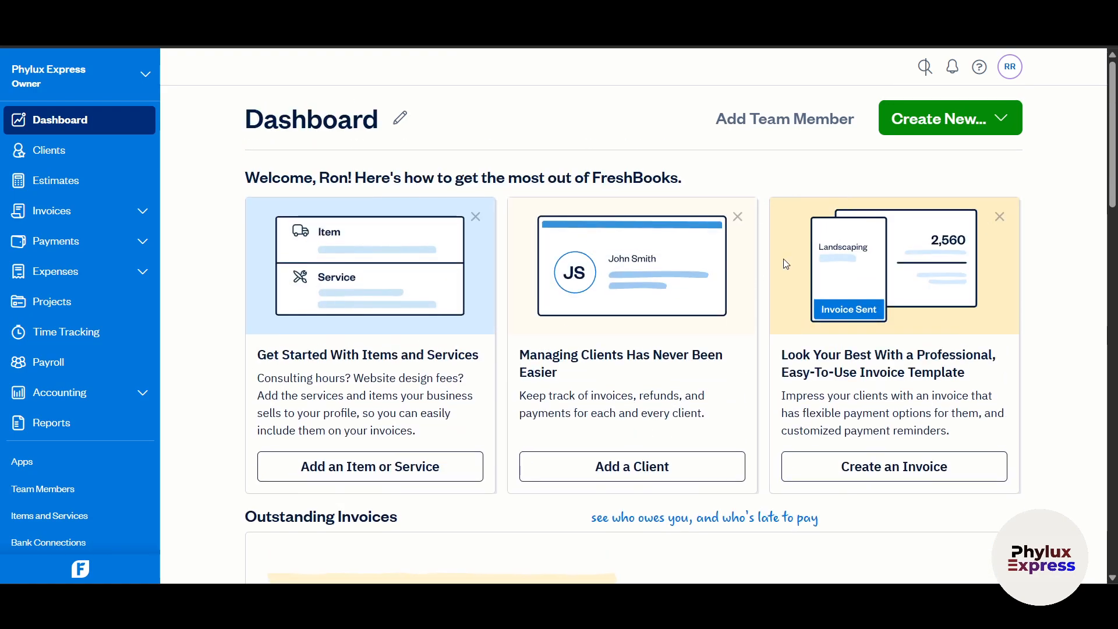
pyautogui.click(794, 121)
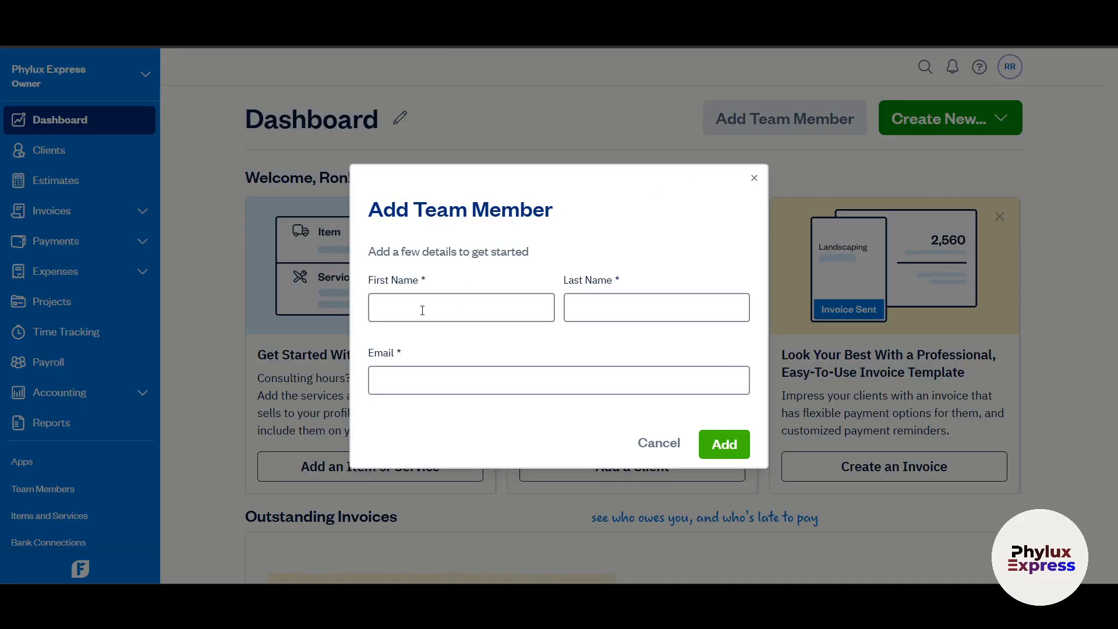
pyautogui.click(413, 305)
pyautogui.click(637, 309)
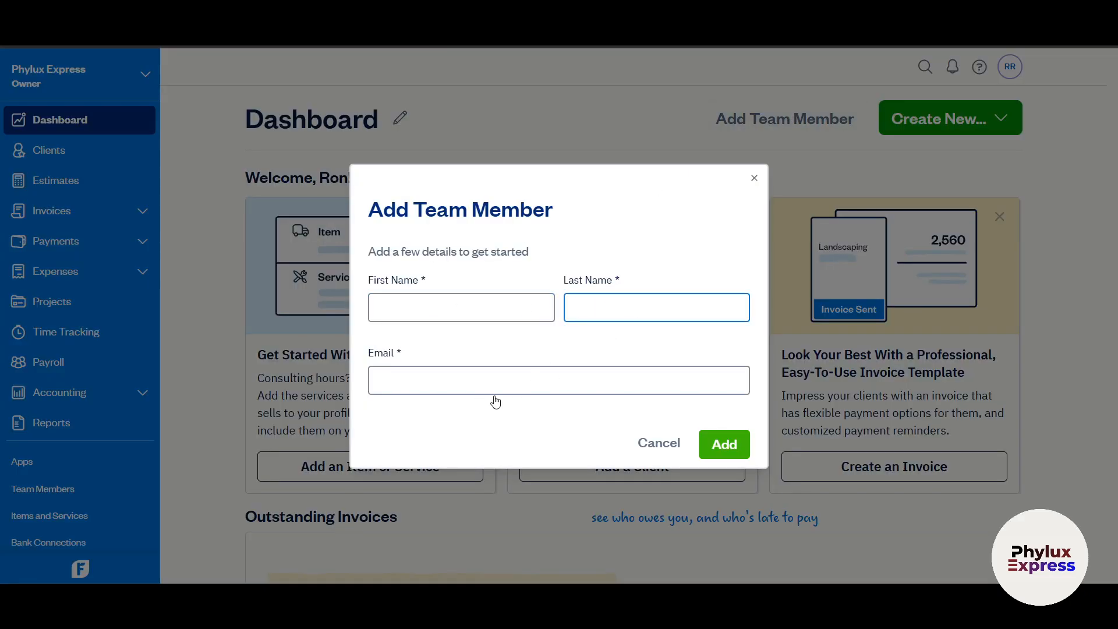
pyautogui.click(755, 179)
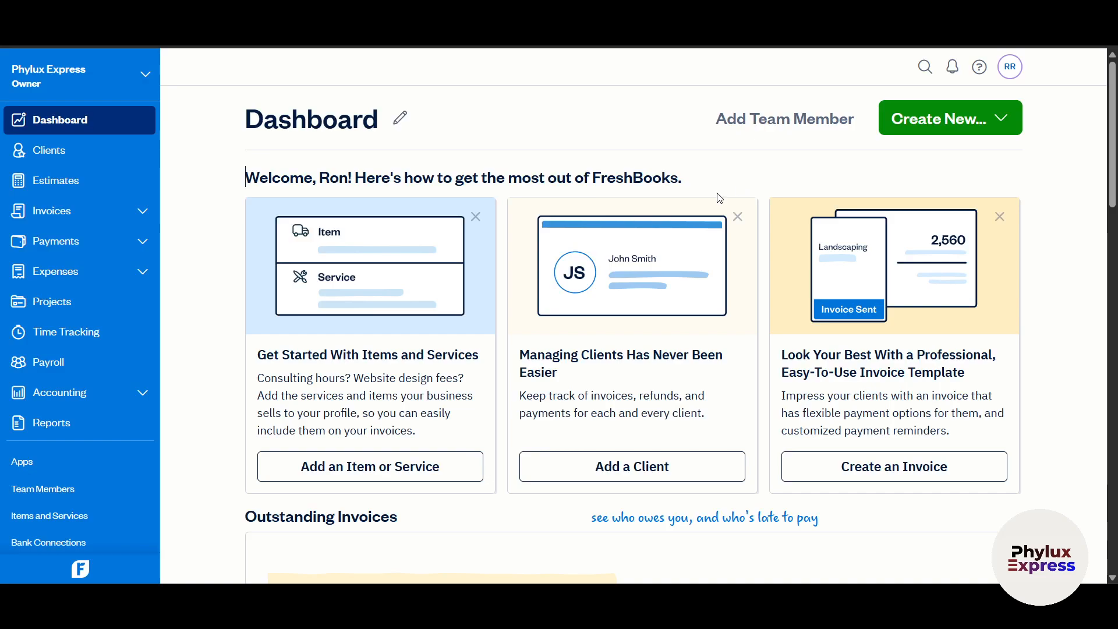
pyautogui.scroll(-5, 1068, 397)
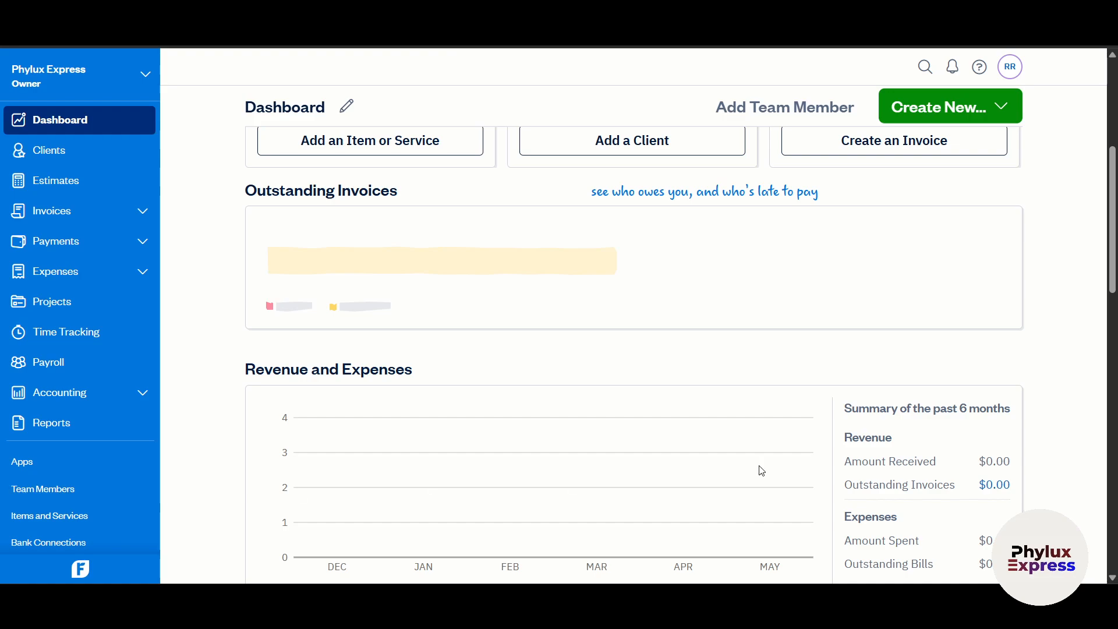
pyautogui.scroll(5, 759, 467)
pyautogui.click(972, 124)
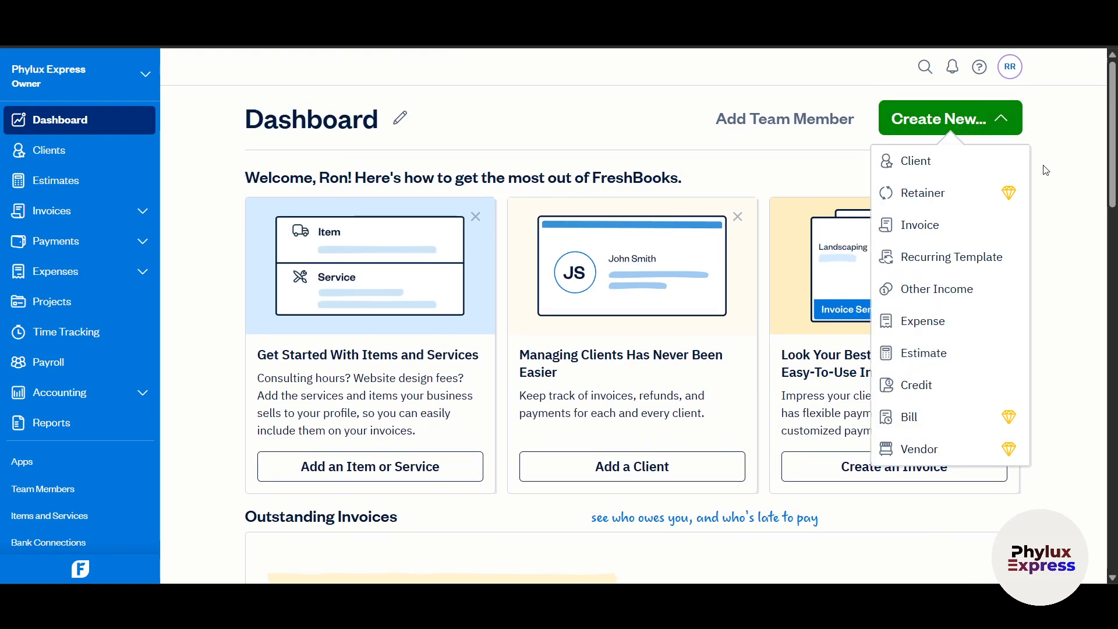
pyautogui.click(1060, 184)
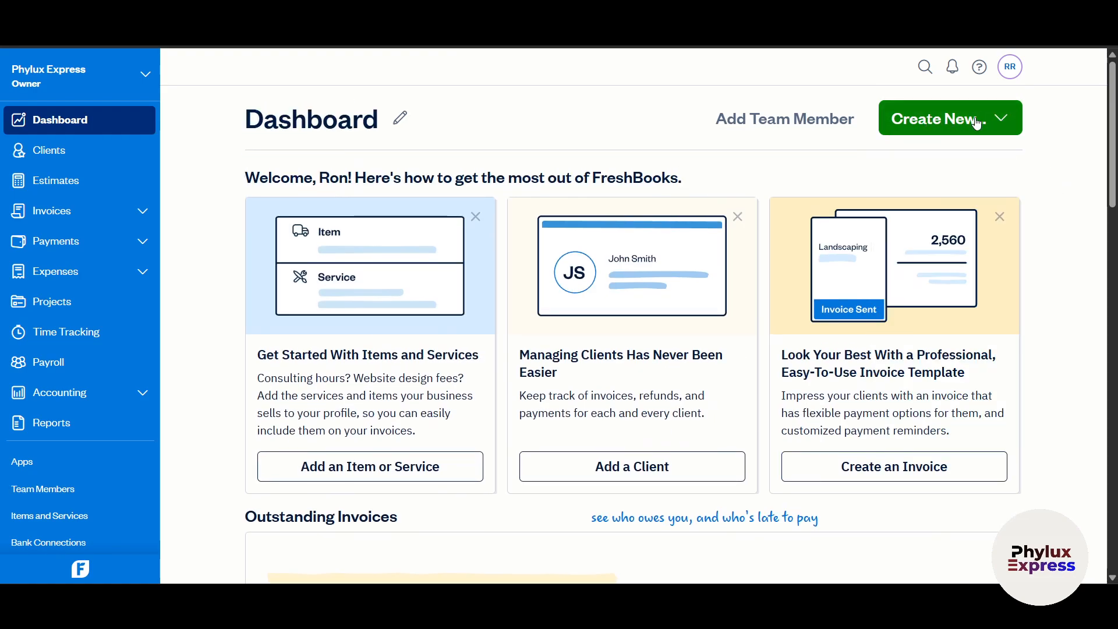
pyautogui.click(978, 122)
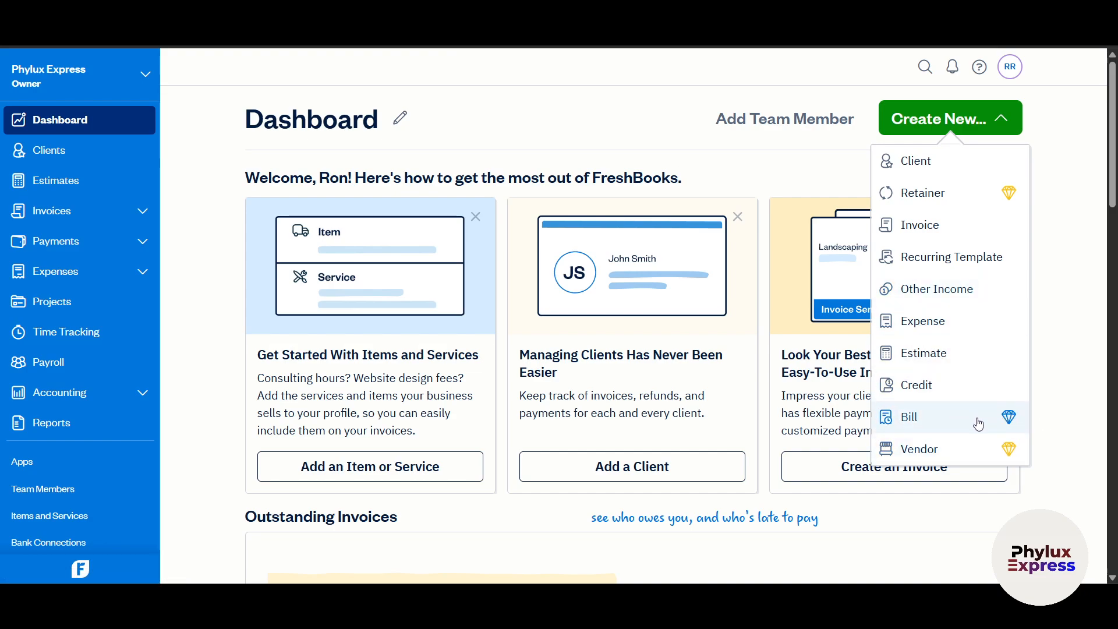
pyautogui.click(1058, 375)
pyautogui.scroll(-6, 1055, 374)
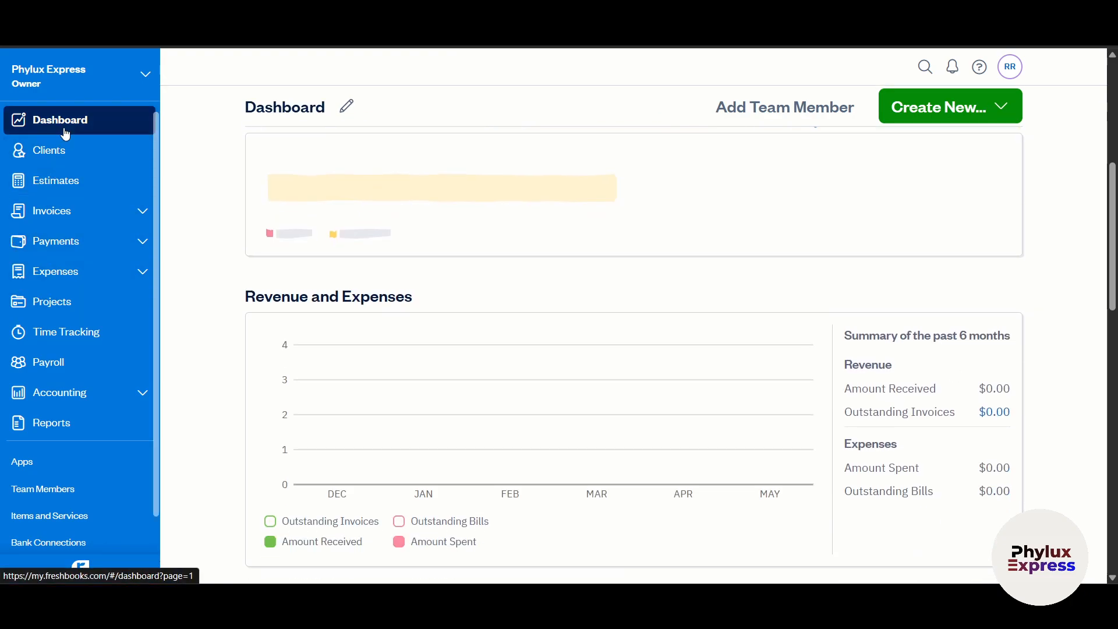
# - Browse the empty Clients page, where all totals read $0, and start a new client
pyautogui.click(71, 153)
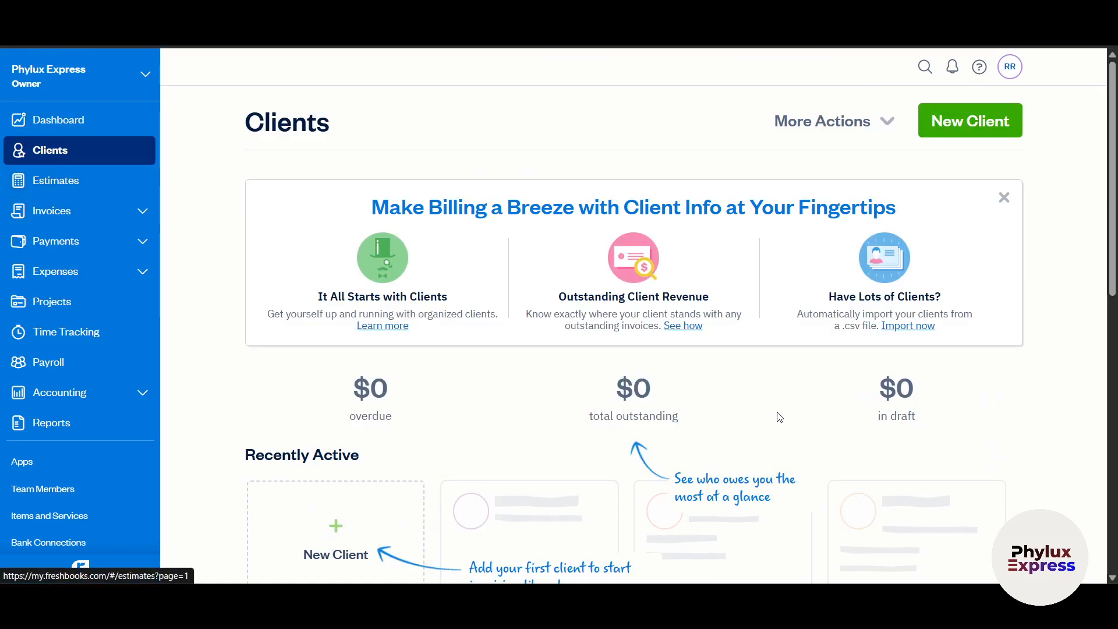
pyautogui.scroll(-5, 780, 417)
pyautogui.scroll(5, 654, 452)
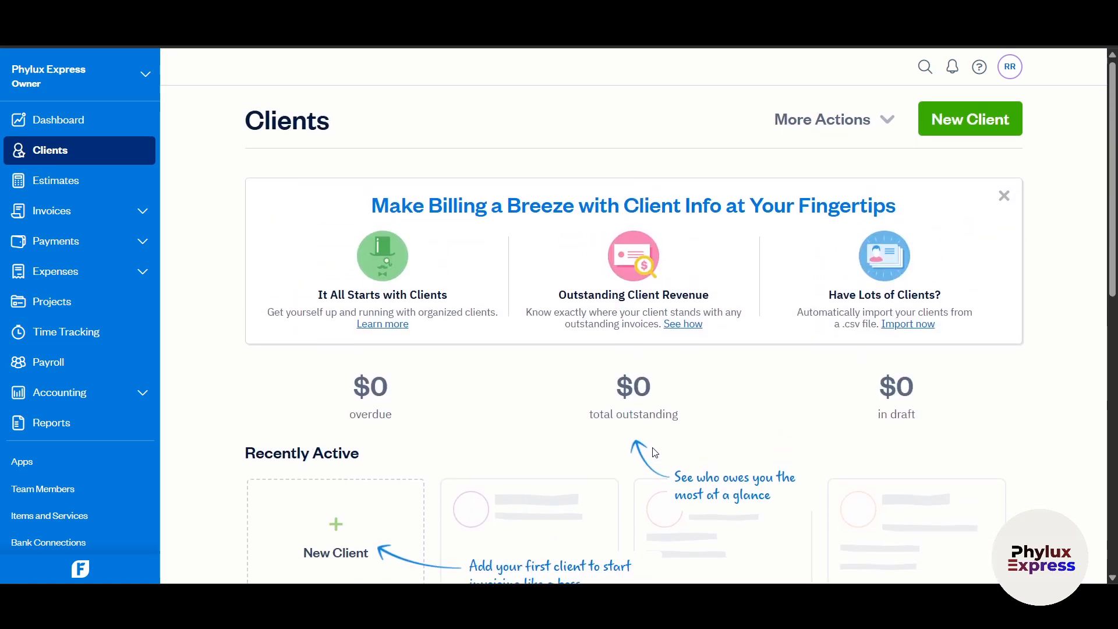
pyautogui.scroll(-2, 655, 453)
pyautogui.scroll(2, 654, 452)
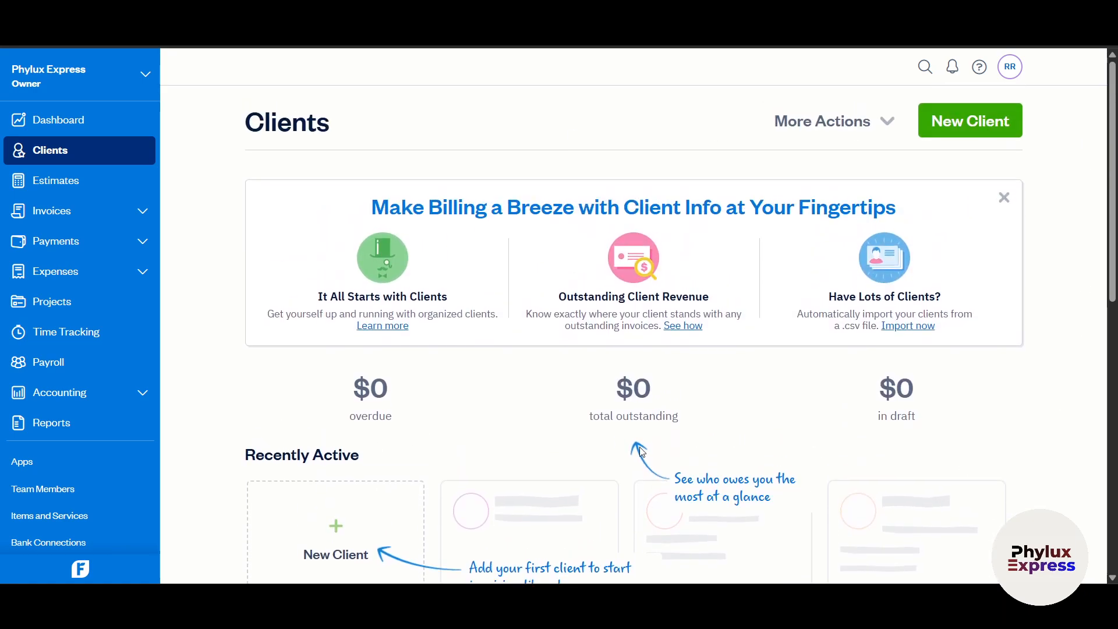
pyautogui.scroll(-2, 640, 452)
pyautogui.scroll(-6, 1044, 306)
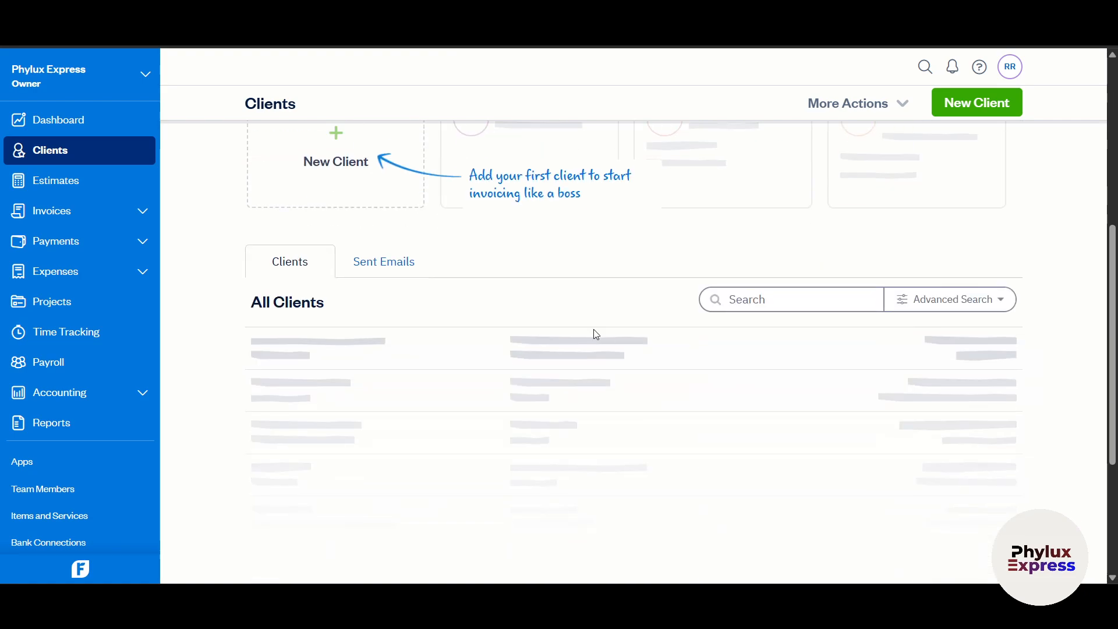
pyautogui.scroll(4, 591, 332)
pyautogui.scroll(1, 335, 408)
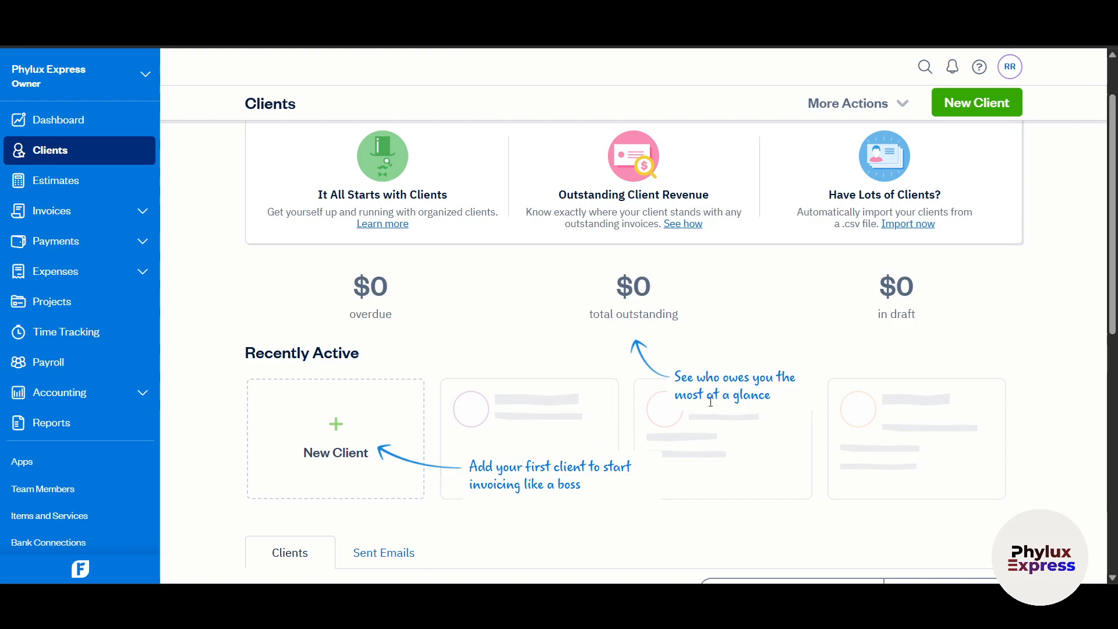
pyautogui.scroll(-5, 701, 282)
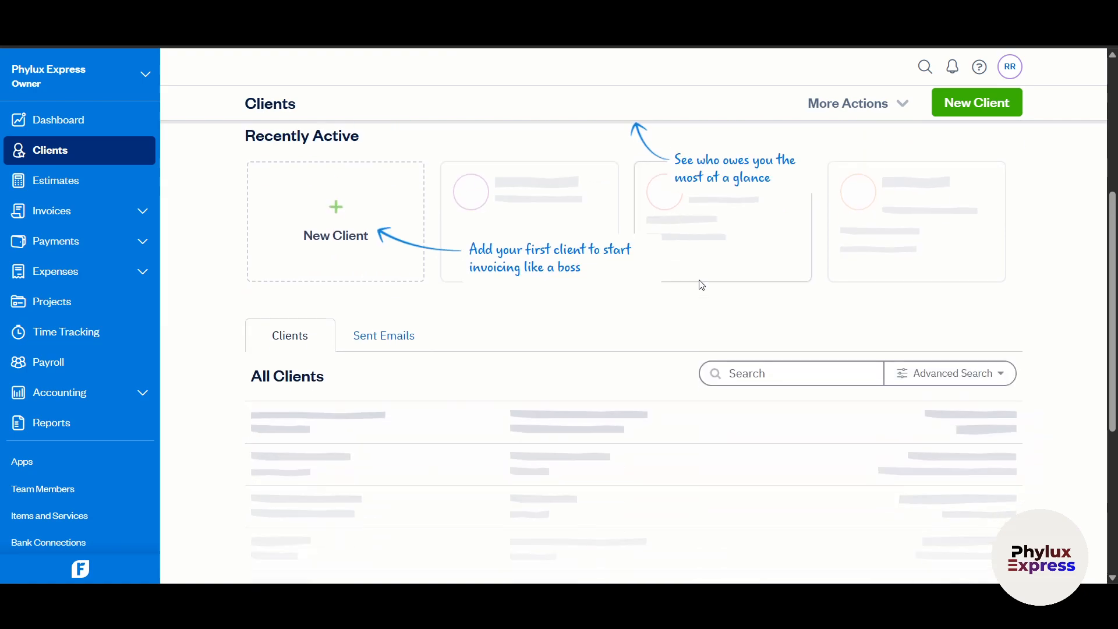
pyautogui.scroll(7, 819, 375)
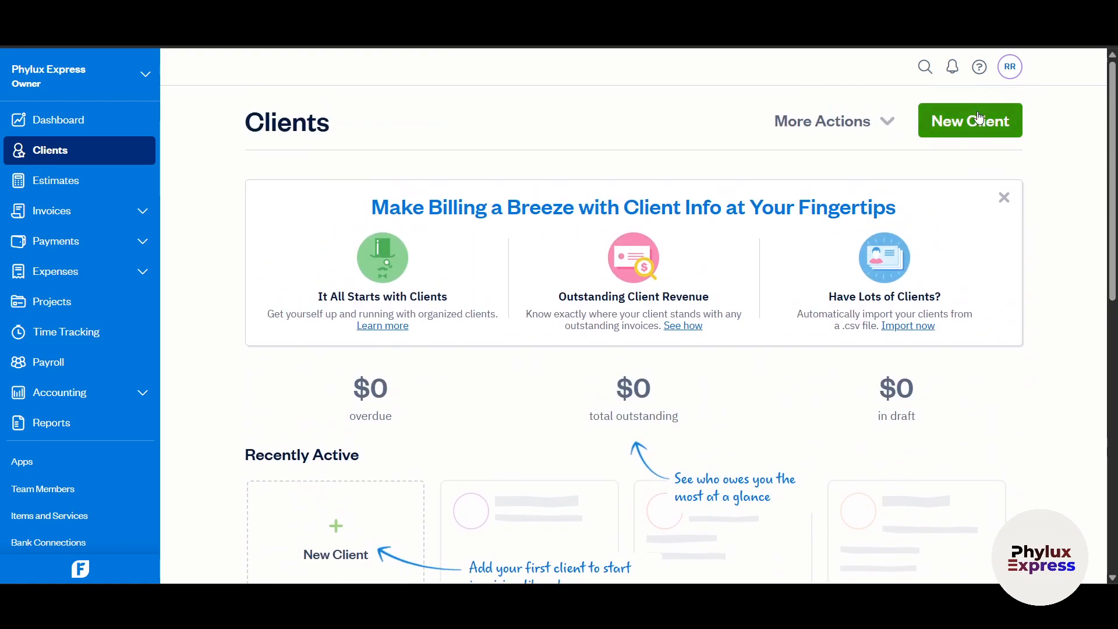
pyautogui.click(978, 119)
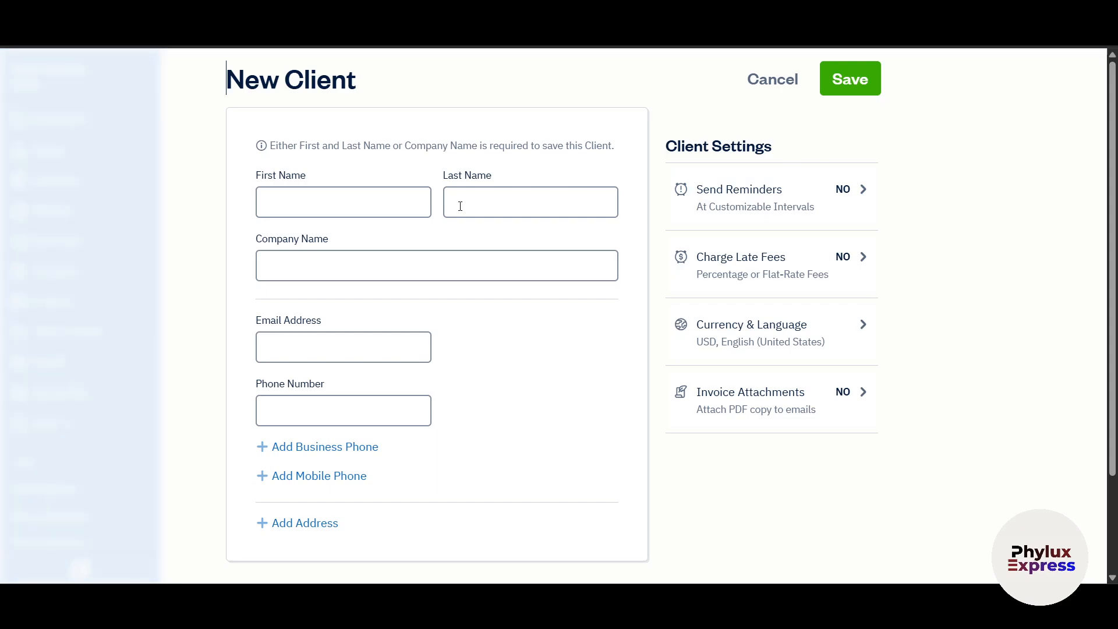
# - Enter the client's first name, company name and e-mail address in the New Client form
pyautogui.click(310, 207)
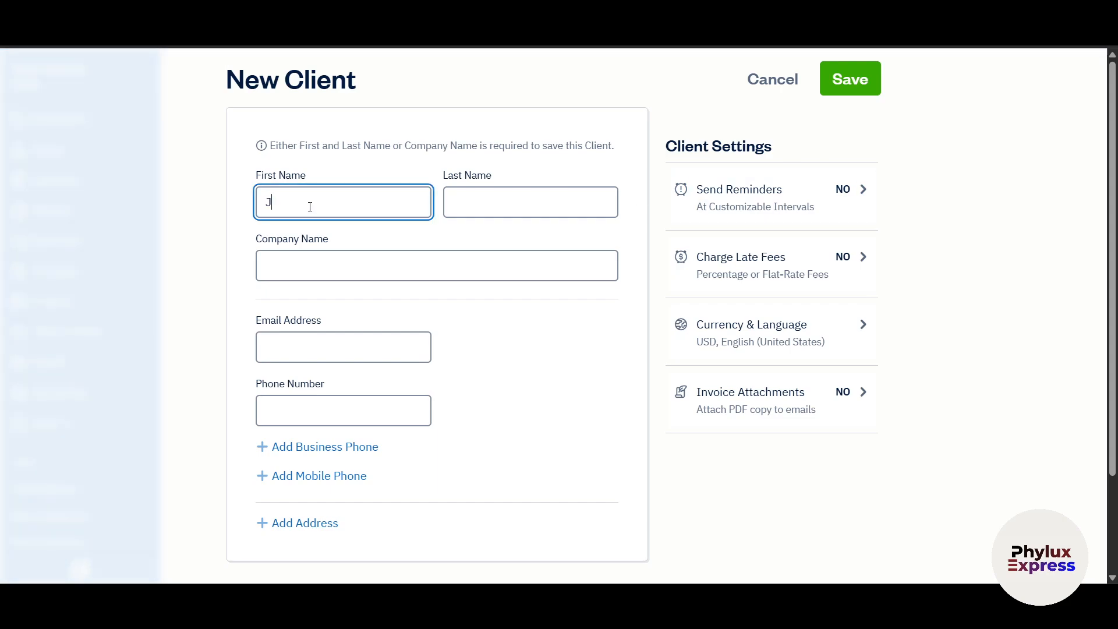
pyautogui.write('Jhon')
pyautogui.press('Tab')
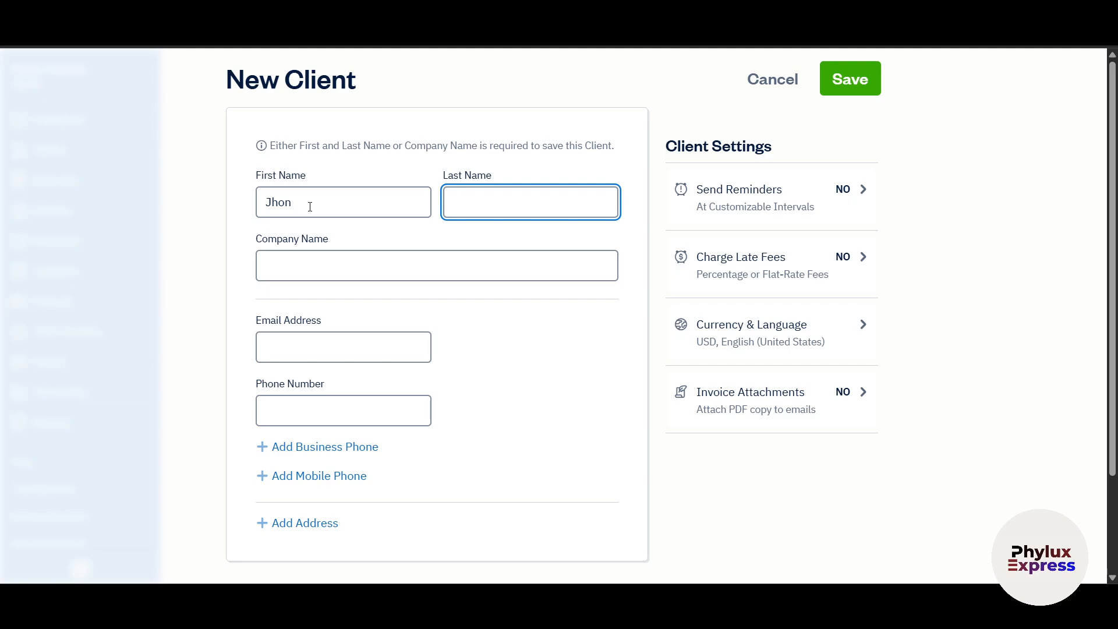
pyautogui.press('Tab')
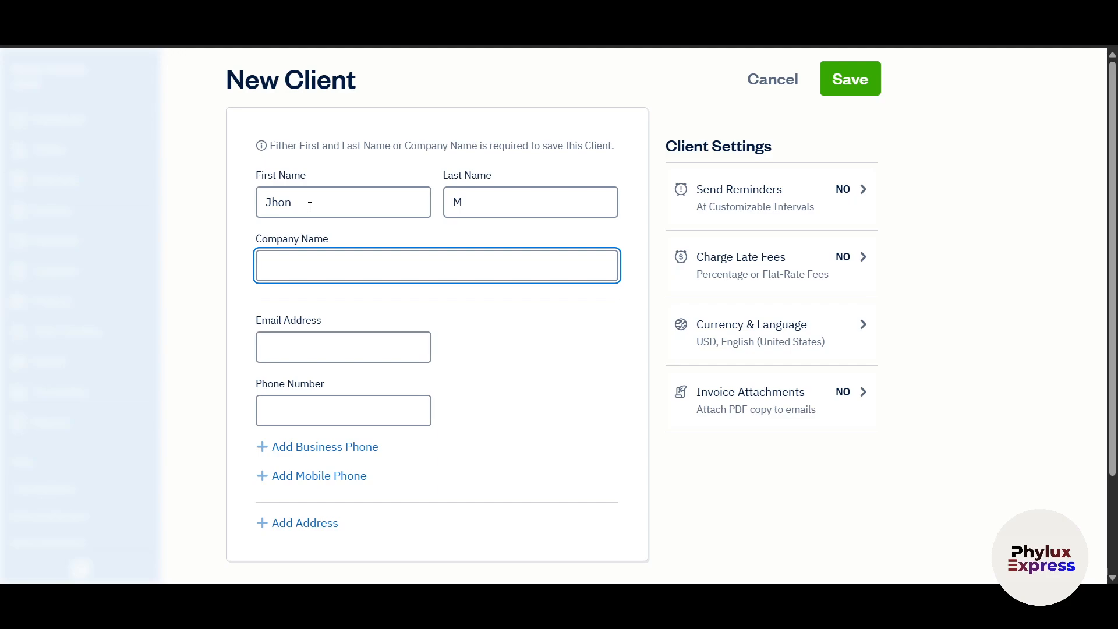
pyautogui.write('HON')
pyautogui.press('Tab')
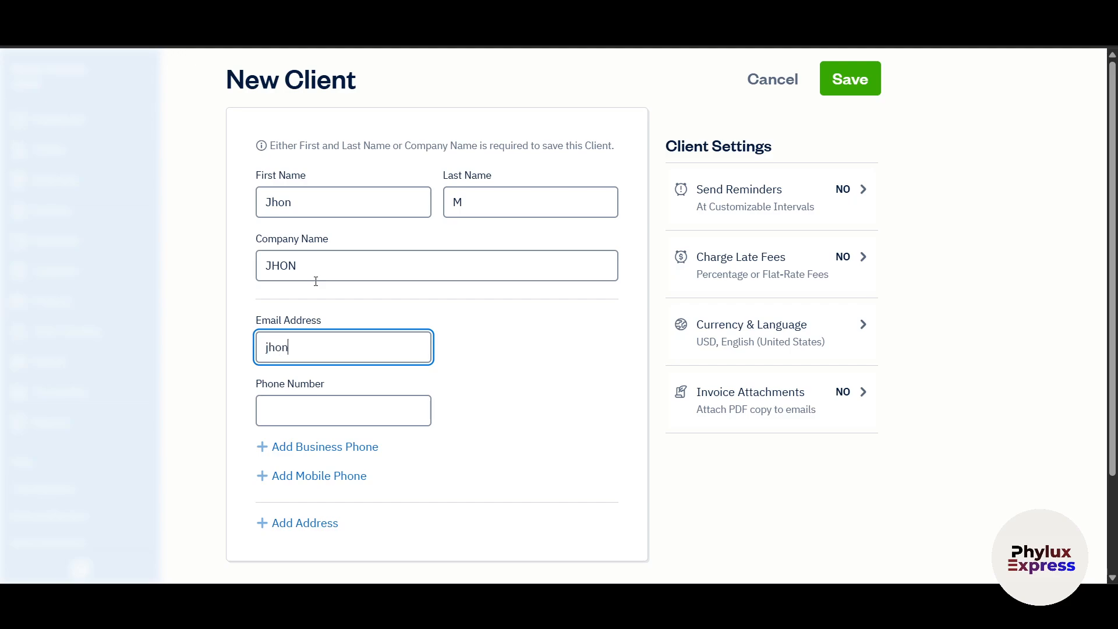
pyautogui.press('Tab')
pyautogui.scroll(-2, 341, 383)
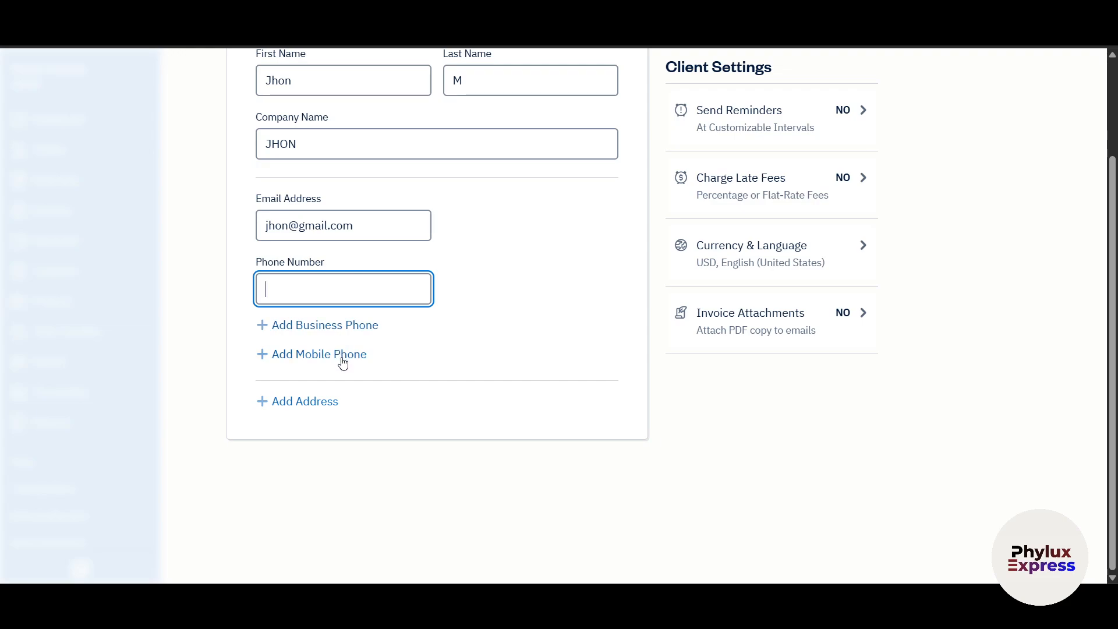
pyautogui.scroll(2, 407, 428)
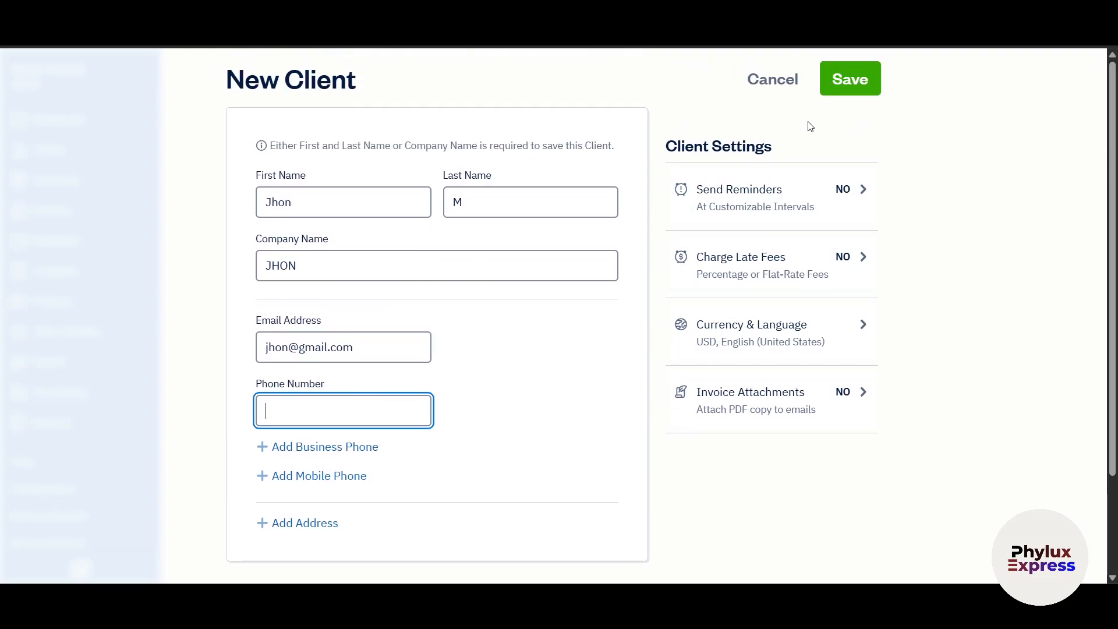
# - Review the client's Send Reminders and Currency & Language settings, leaving both unchanged
pyautogui.click(838, 207)
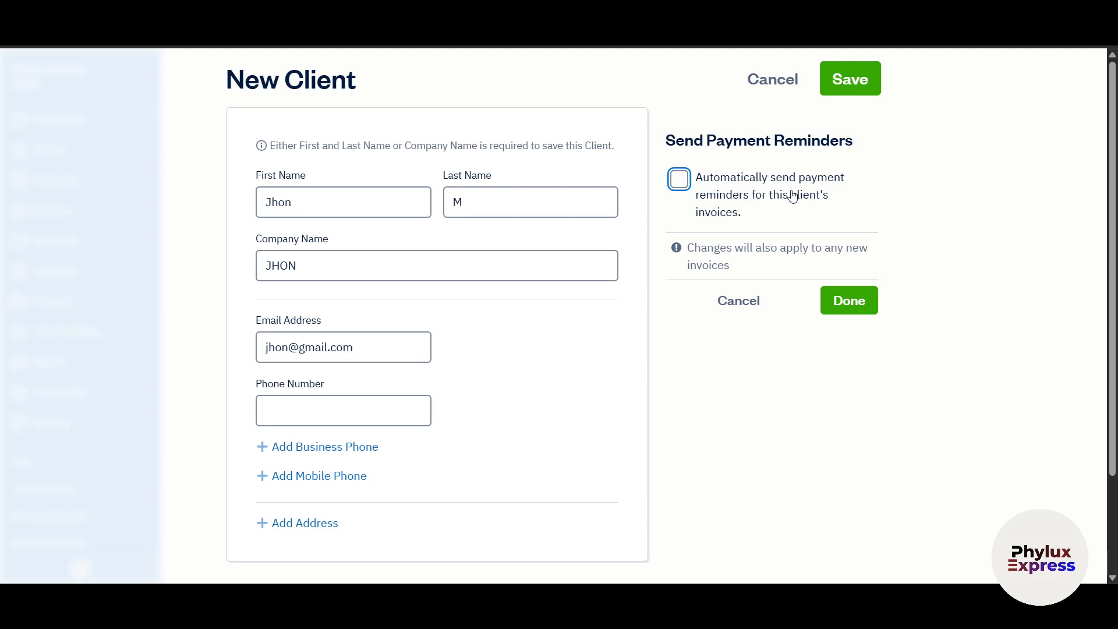
pyautogui.click(725, 310)
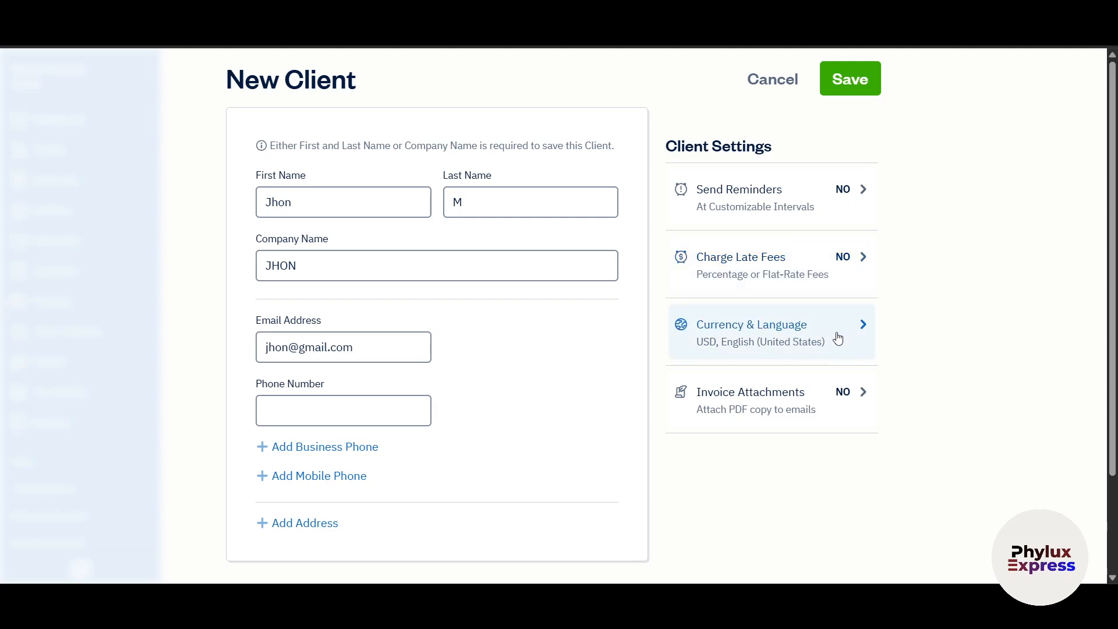
pyautogui.click(813, 338)
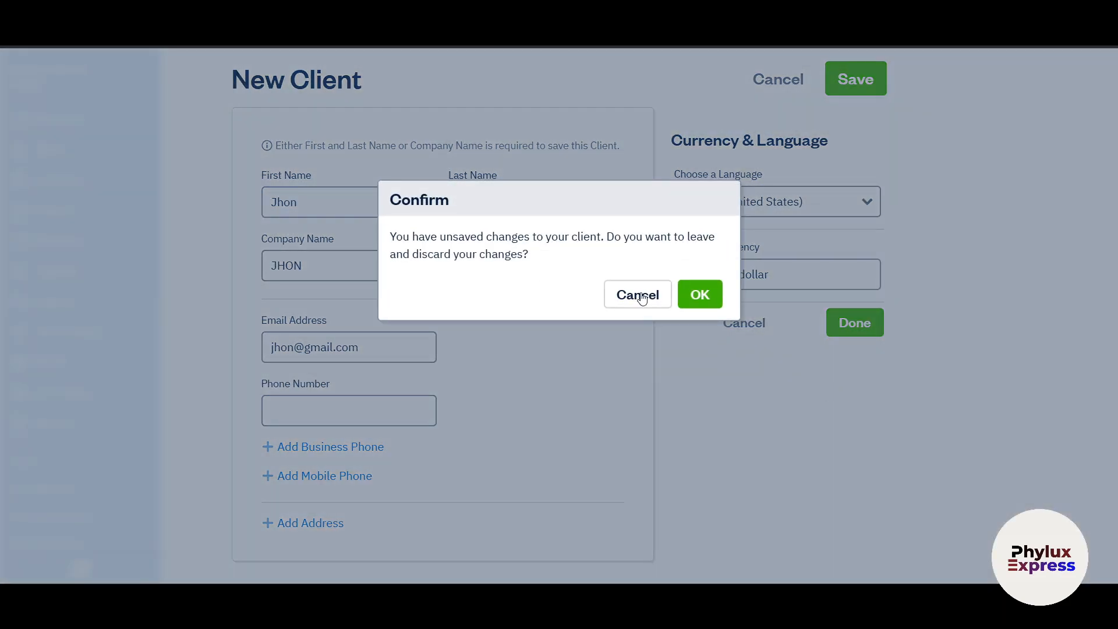
pyautogui.click(636, 294)
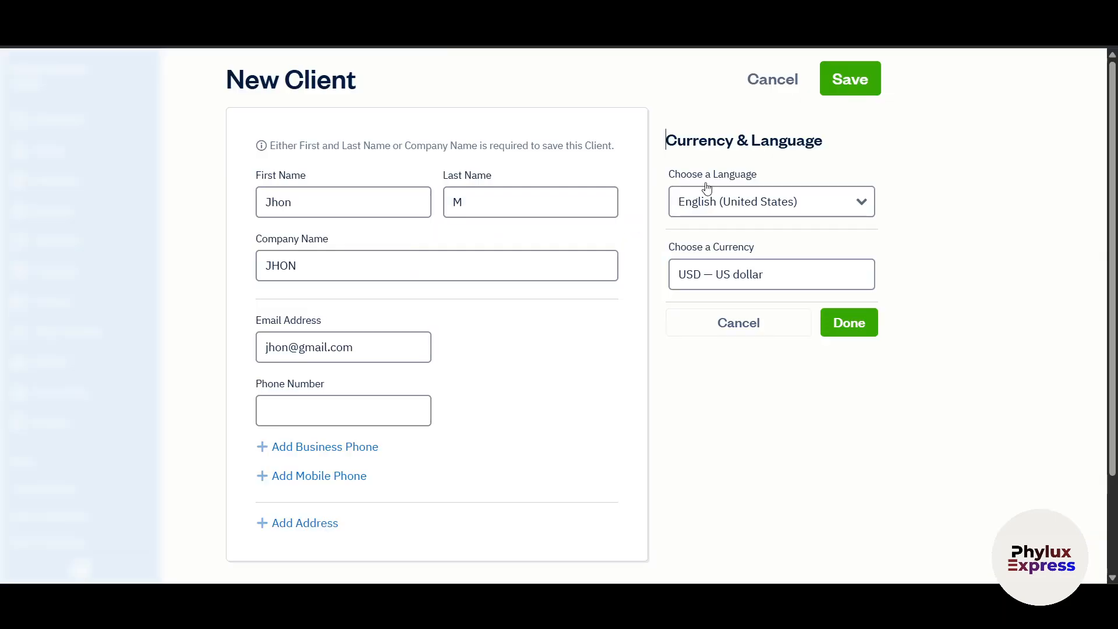
pyautogui.click(727, 322)
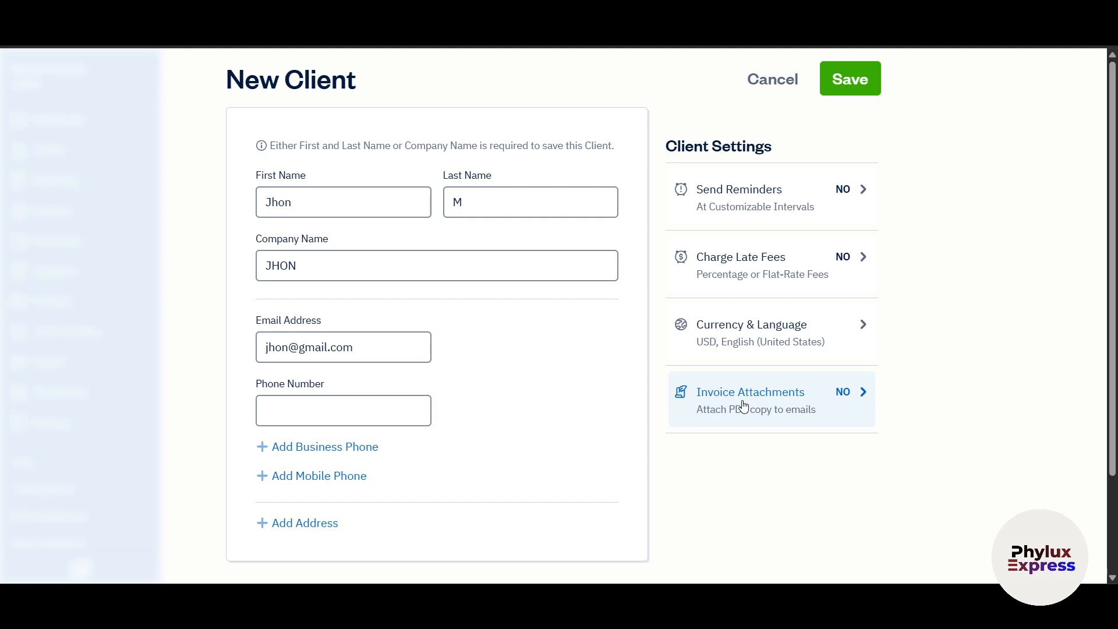
# - Enable attaching PDF copies to invoice emails, then save the new client
pyautogui.click(758, 411)
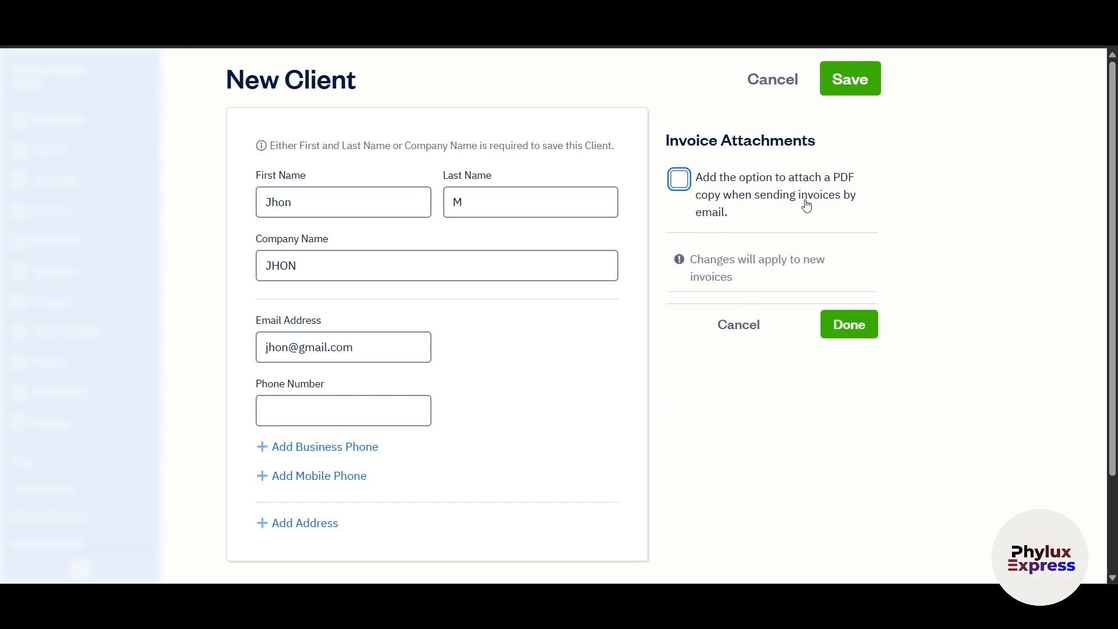
pyautogui.click(679, 178)
pyautogui.click(860, 326)
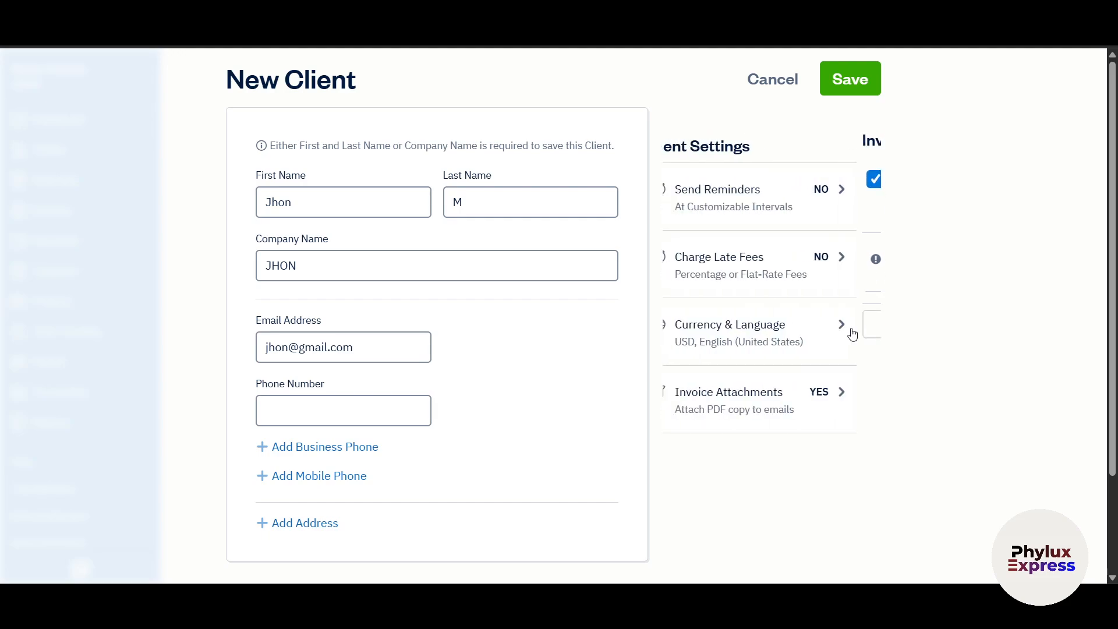
pyautogui.click(834, 77)
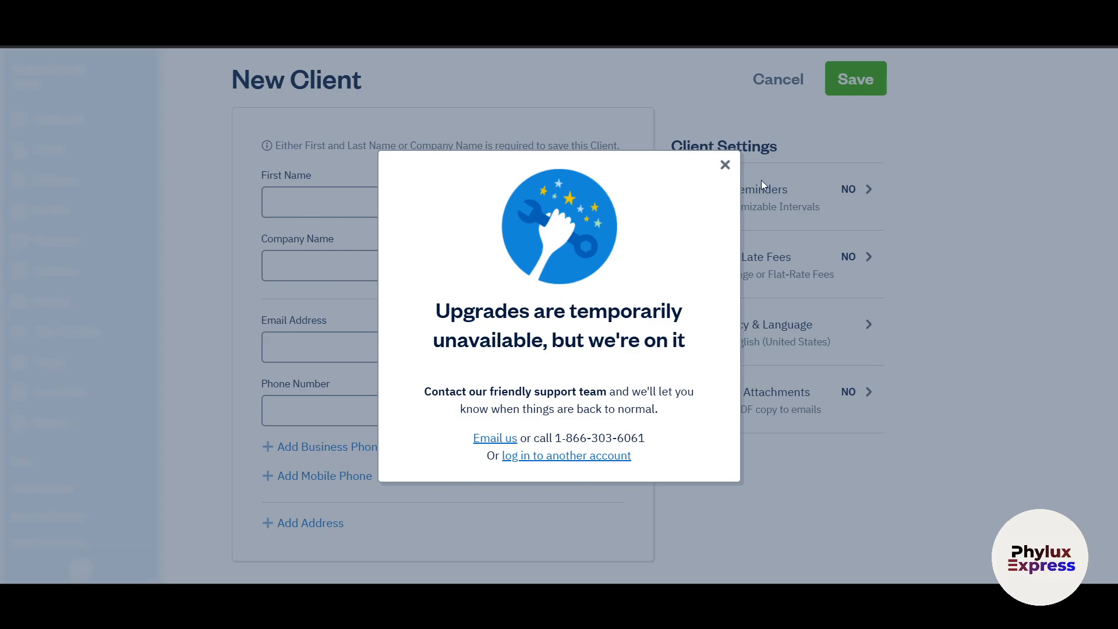
# - Dismiss the upgrades-unavailable notice and scroll through the empty client list
pyautogui.click(726, 165)
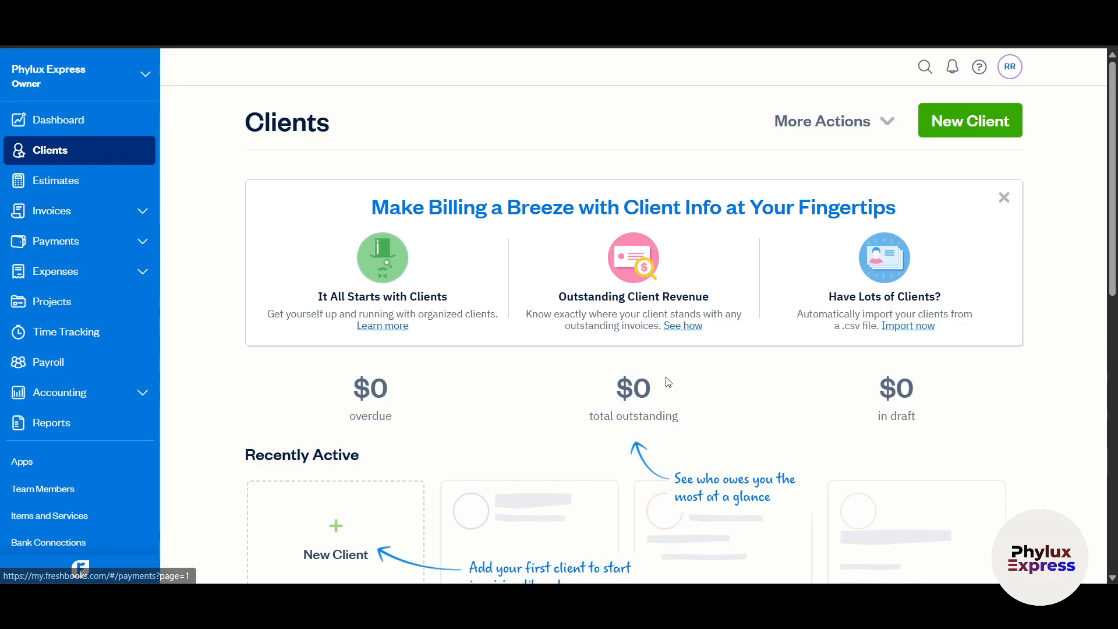
pyautogui.scroll(-5, 667, 382)
pyautogui.scroll(-3, 671, 427)
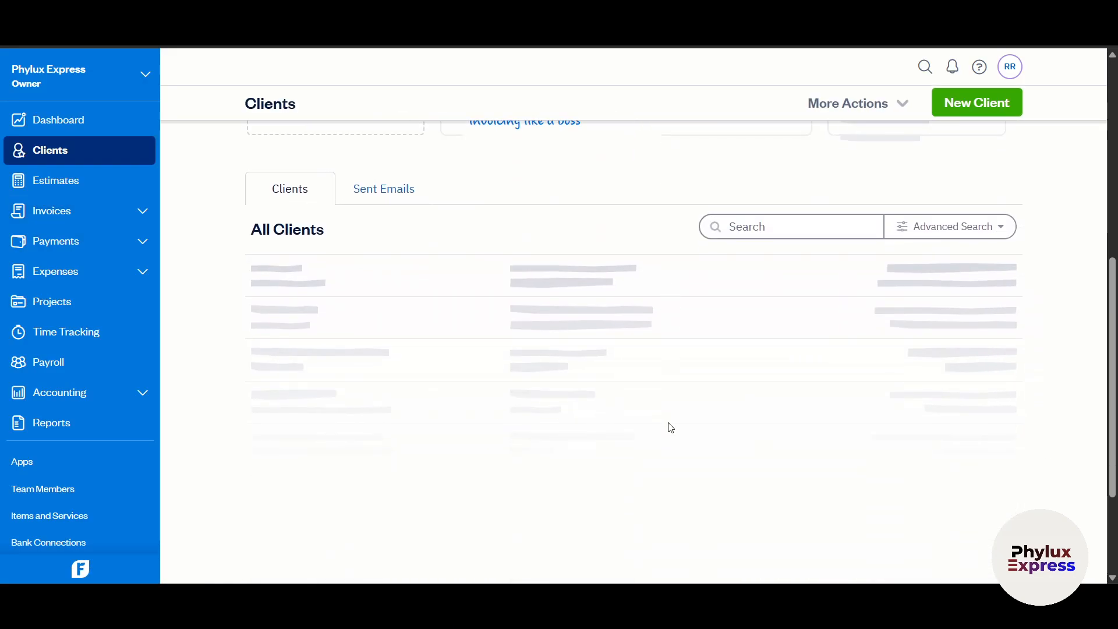
pyautogui.scroll(4, 804, 417)
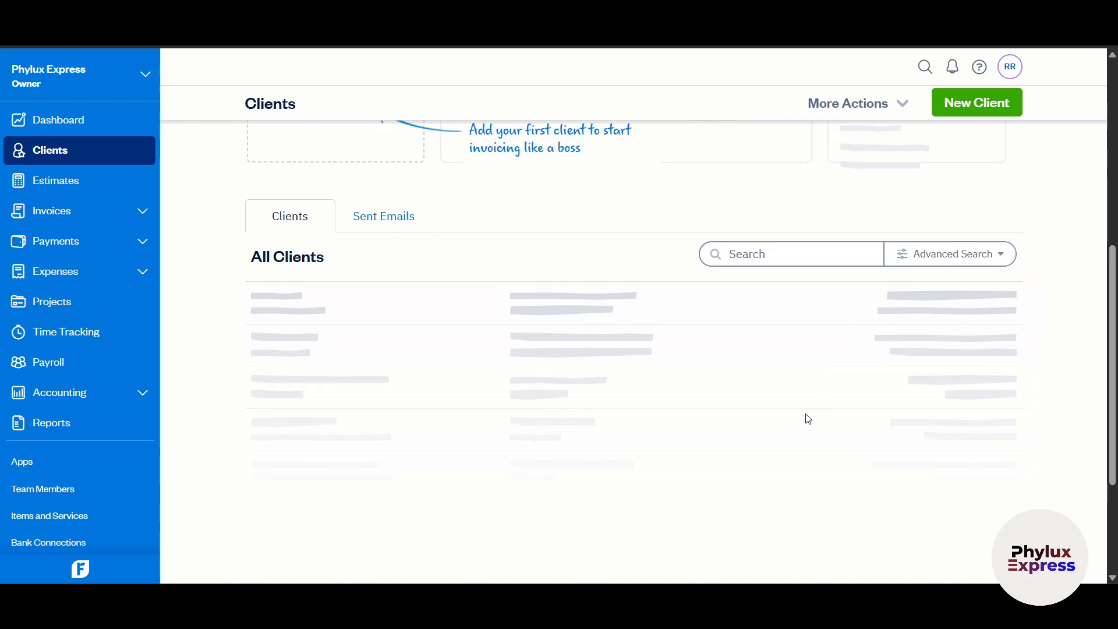
# - Open the client More Actions menu with its import and export options, then close it
pyautogui.click(887, 100)
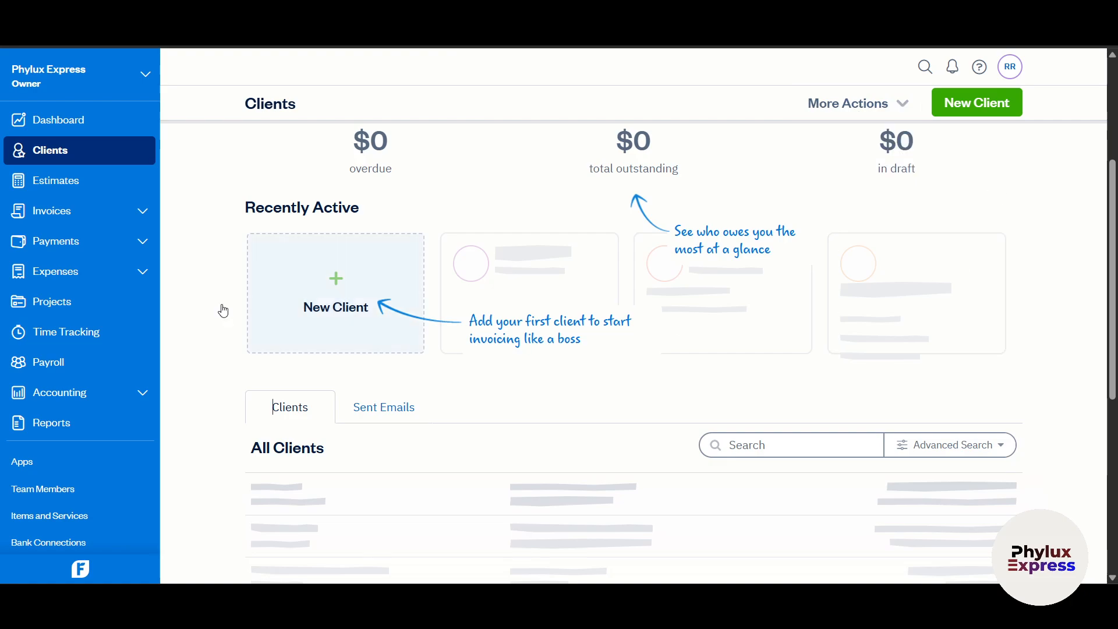
pyautogui.scroll(-2, 720, 287)
pyautogui.scroll(-4, 720, 287)
pyautogui.scroll(9, 512, 347)
pyautogui.click(850, 104)
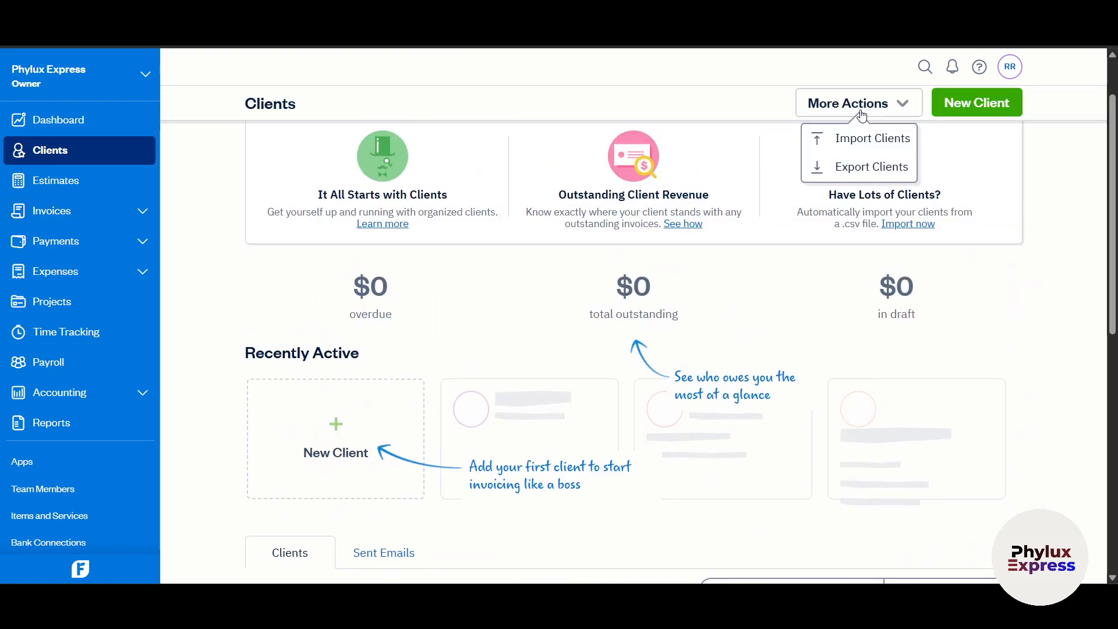
pyautogui.click(999, 327)
# - Show the Sent Emails tab listing emails sent to clients
pyautogui.scroll(3, 1001, 327)
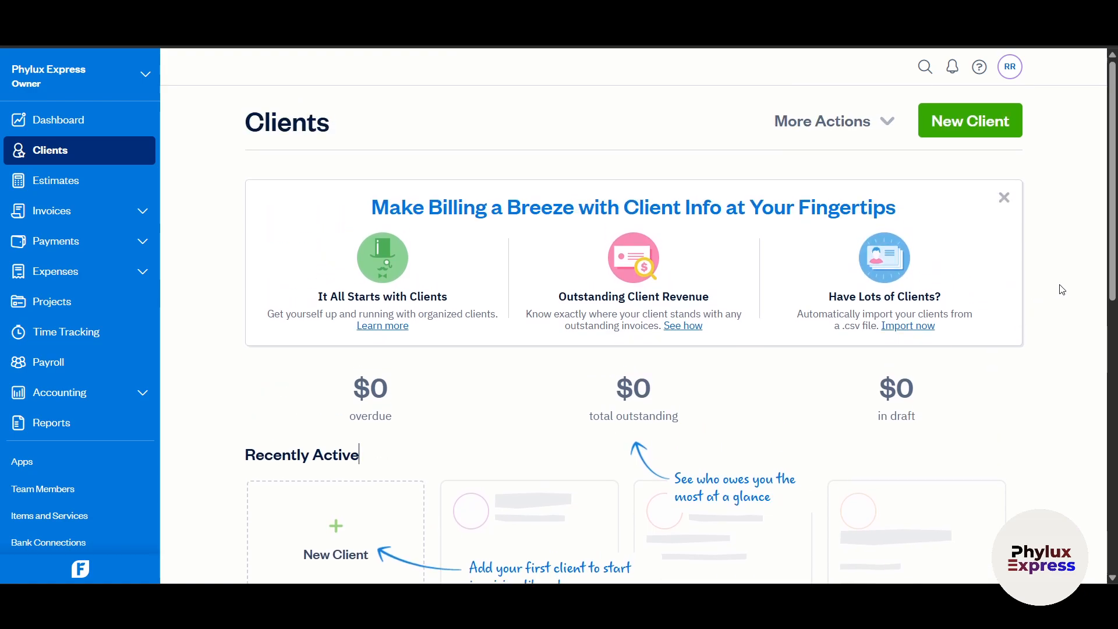
pyautogui.scroll(-5, 911, 429)
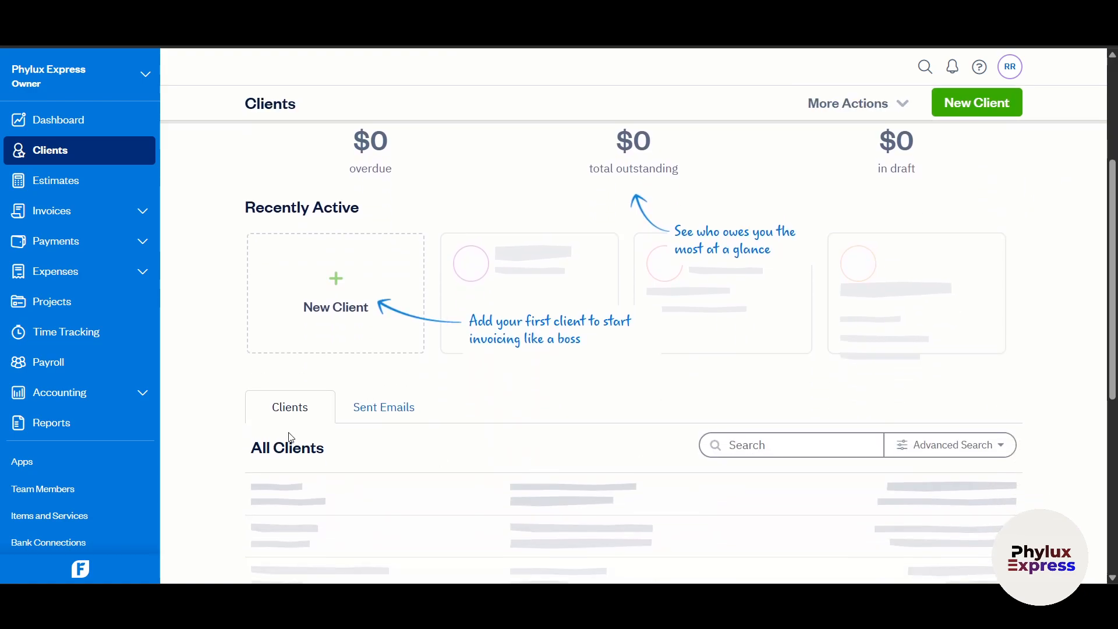
pyautogui.click(399, 408)
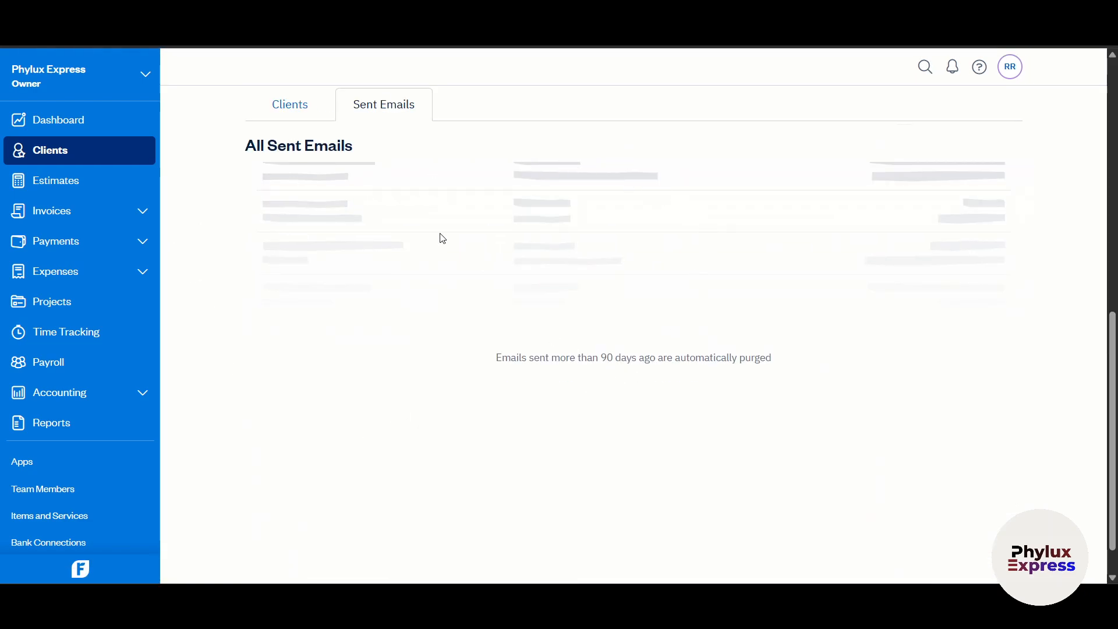
# - Start a new estimate, try its logo upload box, and return to the Estimates list
pyautogui.click(70, 190)
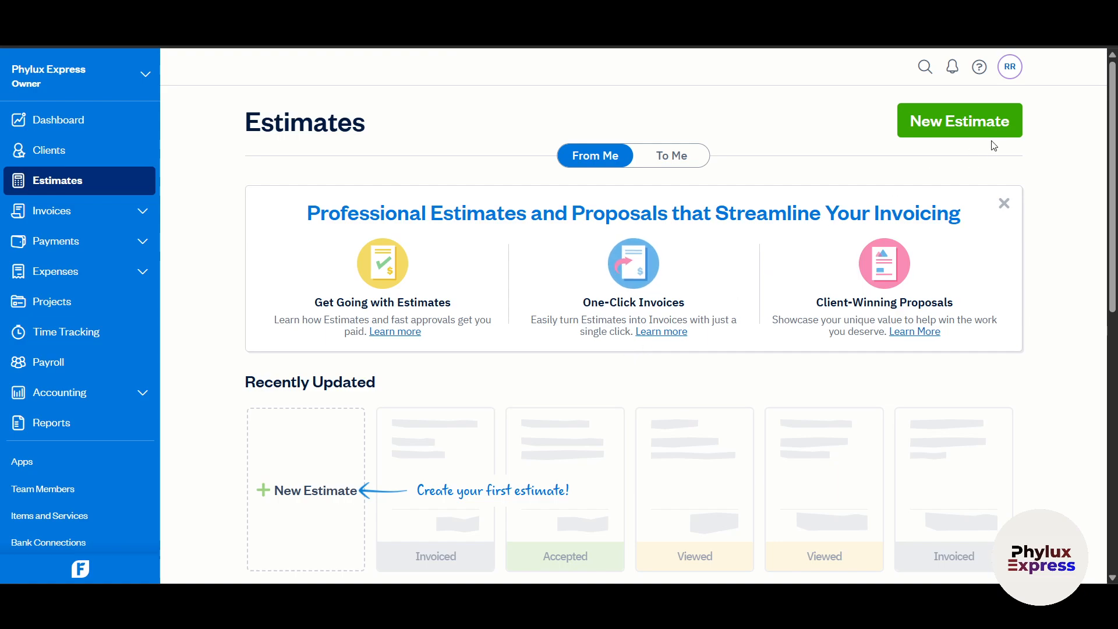
pyautogui.click(1001, 122)
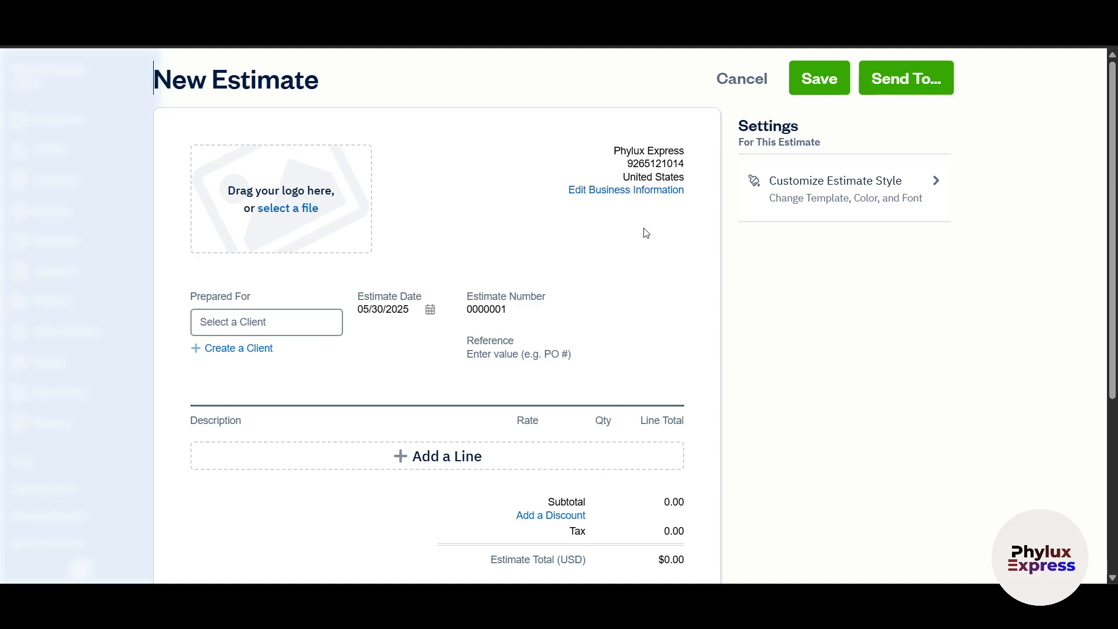
pyautogui.scroll(-3, 337, 245)
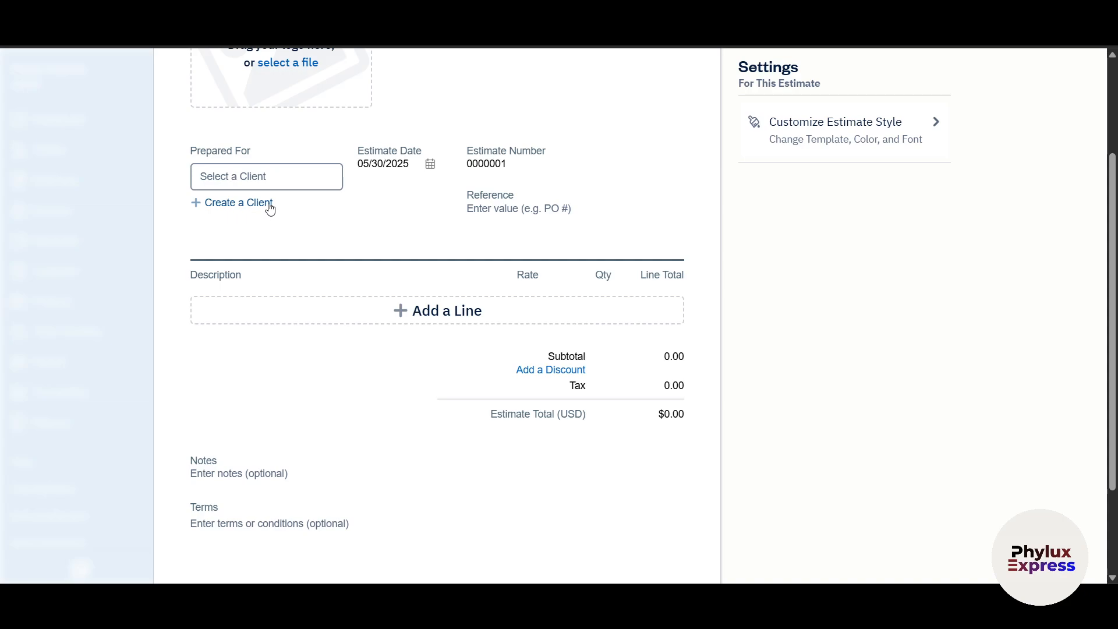
pyautogui.scroll(3, 281, 228)
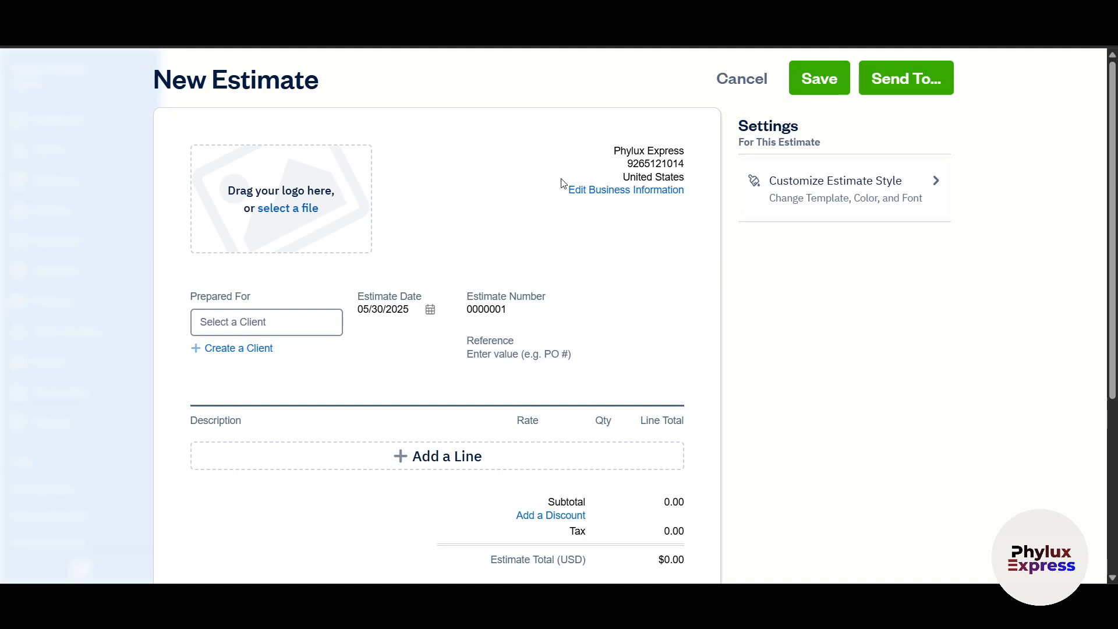
pyautogui.click(231, 183)
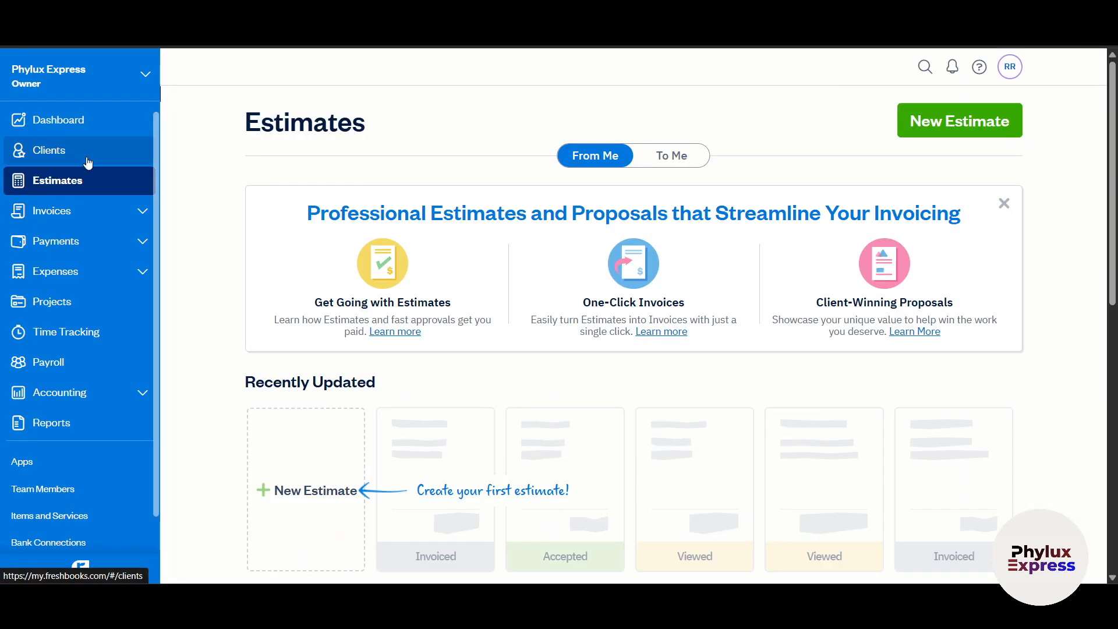
pyautogui.click(55, 177)
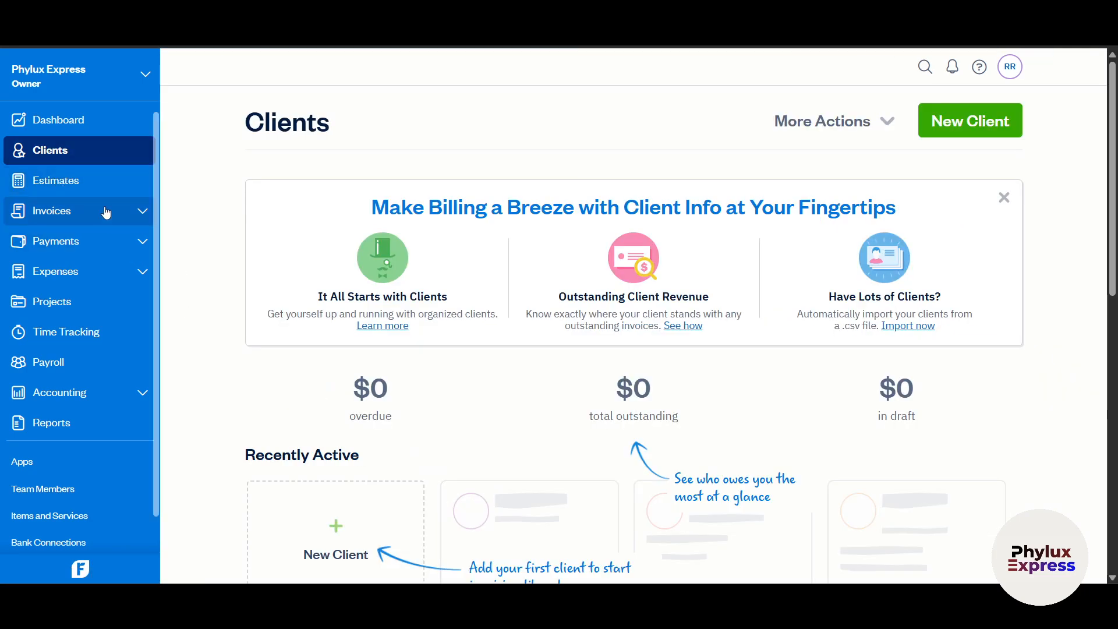
# - Start another new estimate and add an item line to it
pyautogui.click(96, 185)
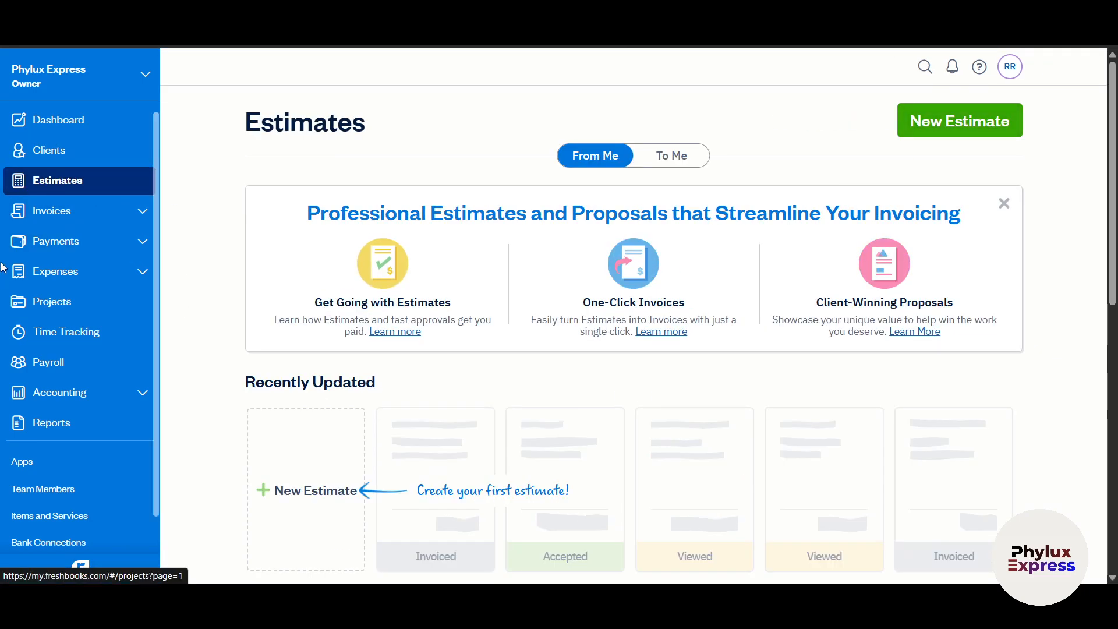
pyautogui.click(935, 128)
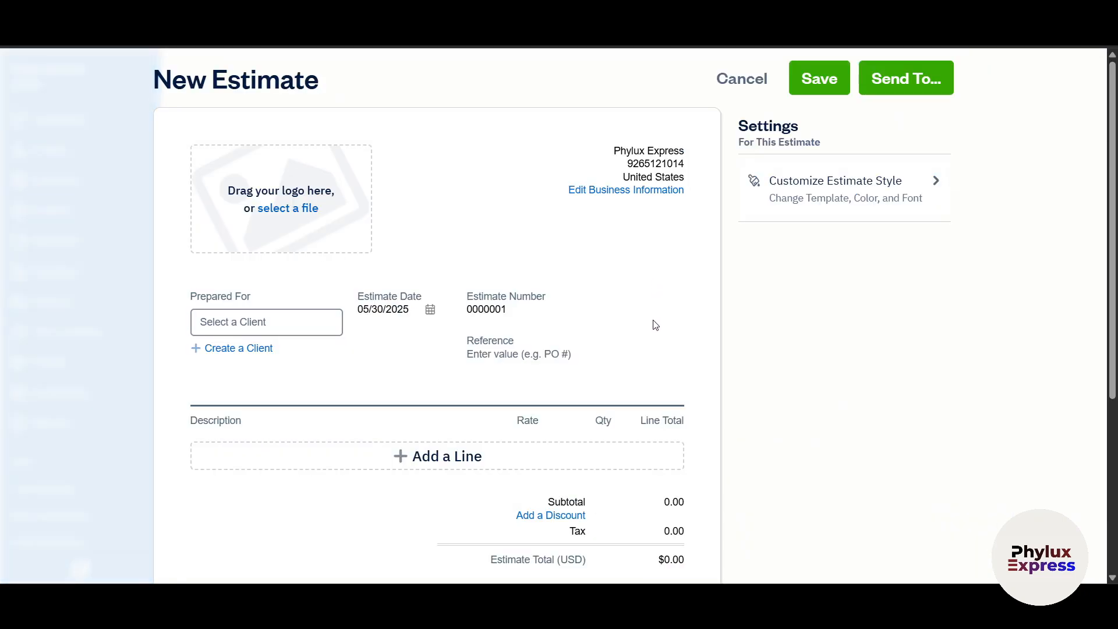
pyautogui.scroll(-3, 654, 320)
pyautogui.scroll(-2, 583, 451)
pyautogui.scroll(1, 524, 466)
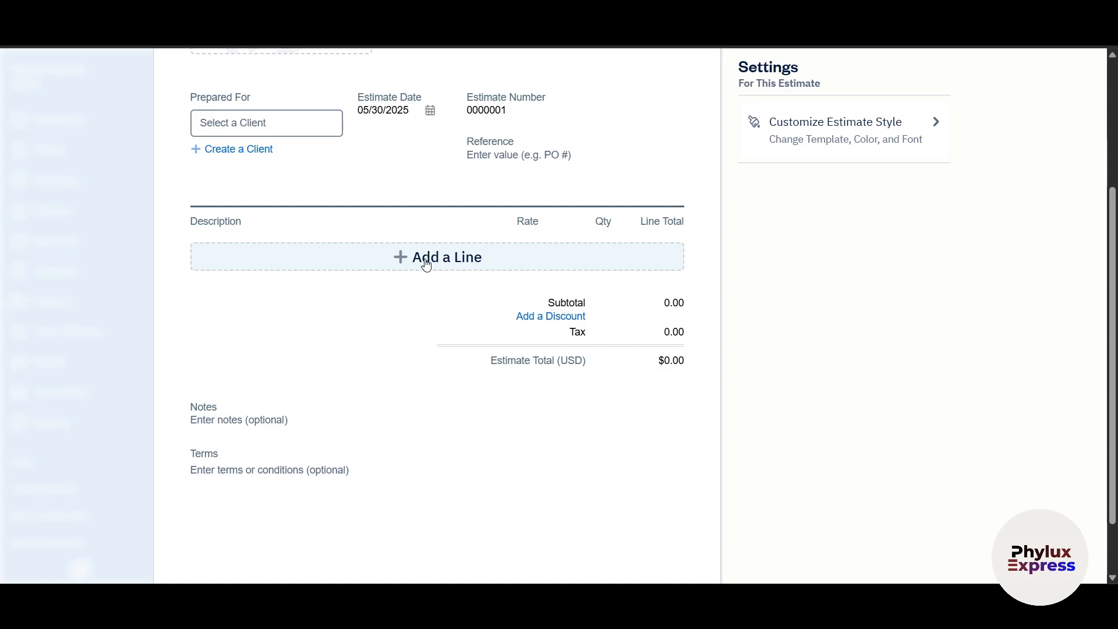
pyautogui.click(427, 266)
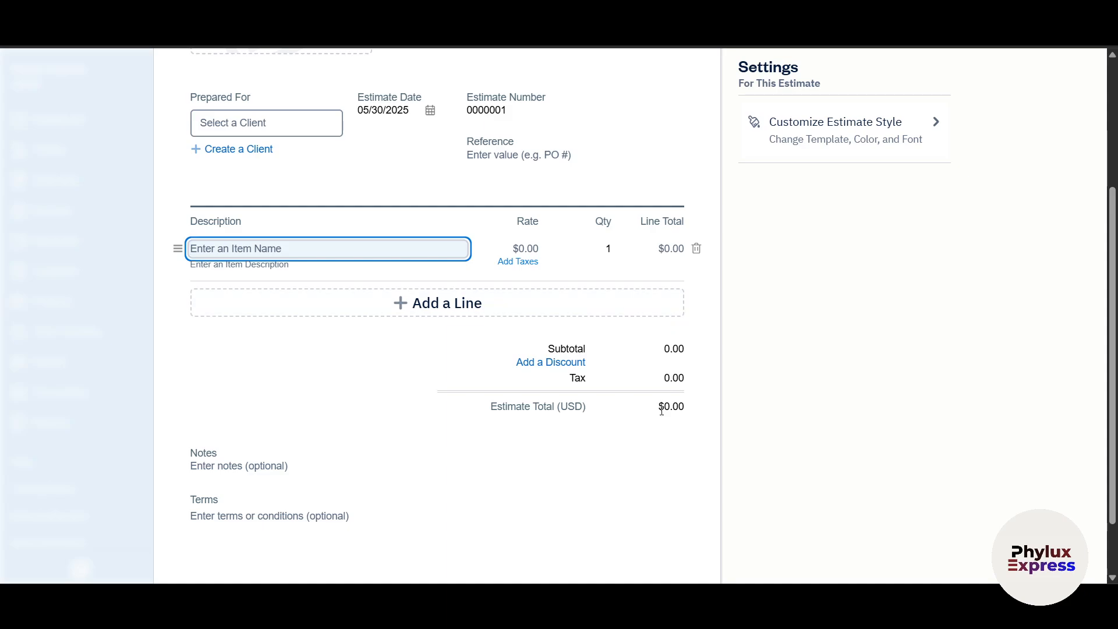
# - Try saving, open Edit Business Information, then discard the unsaved estimate
pyautogui.scroll(3, 635, 446)
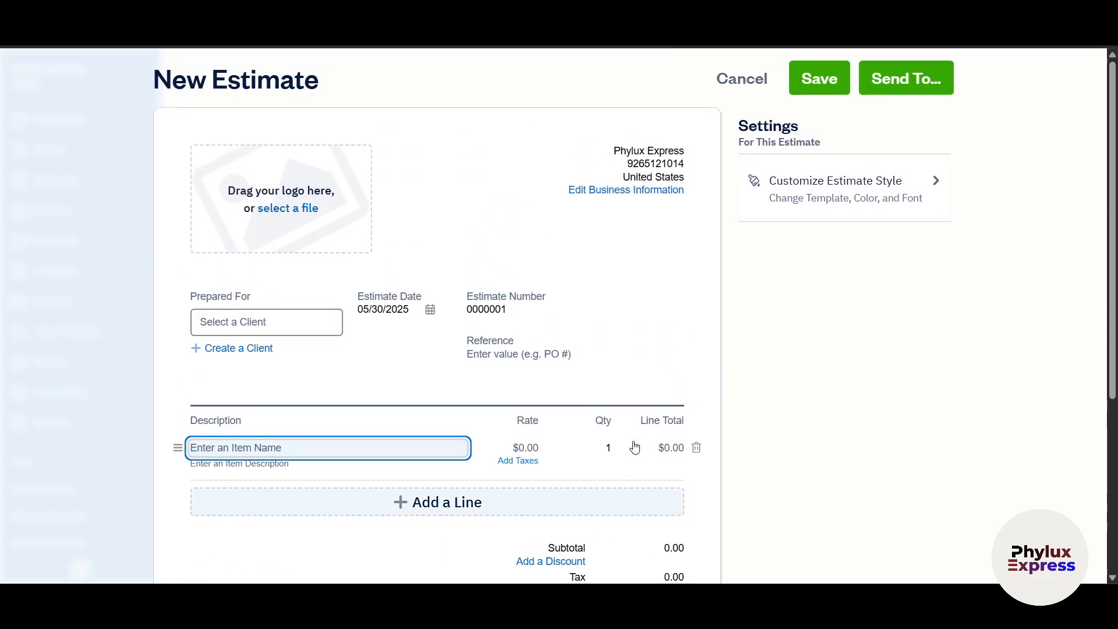
pyautogui.click(821, 79)
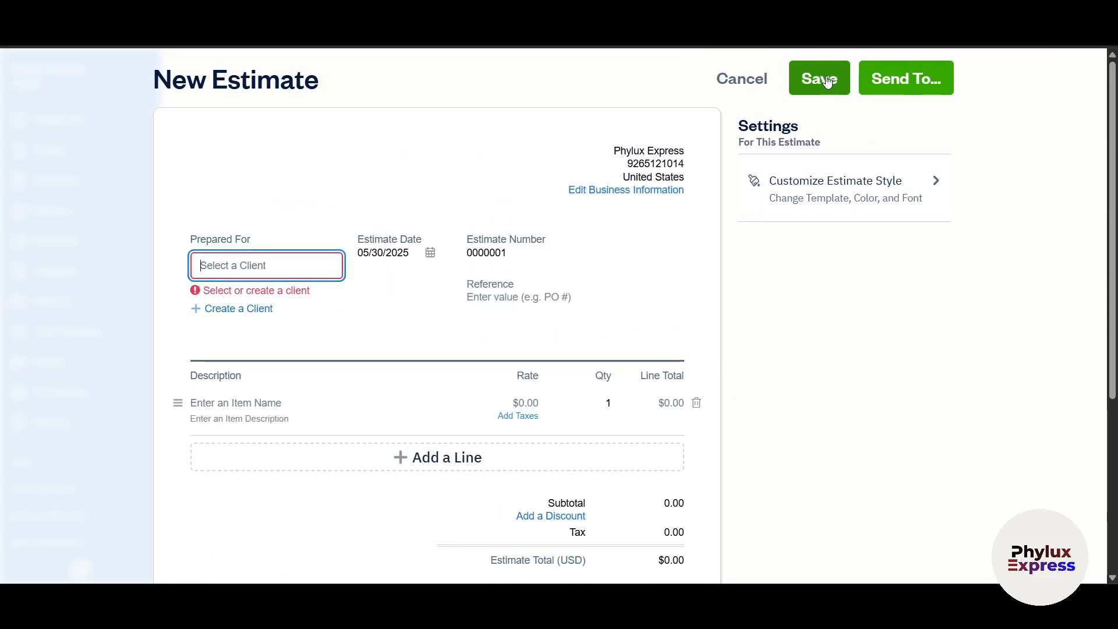
pyautogui.click(588, 190)
pyautogui.click(699, 297)
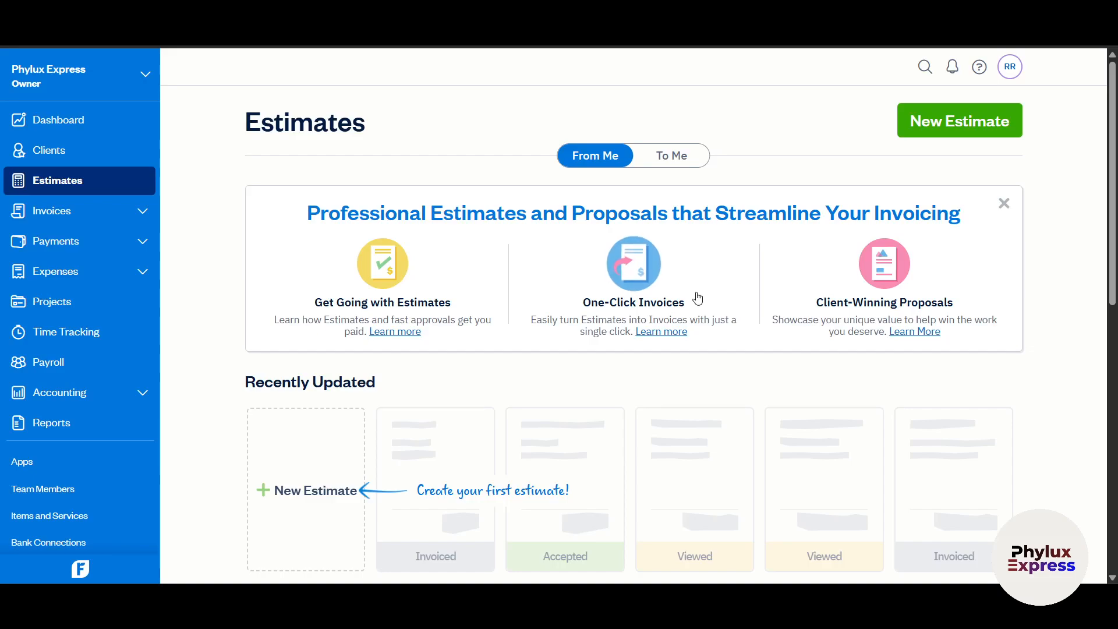
# - Open a new invoice draft from the Invoices page and scroll through it
pyautogui.click(77, 221)
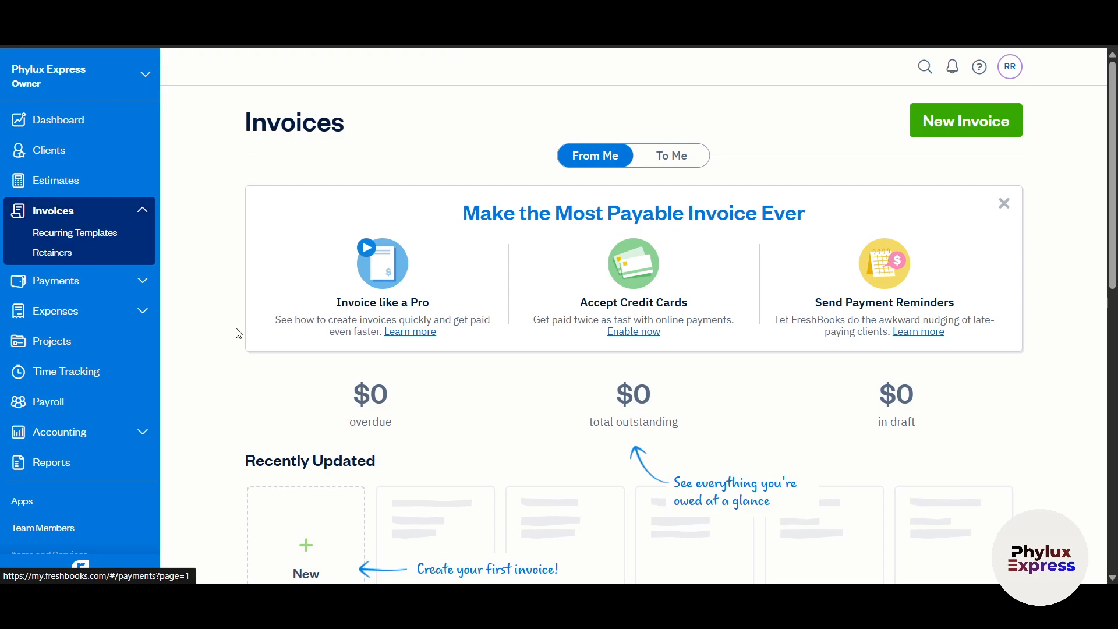
pyautogui.click(967, 127)
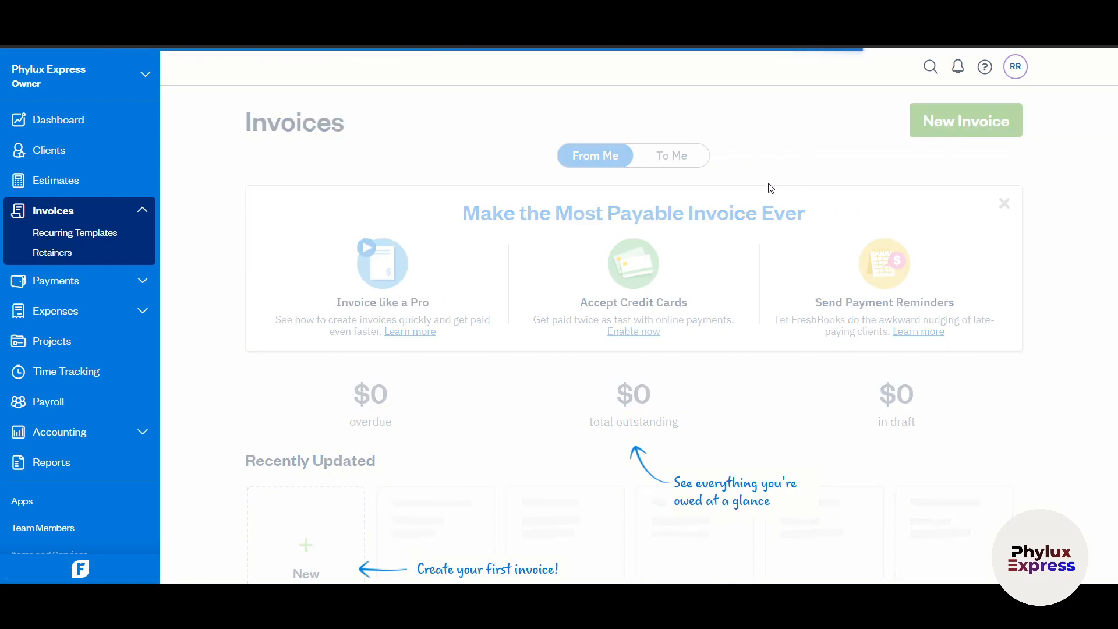
pyautogui.scroll(-2, 704, 332)
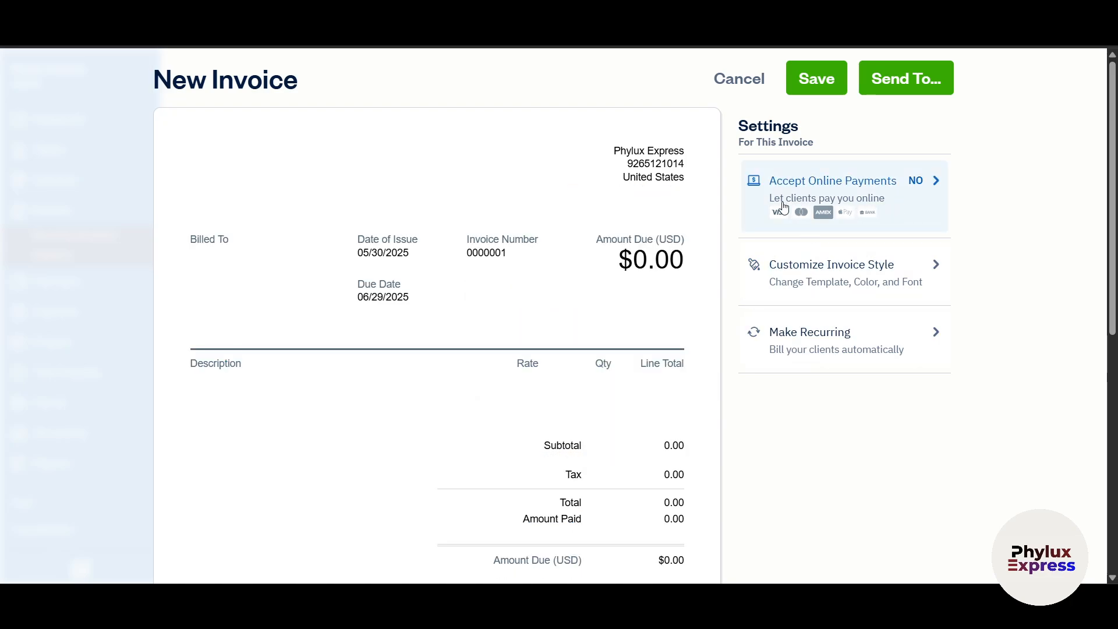
pyautogui.scroll(-4, 332, 441)
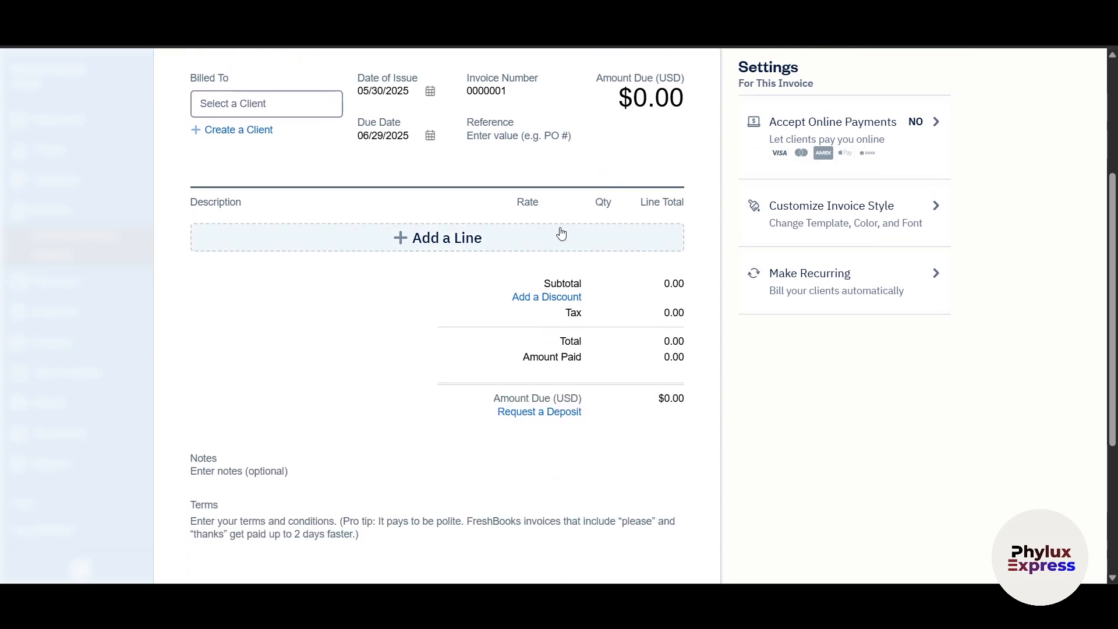
pyautogui.scroll(4, 561, 233)
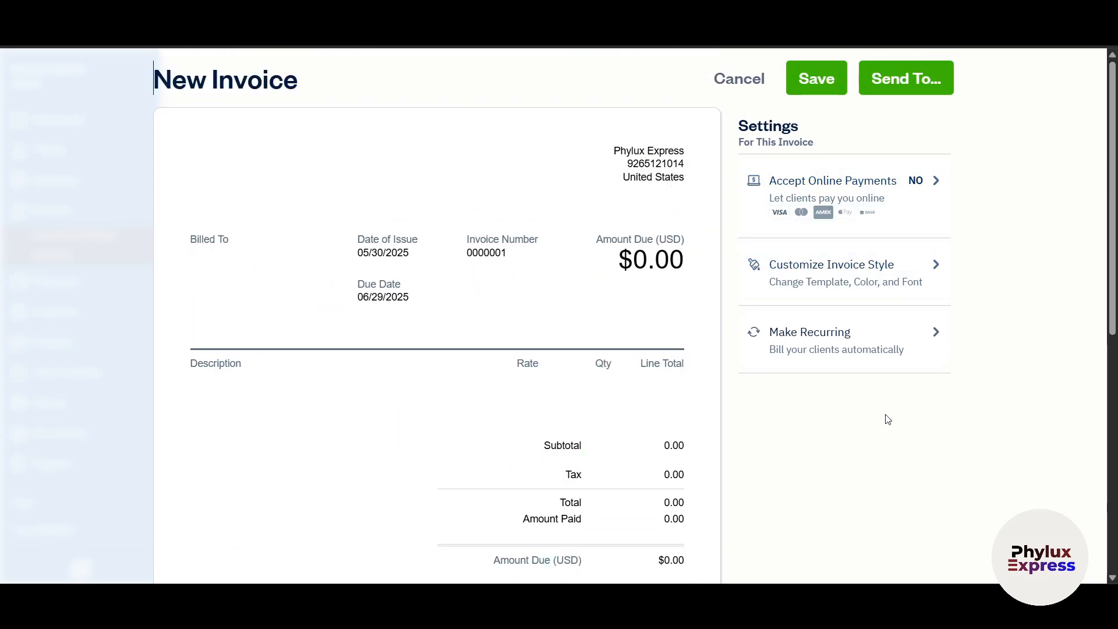
# - Review the invoice's Accept Online Payments options and their fees
pyautogui.click(870, 197)
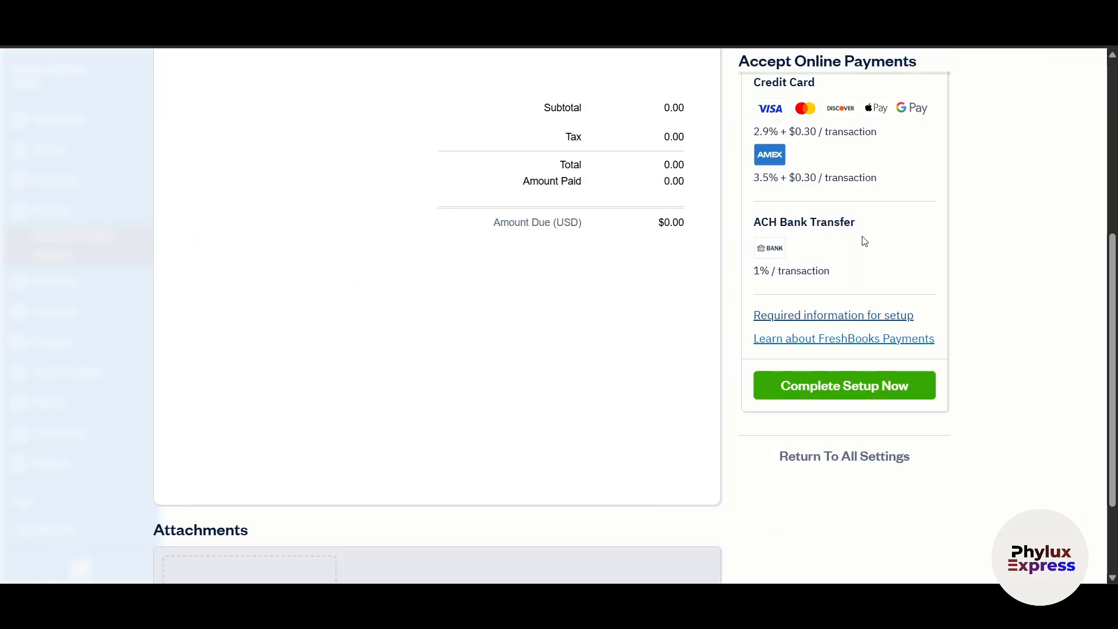
pyautogui.scroll(3, 793, 303)
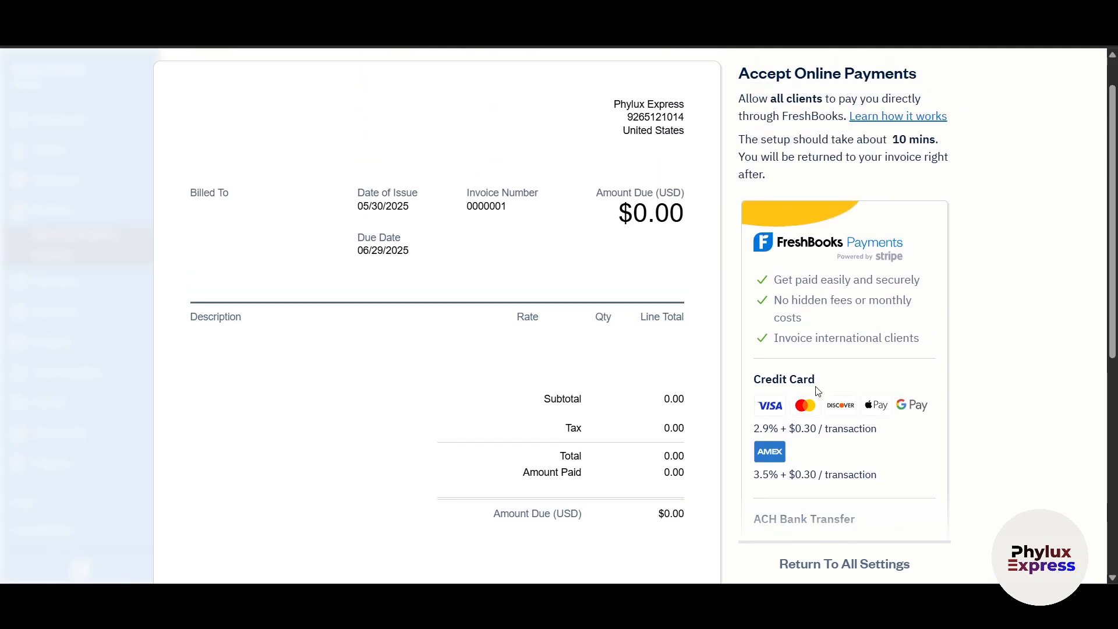
pyautogui.scroll(-1, 770, 417)
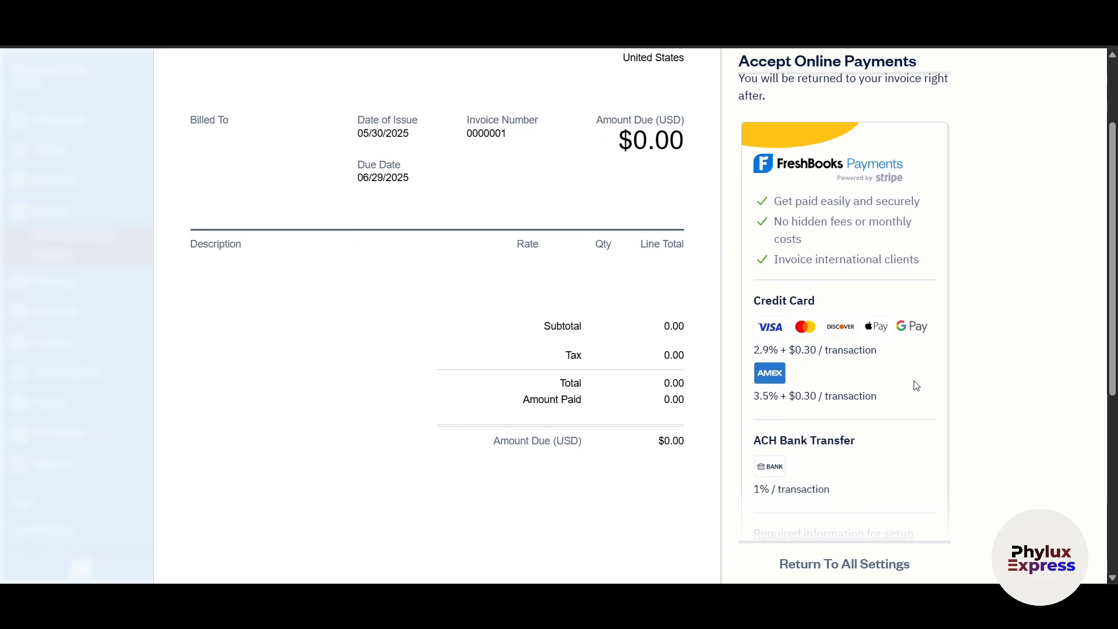
pyautogui.scroll(-2, 871, 432)
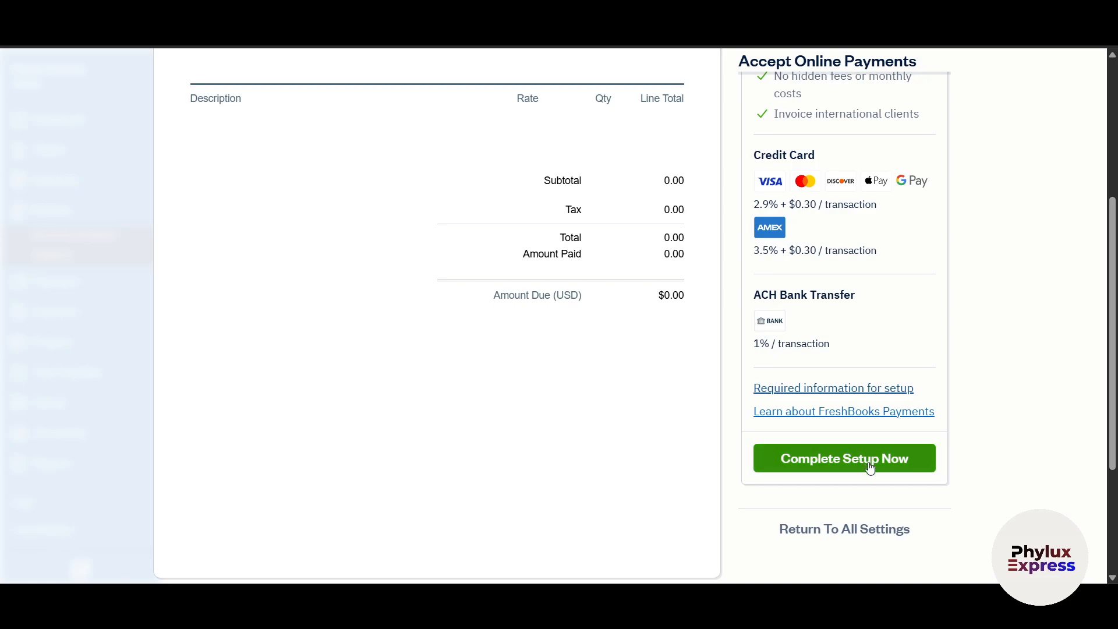
pyautogui.scroll(4, 957, 463)
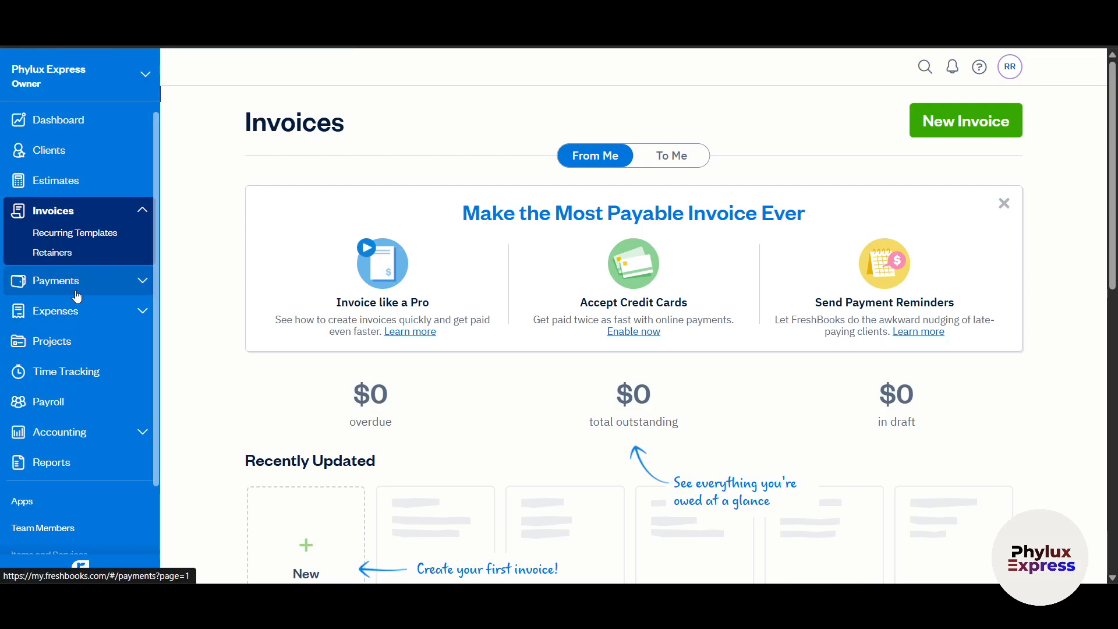
# - Pass through Payments to Expenses, open a blank new expense, and leave it unsaved for Projects
pyautogui.click(78, 294)
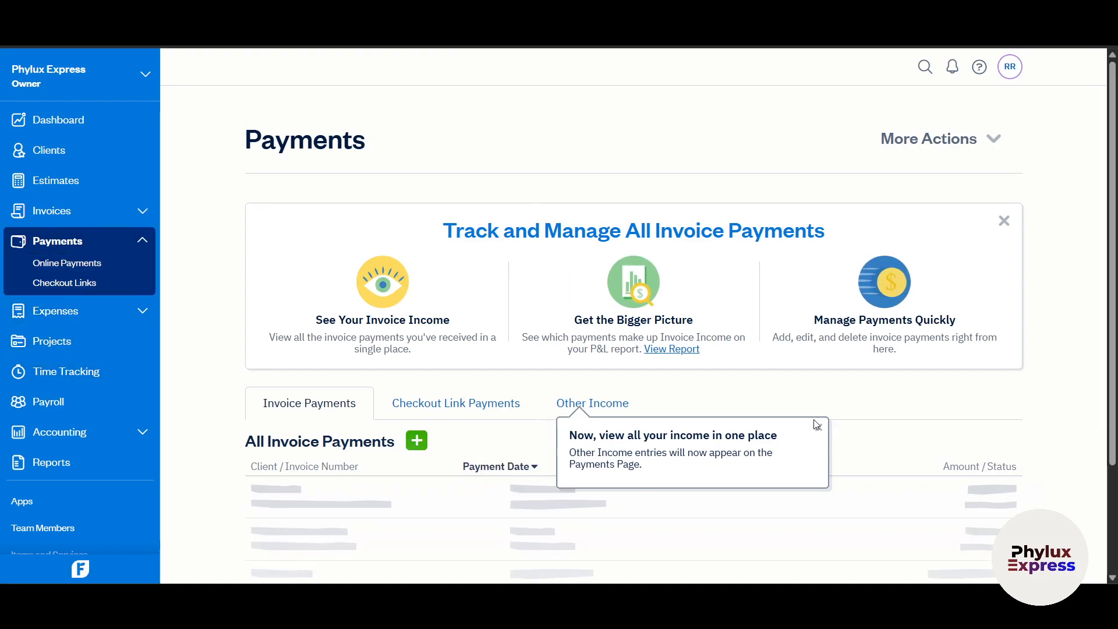
pyautogui.scroll(-3, 522, 447)
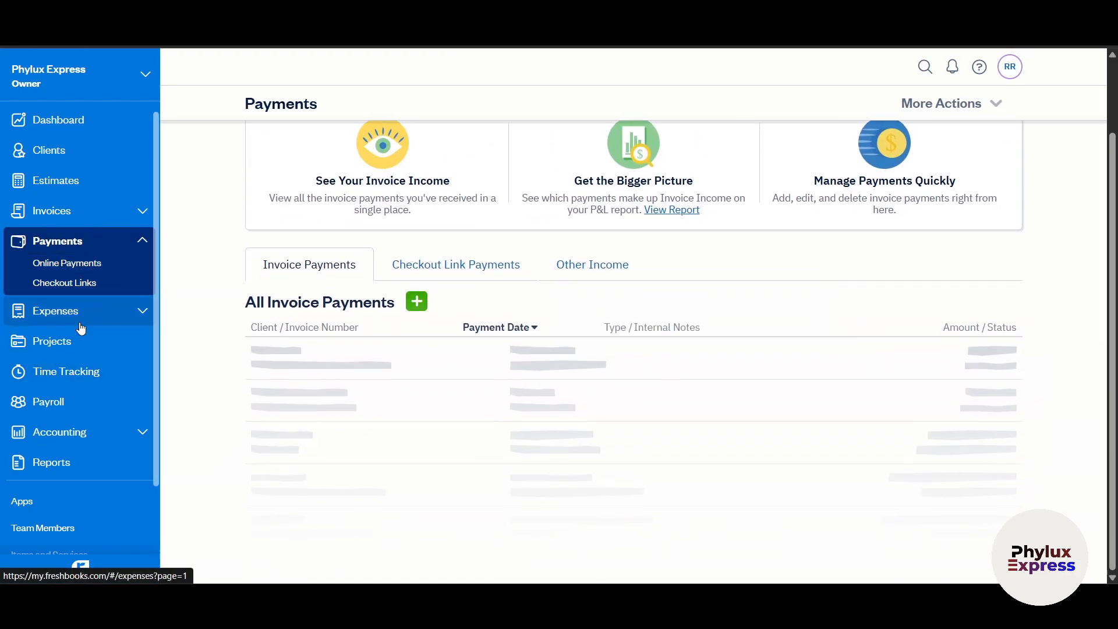
pyautogui.click(56, 311)
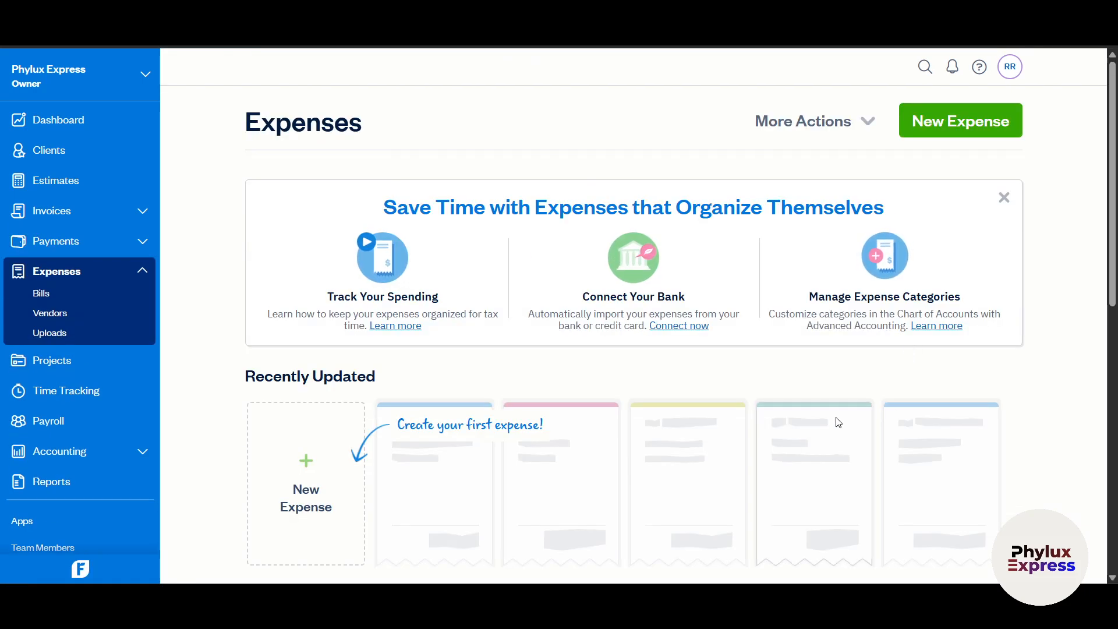
pyautogui.click(293, 511)
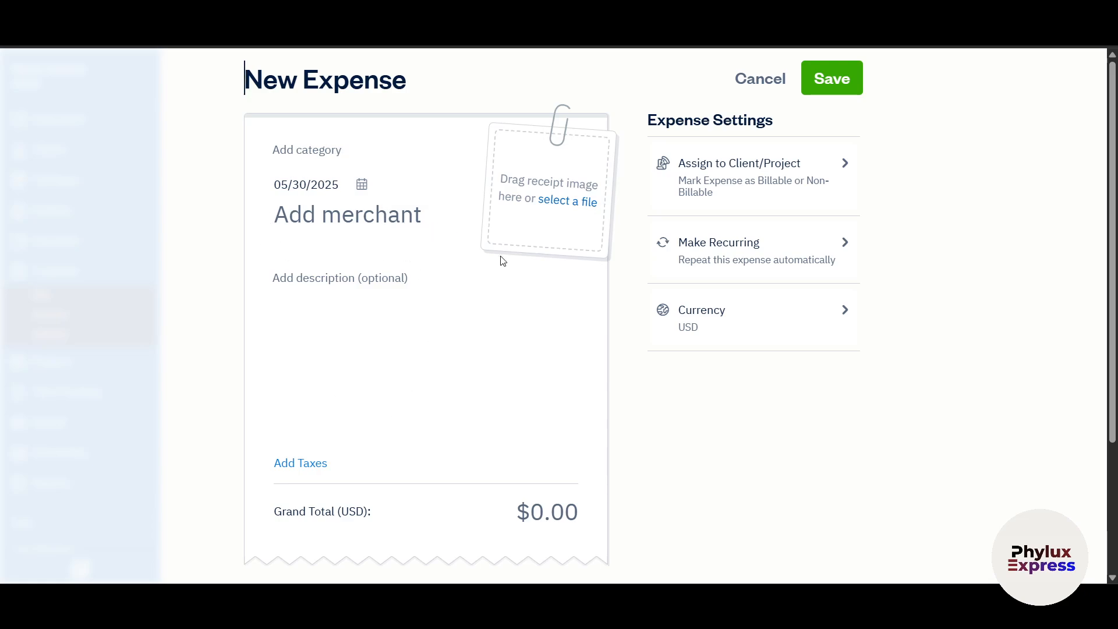
pyautogui.click(529, 324)
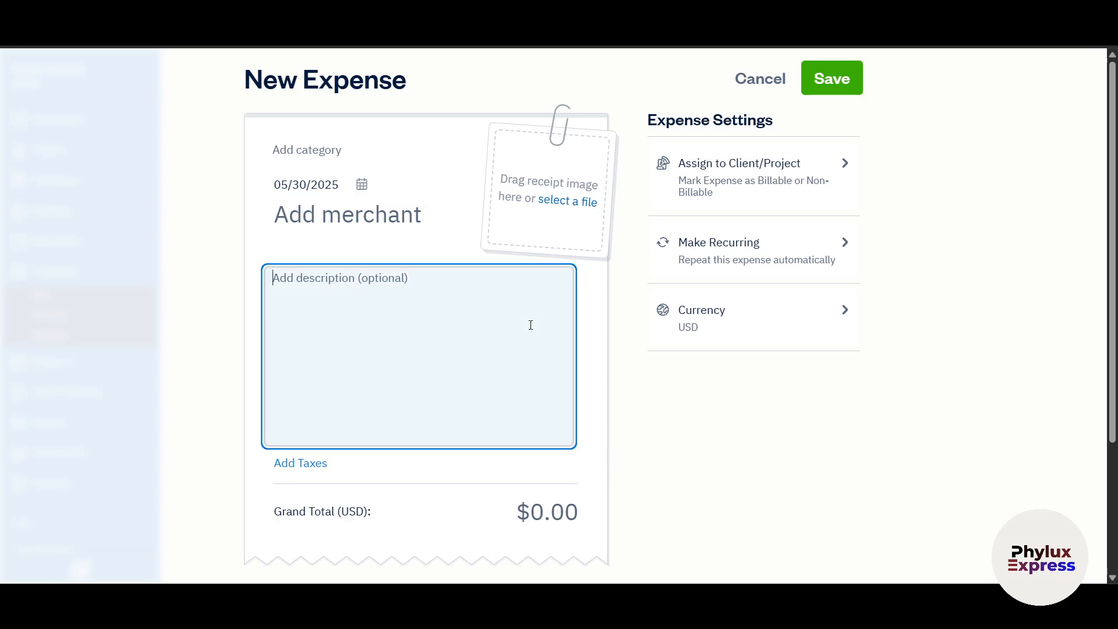
pyautogui.hotkey('alt', 'Left')
pyautogui.click(87, 361)
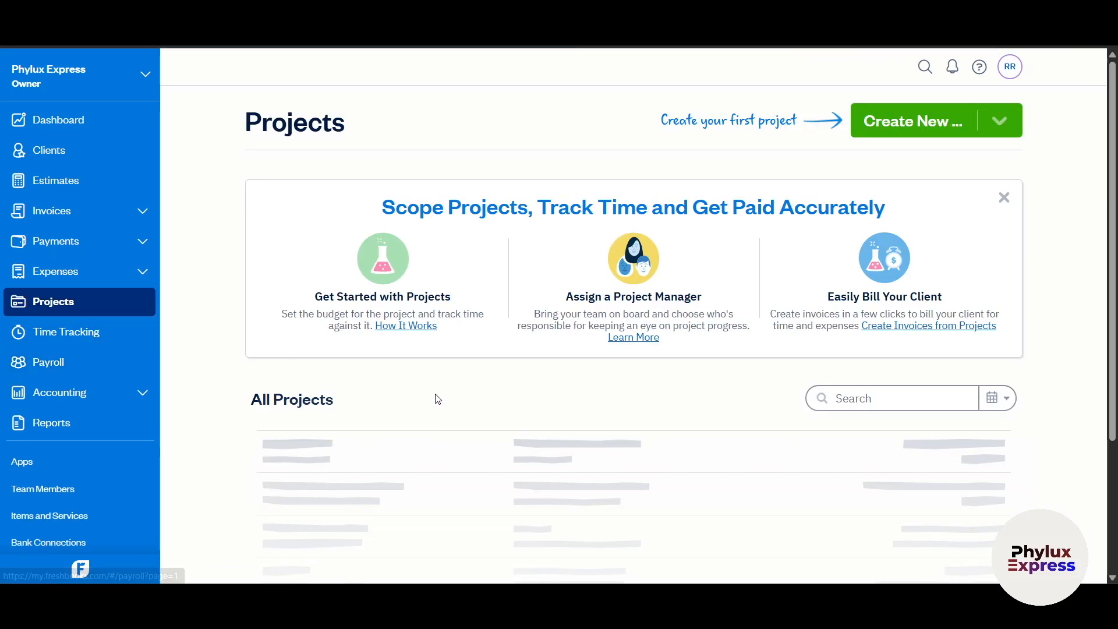
# - Start a blank Flat Rate Project, discard it unsaved, and move on to Payroll
pyautogui.scroll(-3, 434, 399)
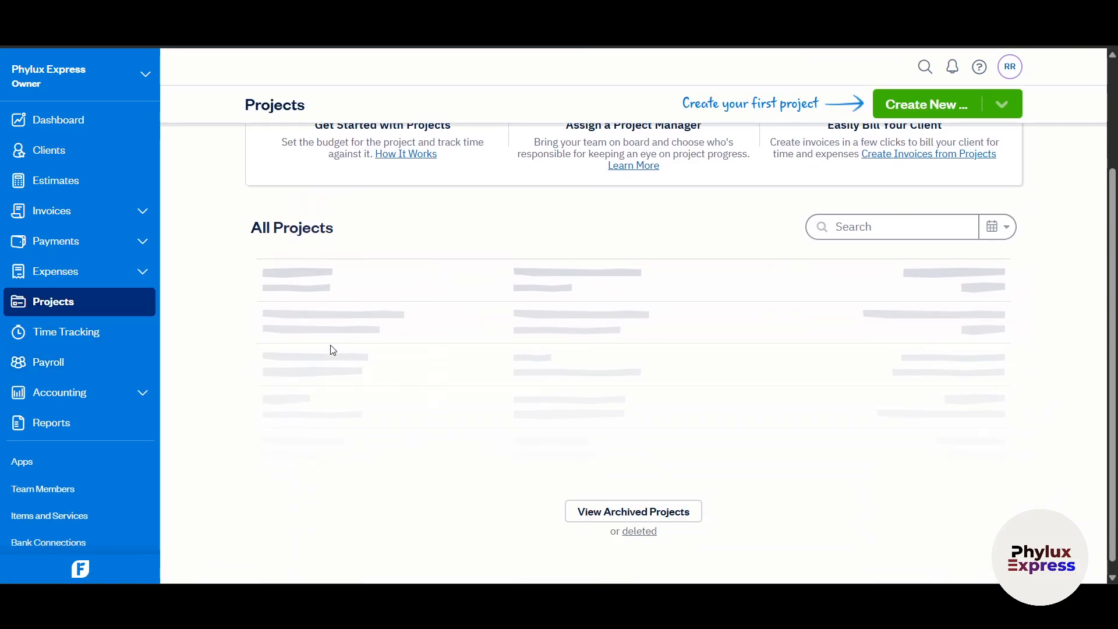
pyautogui.scroll(3, 328, 348)
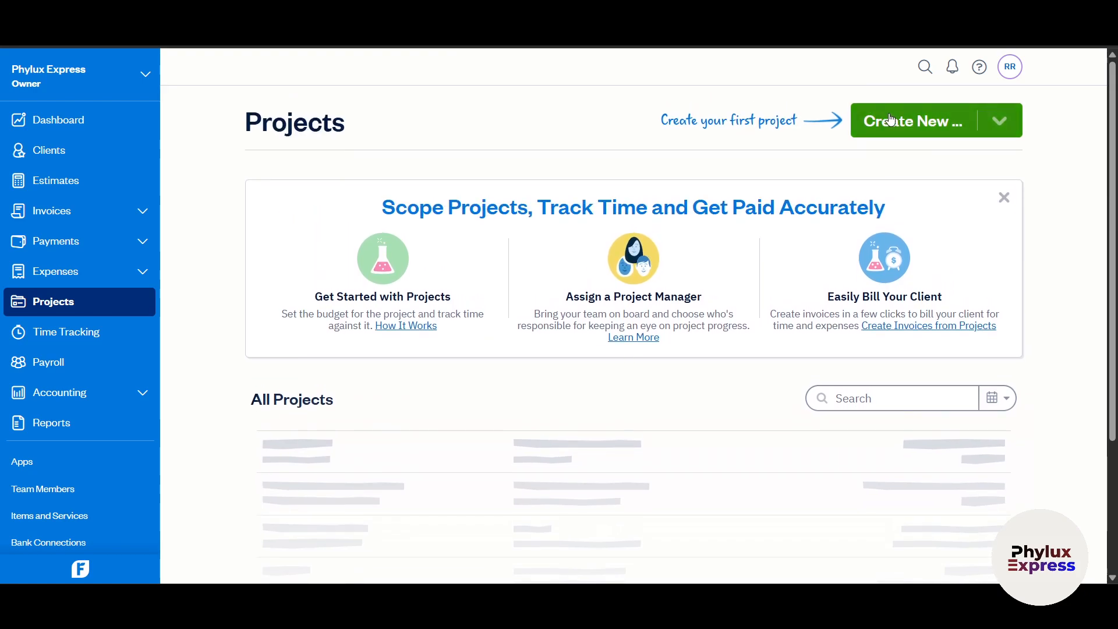
pyautogui.click(888, 121)
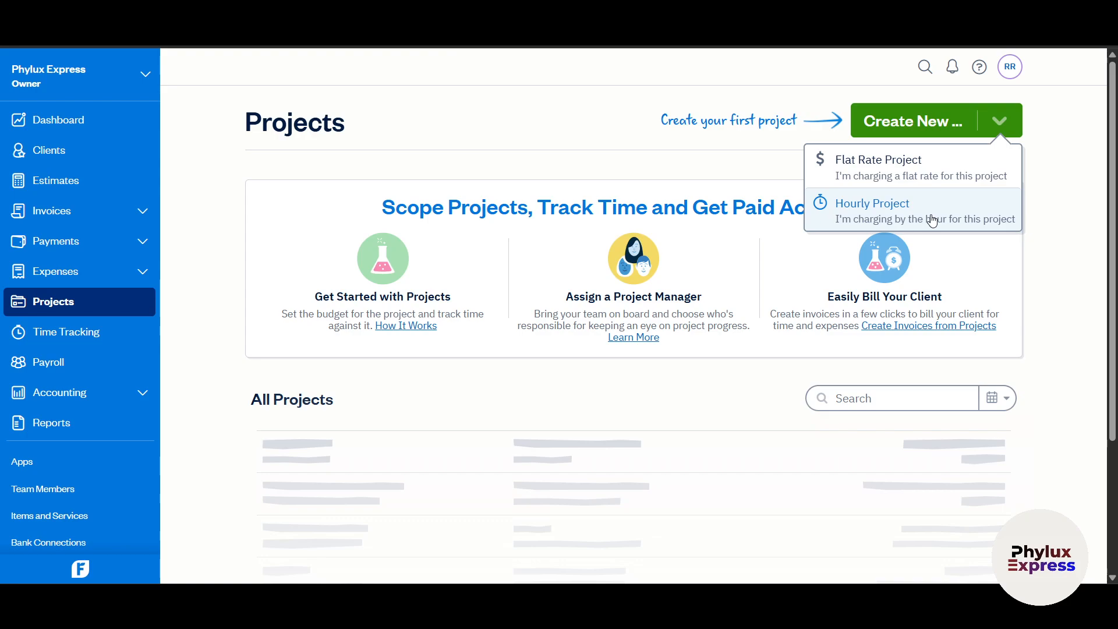
pyautogui.click(933, 177)
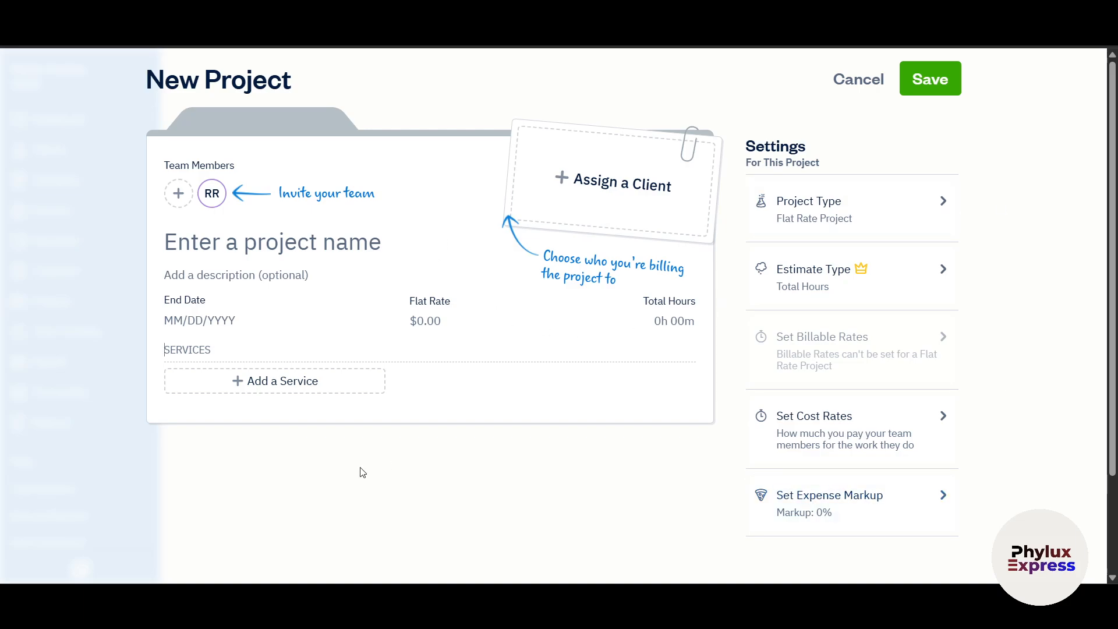
pyautogui.hotkey('alt', 'Left')
pyautogui.click(701, 294)
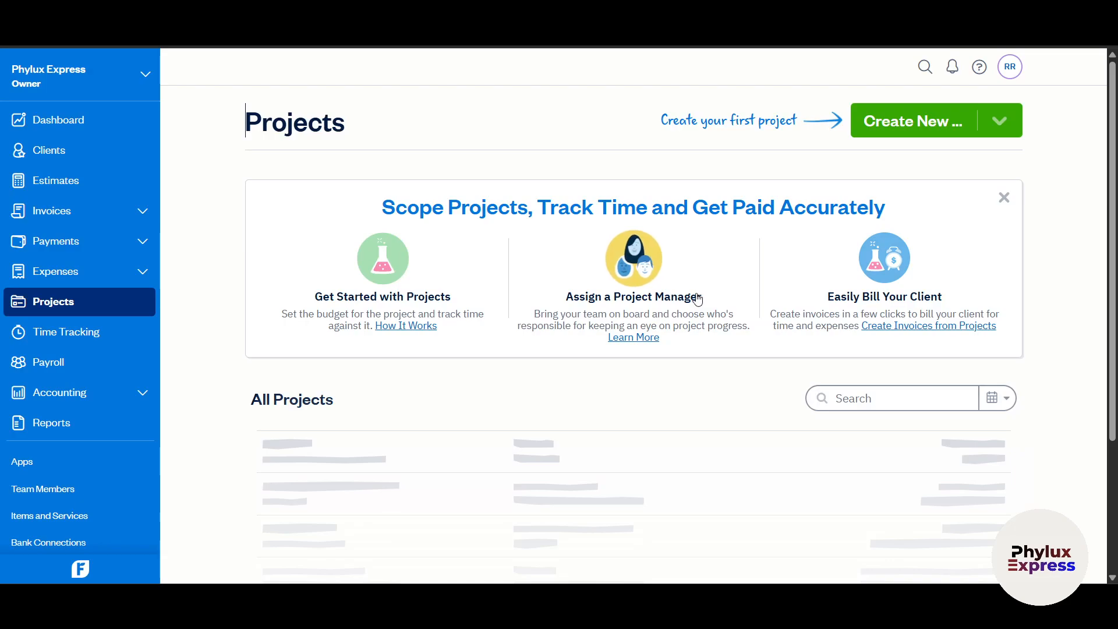
pyautogui.click(51, 373)
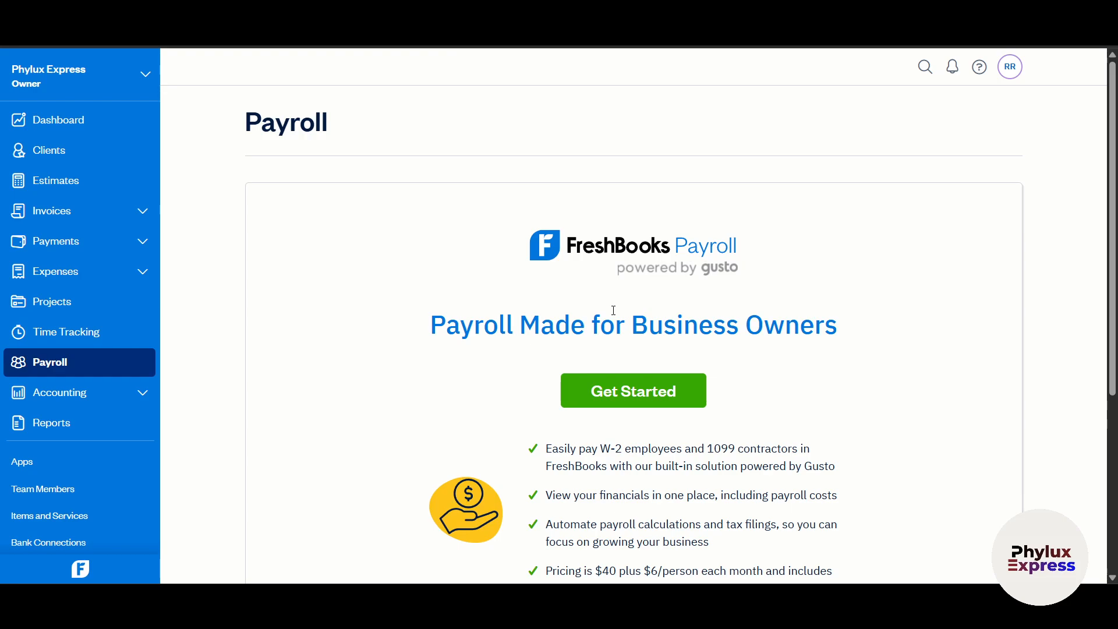
# - Read the Payroll pricing ($40 plus $6/person monthly, one free month), highlighting key phrases
pyautogui.scroll(-2, 611, 310)
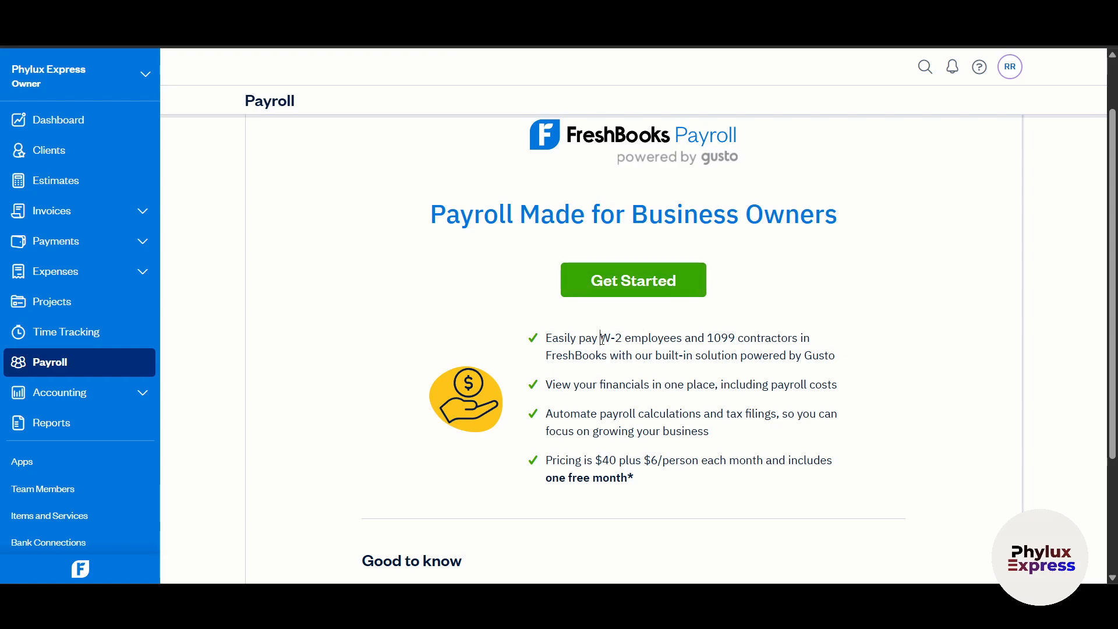
pyautogui.moveTo(602, 339); pyautogui.dragTo(752, 332)
pyautogui.scroll(-1, 875, 383)
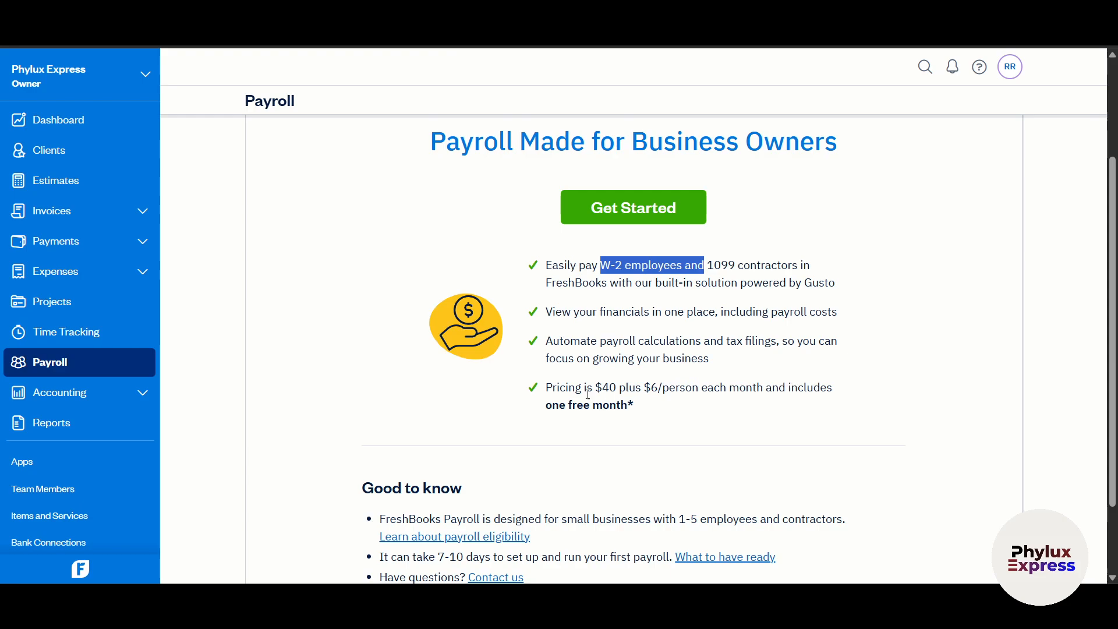
pyautogui.moveTo(582, 389); pyautogui.dragTo(739, 380)
pyautogui.click(870, 388)
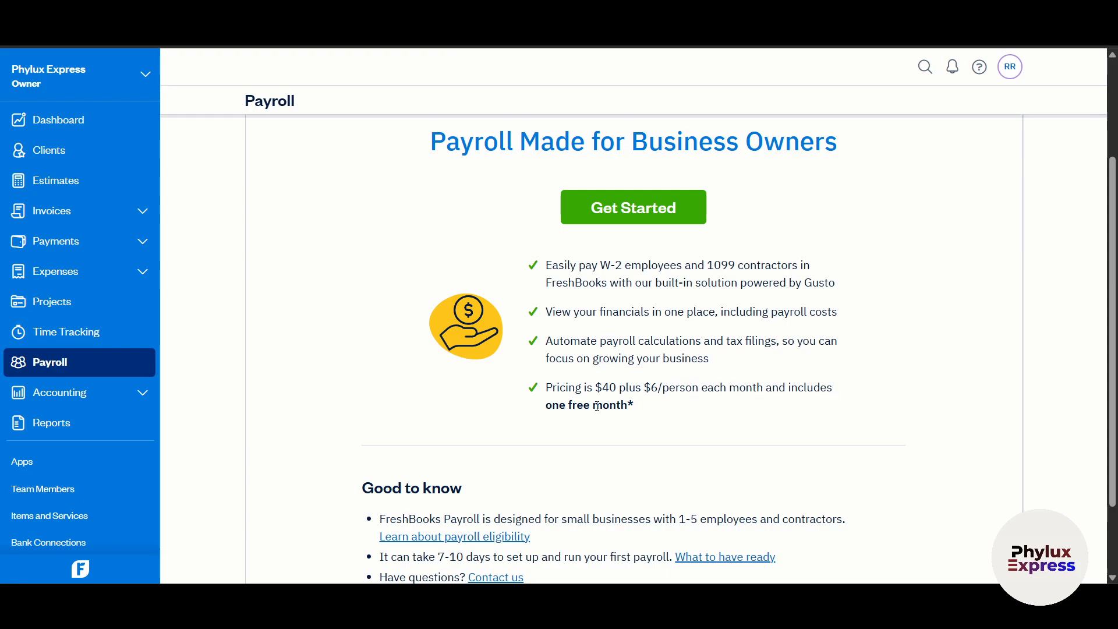
pyautogui.moveTo(556, 409); pyautogui.dragTo(620, 408)
pyautogui.click(738, 419)
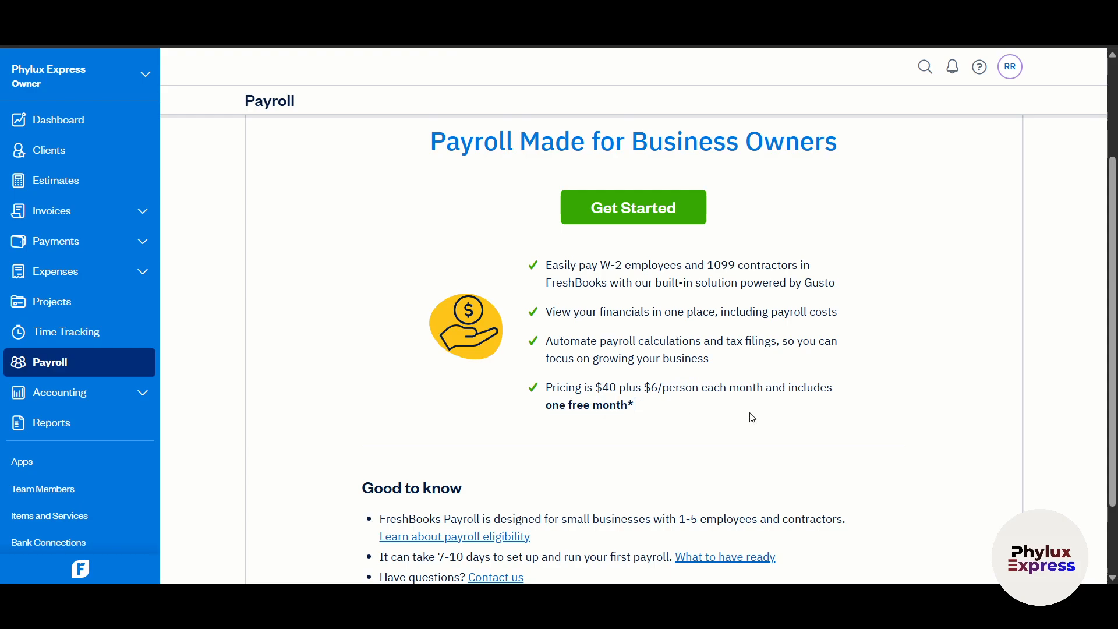
# - Dismiss the Accounting onboarding popup, scroll to Accounting Reports, then go to Reports
pyautogui.click(86, 406)
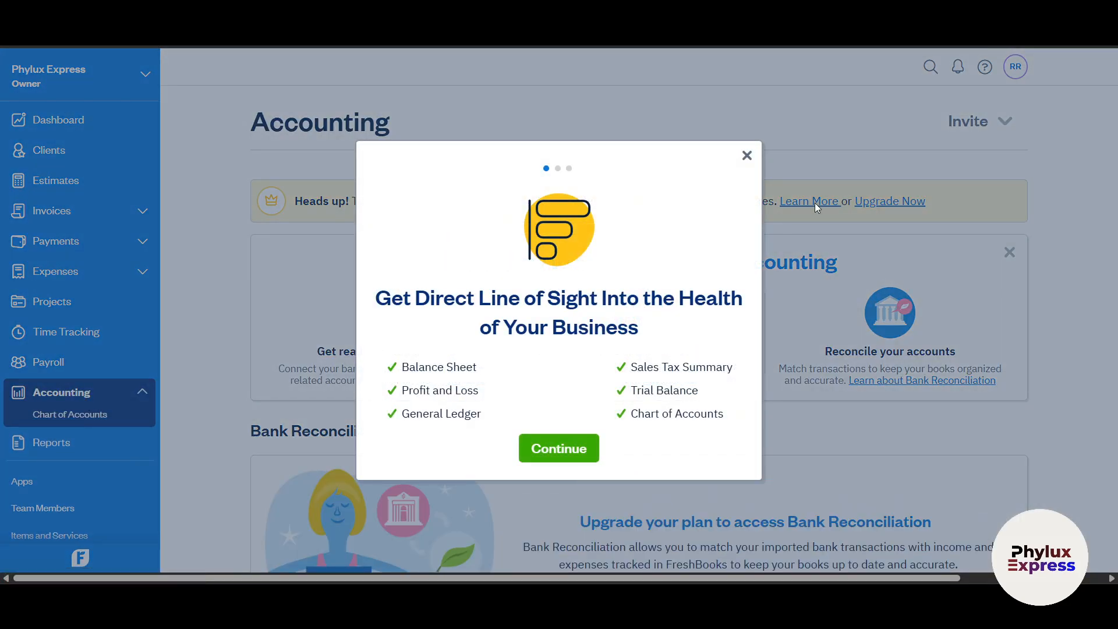
pyautogui.click(746, 155)
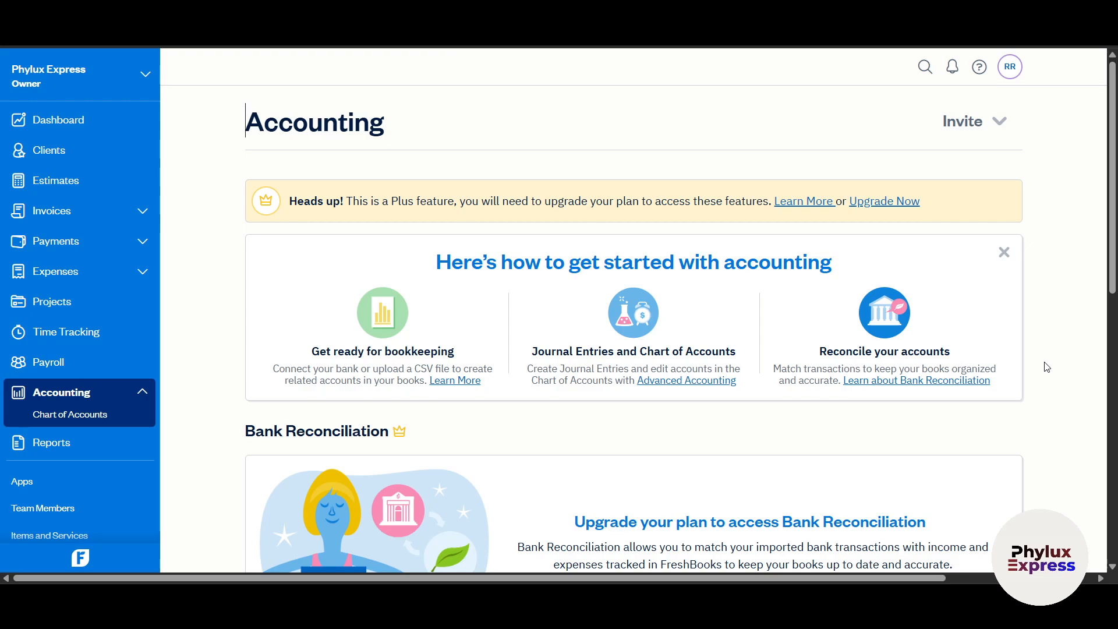
pyautogui.scroll(-5, 971, 368)
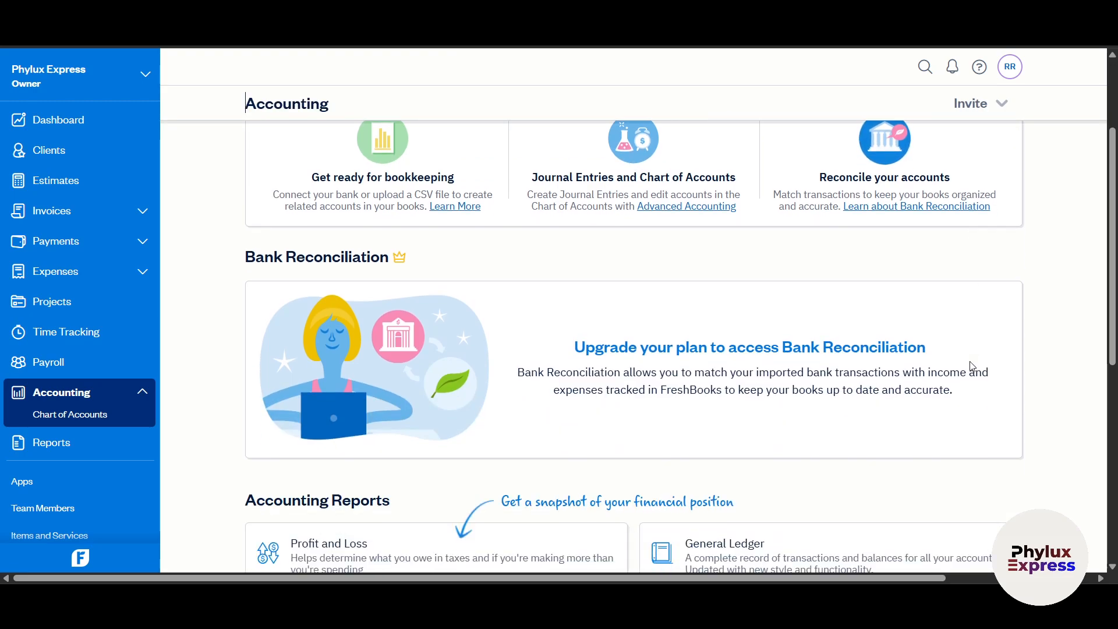
pyautogui.scroll(-1, 955, 358)
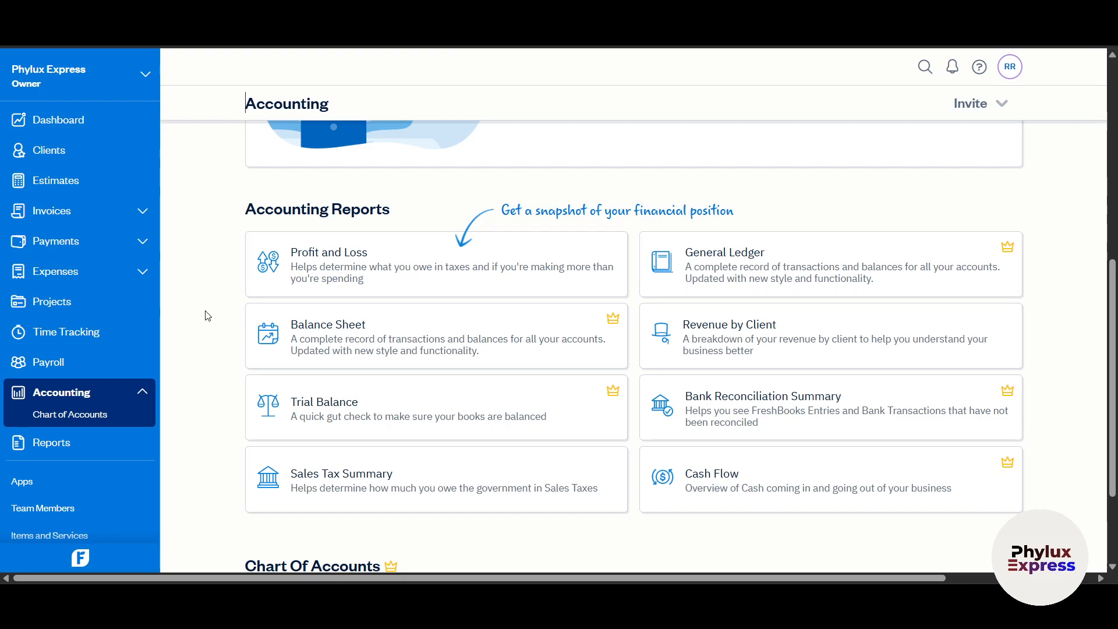
pyautogui.click(63, 445)
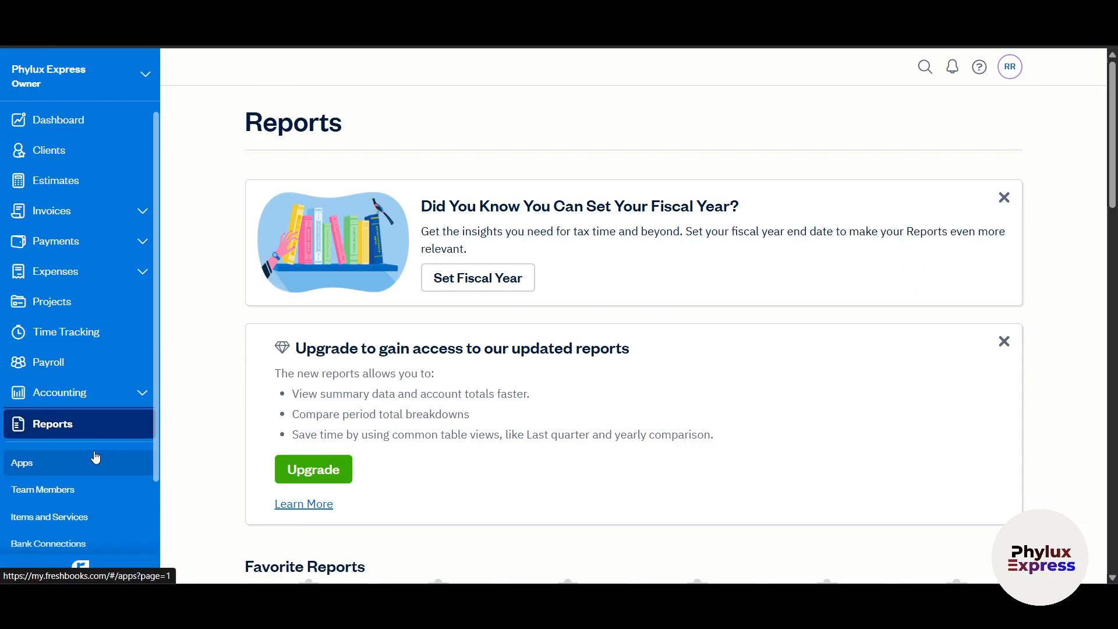
pyautogui.scroll(-5, 192, 442)
pyautogui.scroll(-3, 233, 416)
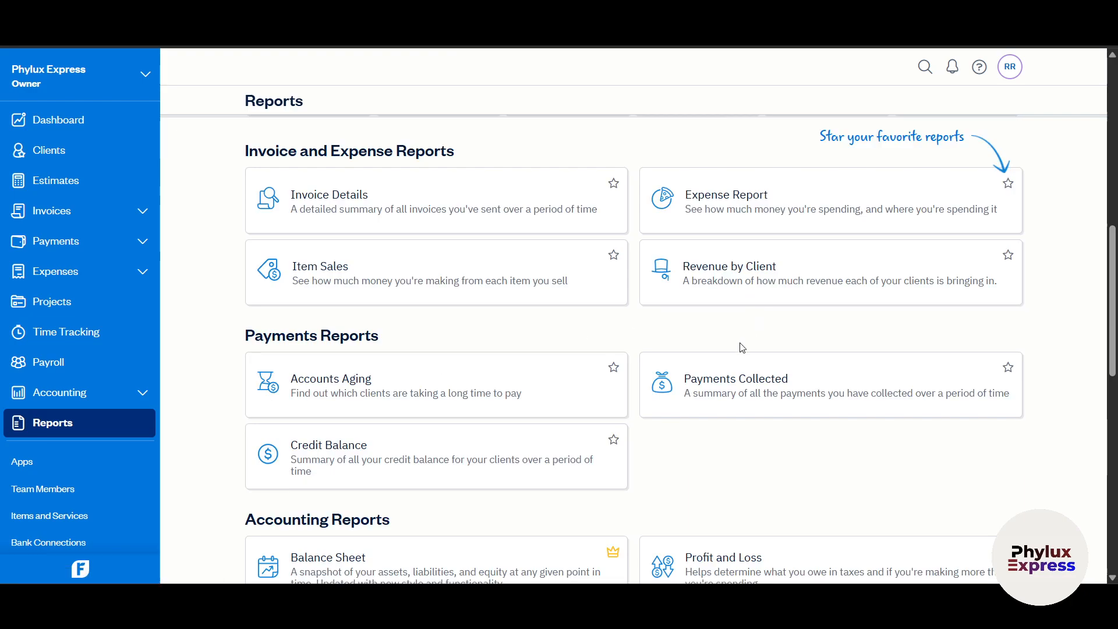
pyautogui.scroll(-2, 742, 348)
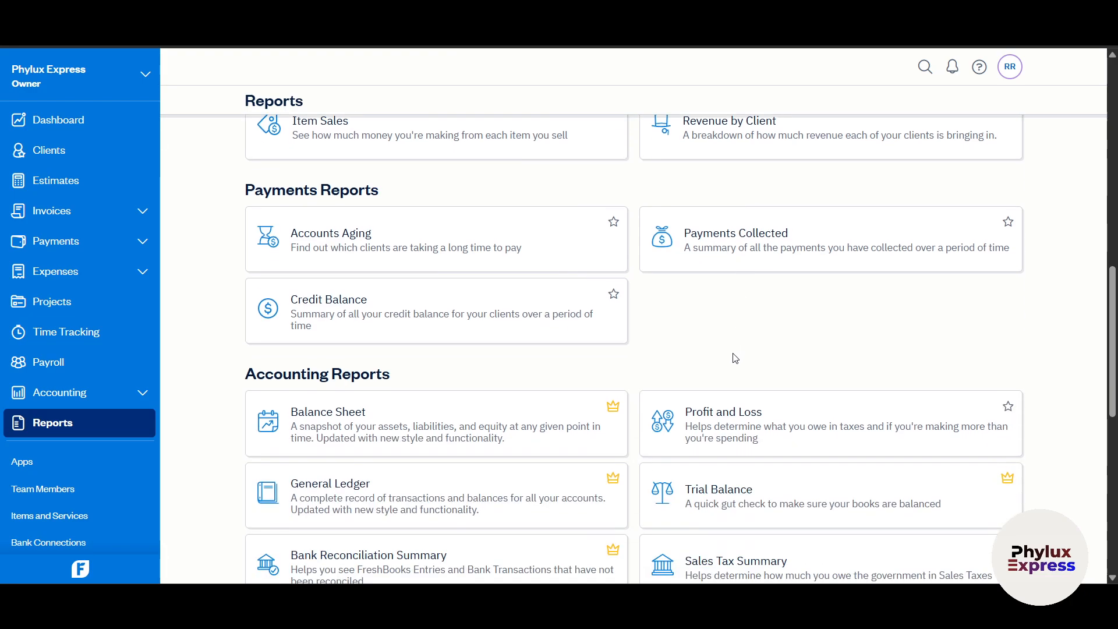
pyautogui.scroll(1, 736, 358)
pyautogui.scroll(1, 735, 369)
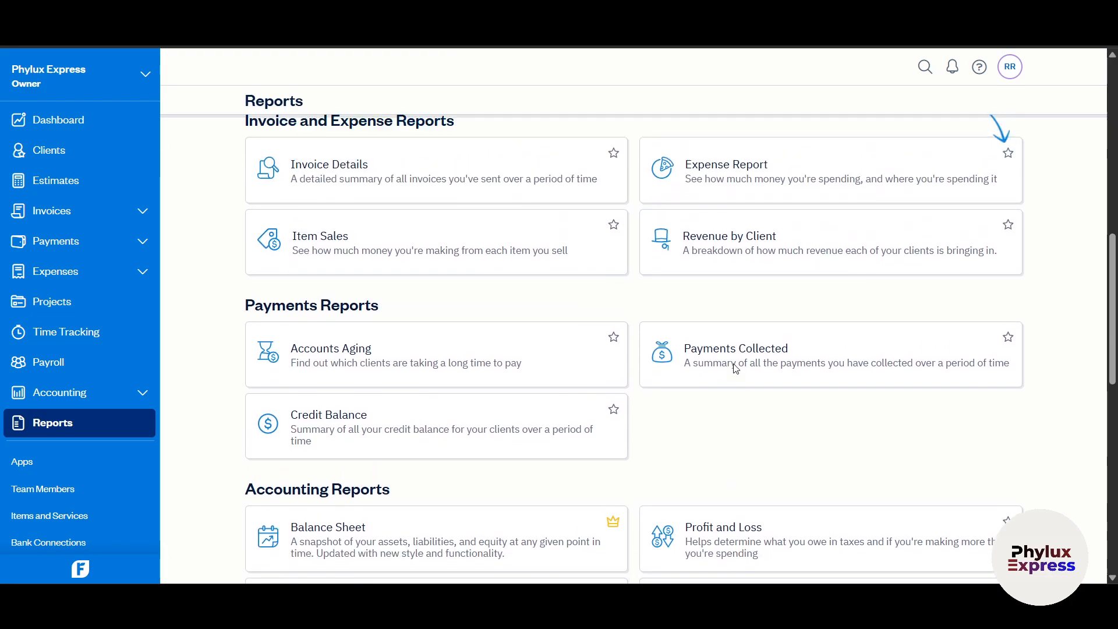
pyautogui.scroll(-2, 767, 412)
pyautogui.scroll(-2, 763, 431)
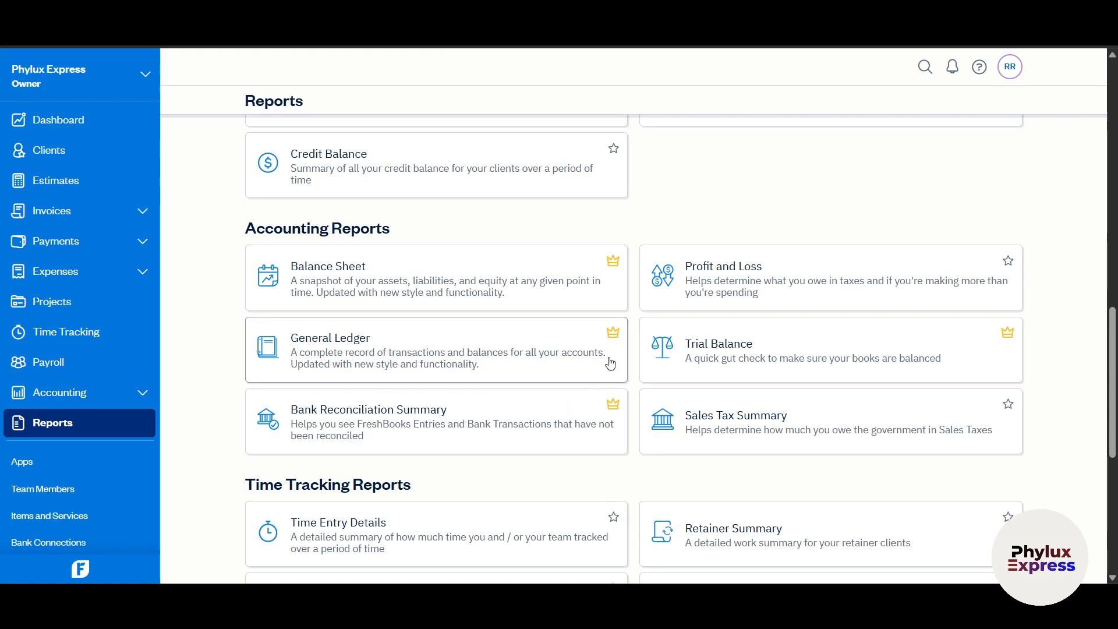
pyautogui.scroll(-2, 663, 462)
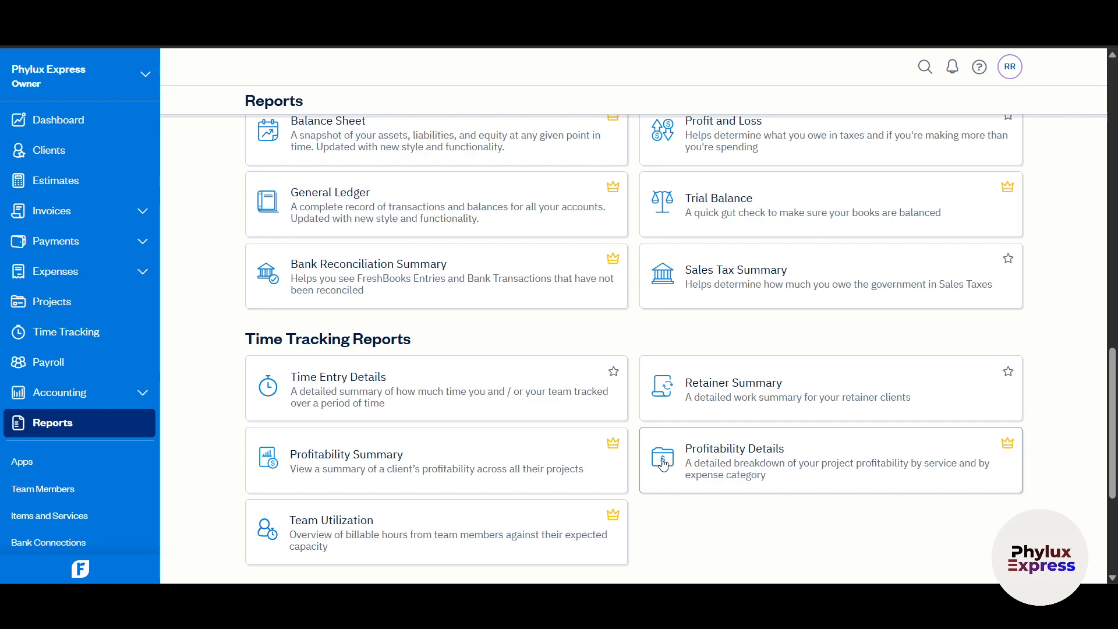
pyautogui.scroll(-3, 663, 463)
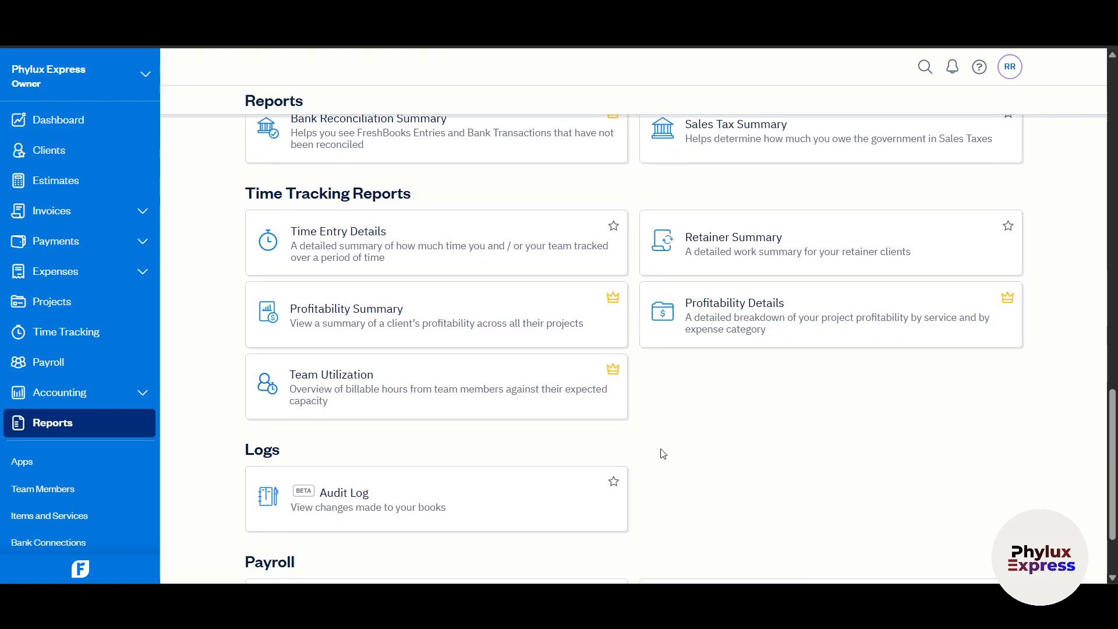